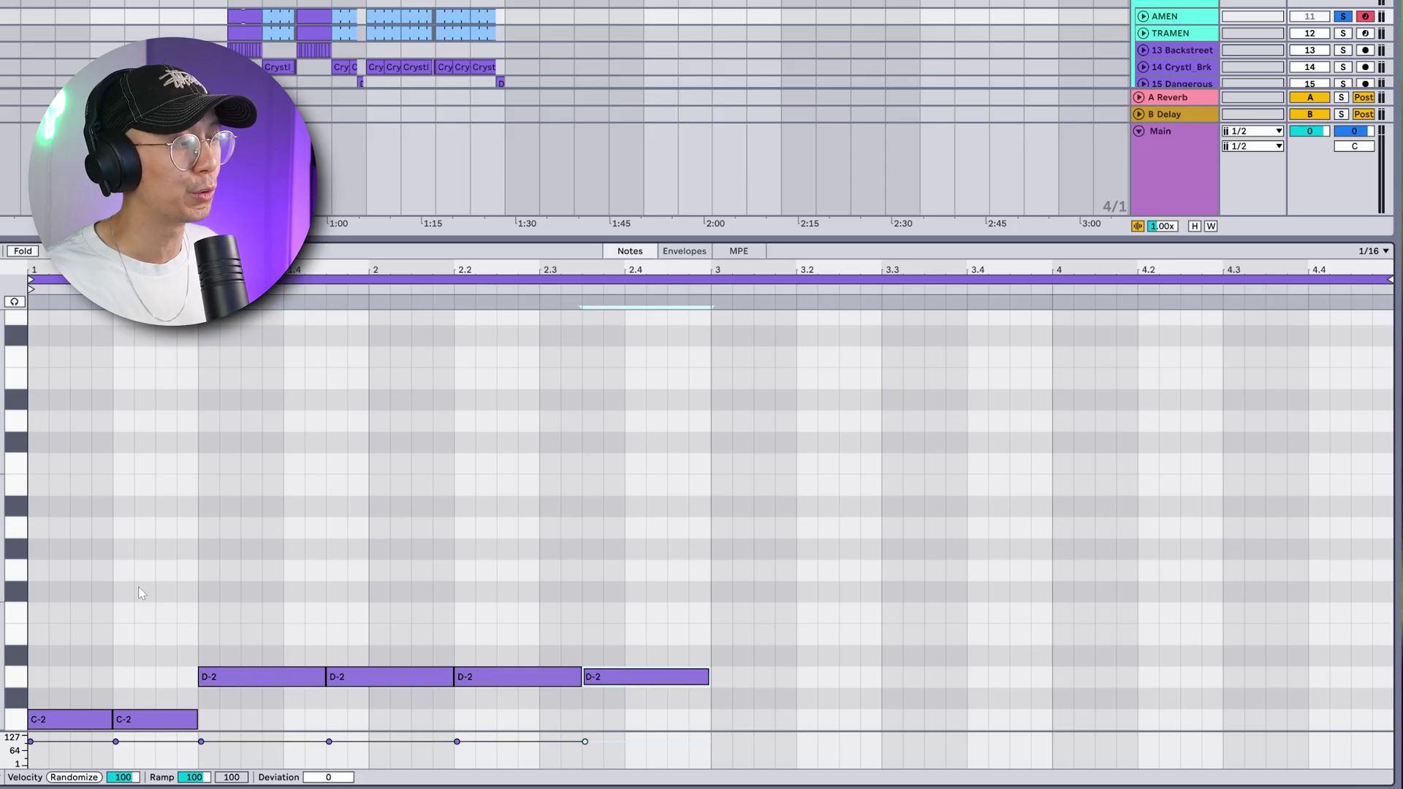
Play the break-triggering MIDI clip from its start
{"action": "left_click", "coordinate": [33, 577]}
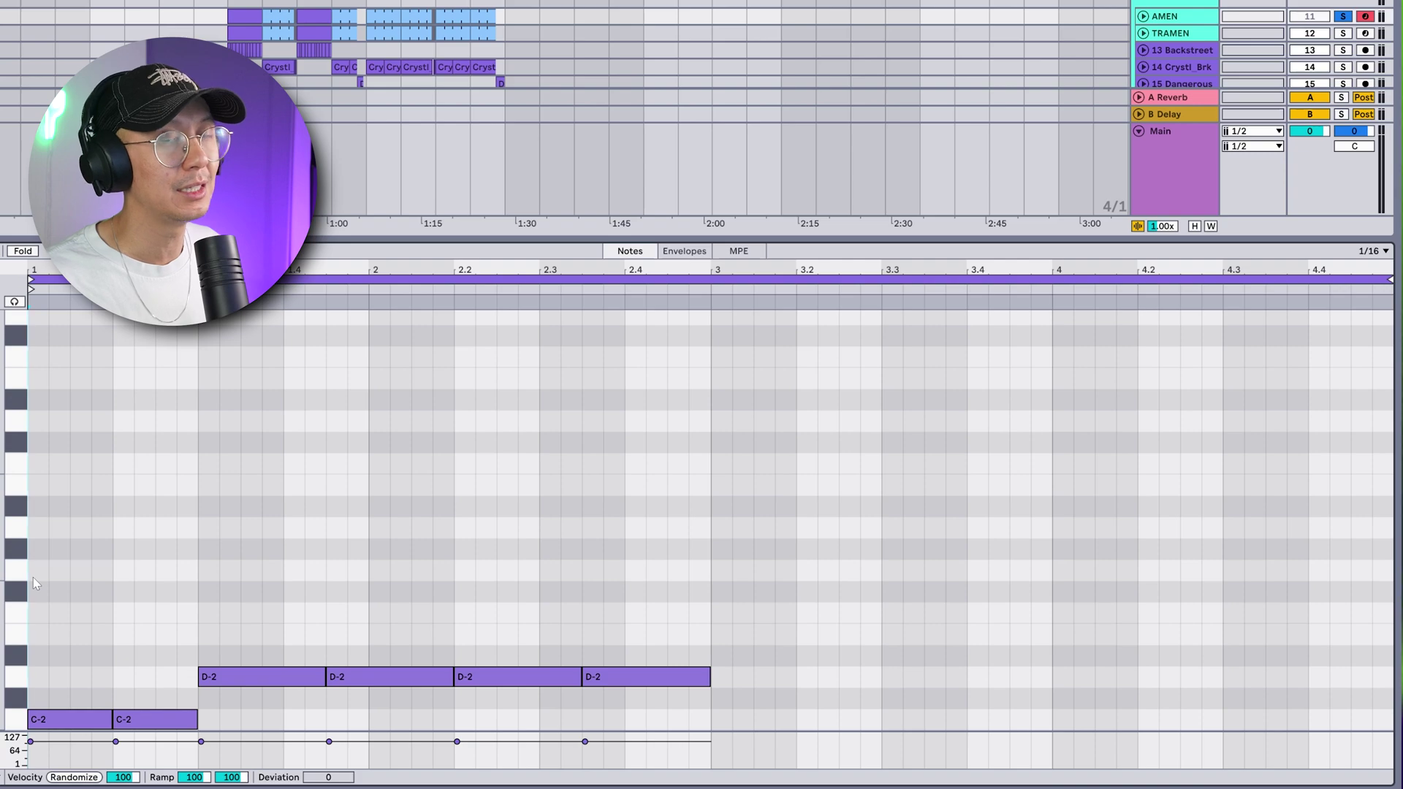
{"action": "key", "text": "space"}
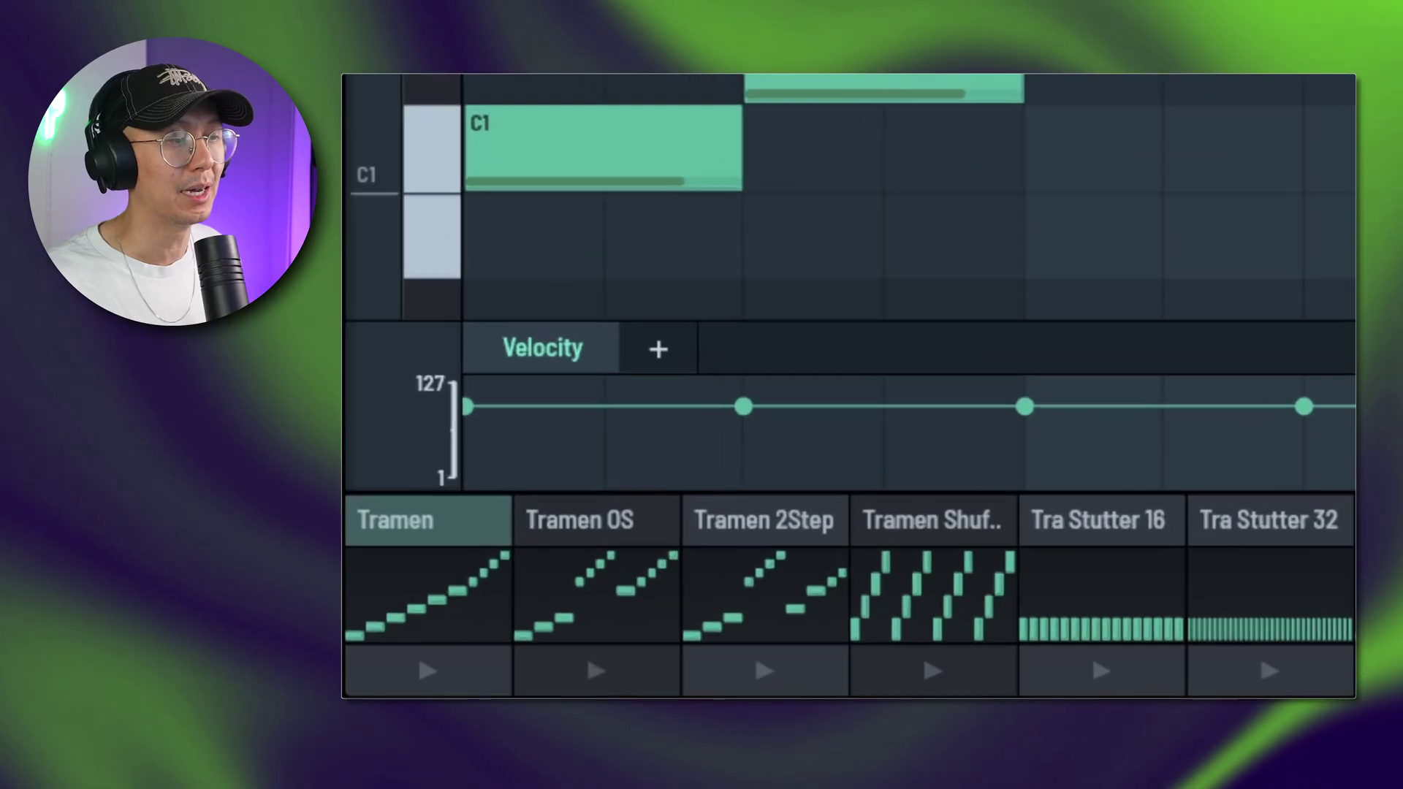
Play the Tramen OS pattern, raise Freq Shift to about 54, and adjust the Convolve amount
{"action": "left_click", "coordinate": [596, 670]}
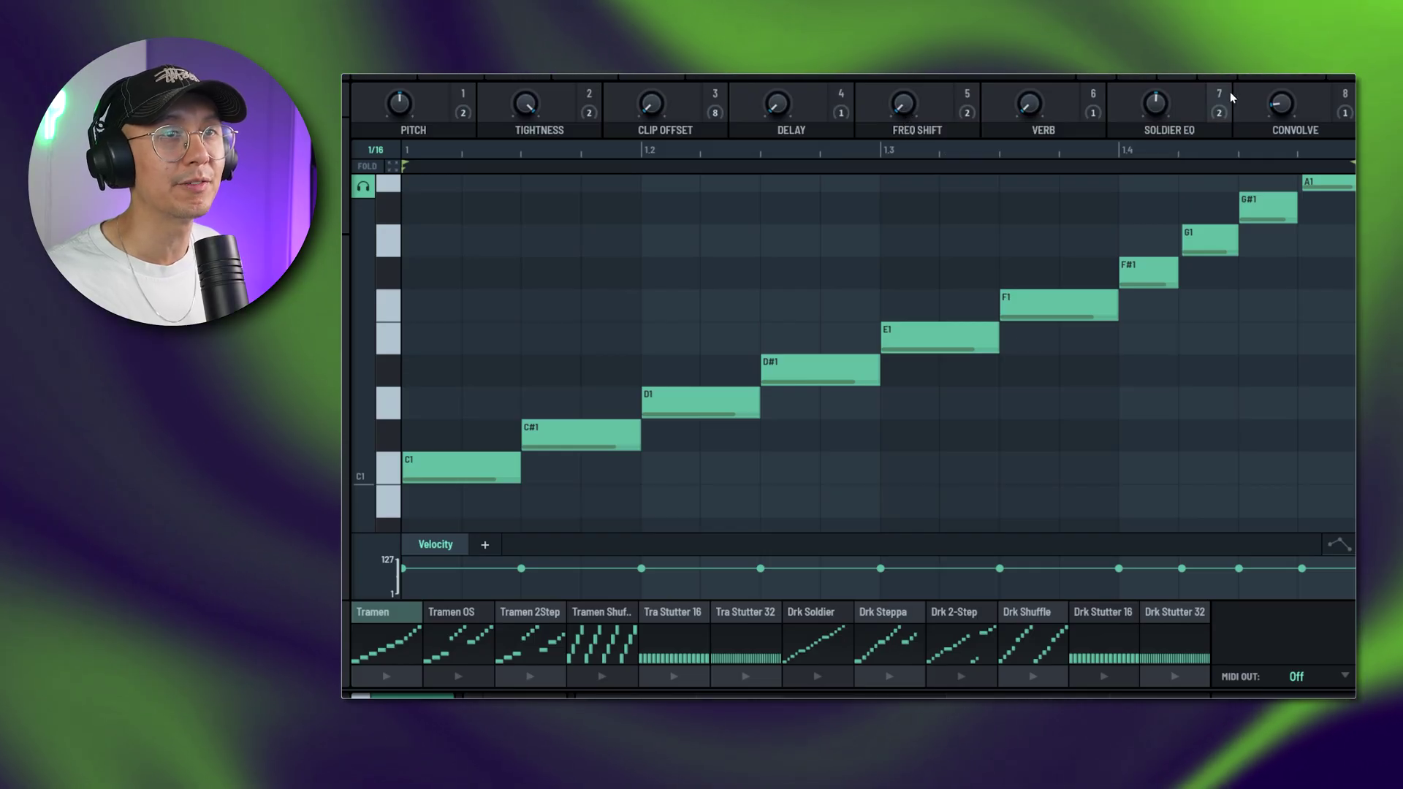
{"action": "left_click_drag", "start_coordinate": [912, 110], "coordinate": [929, 101]}
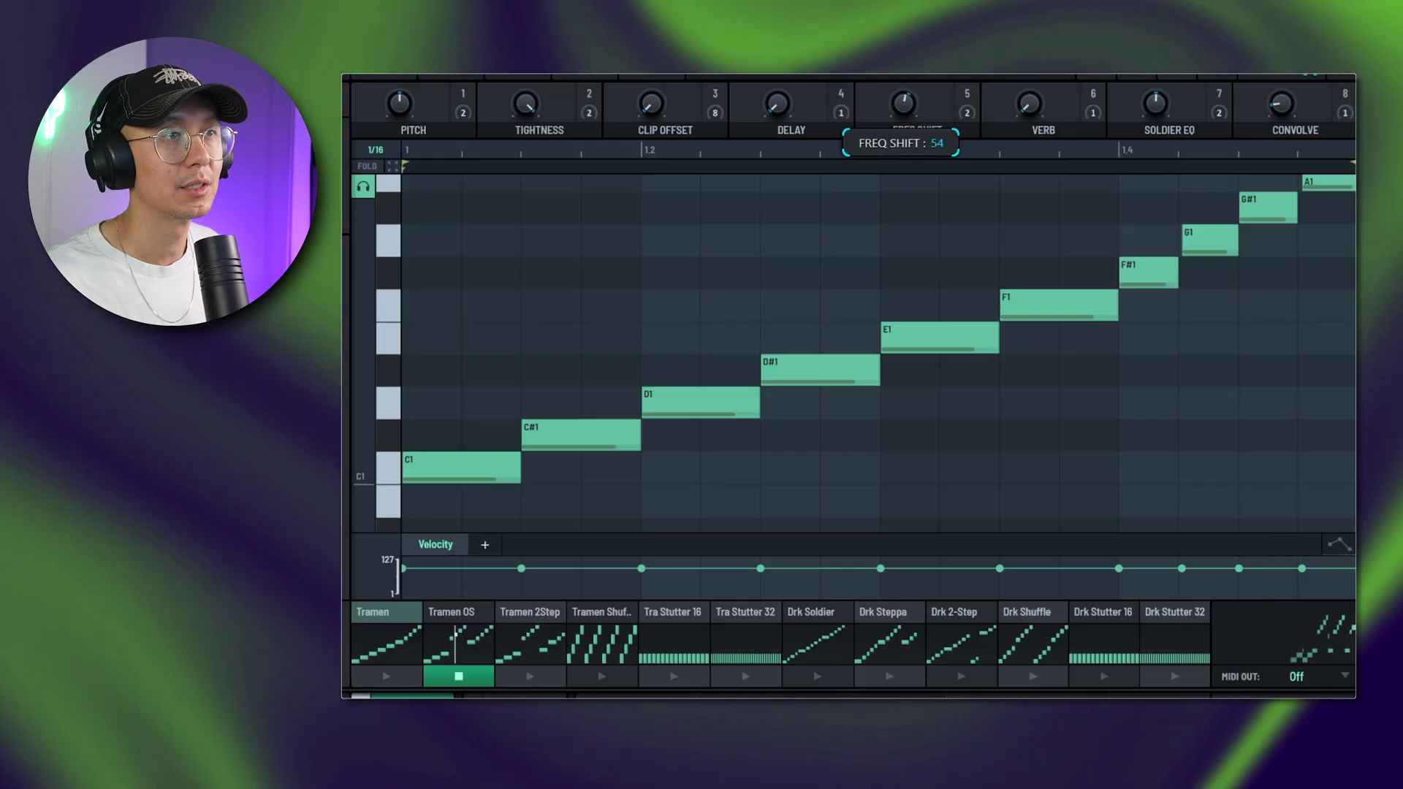
{"action": "left_click_drag", "start_coordinate": [1281, 104], "coordinate": [1281, 95]}
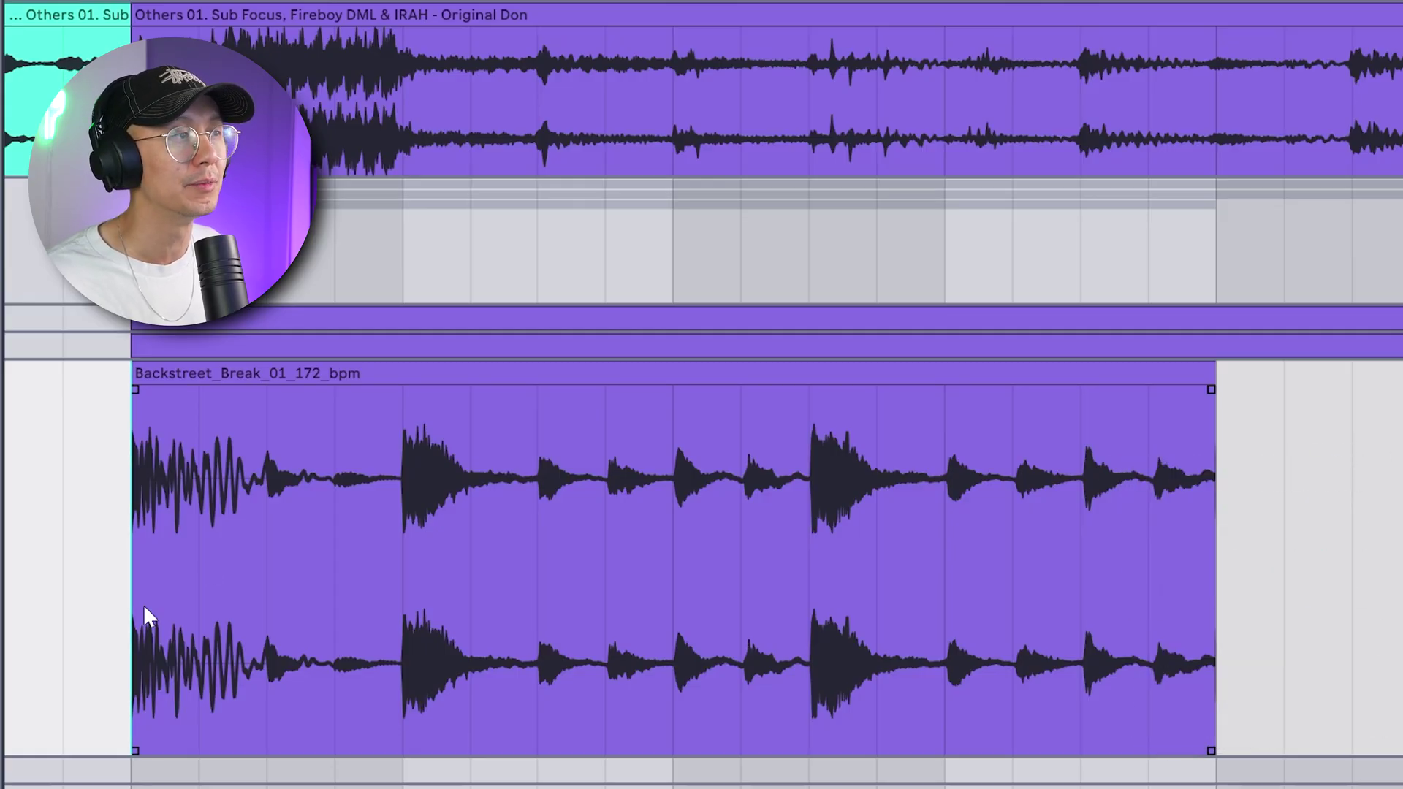
Split the Backstreet_Break_01_172_bpm clip after its opening beat at bar 33 and duplicate that kick slice once
{"action": "key", "text": "ctrl+e"}
{"action": "left_click_drag", "start_coordinate": [457, 370], "coordinate": [709, 405]}
{"action": "left_click", "coordinate": [317, 374]}
{"action": "key", "text": "ctrl+d"}
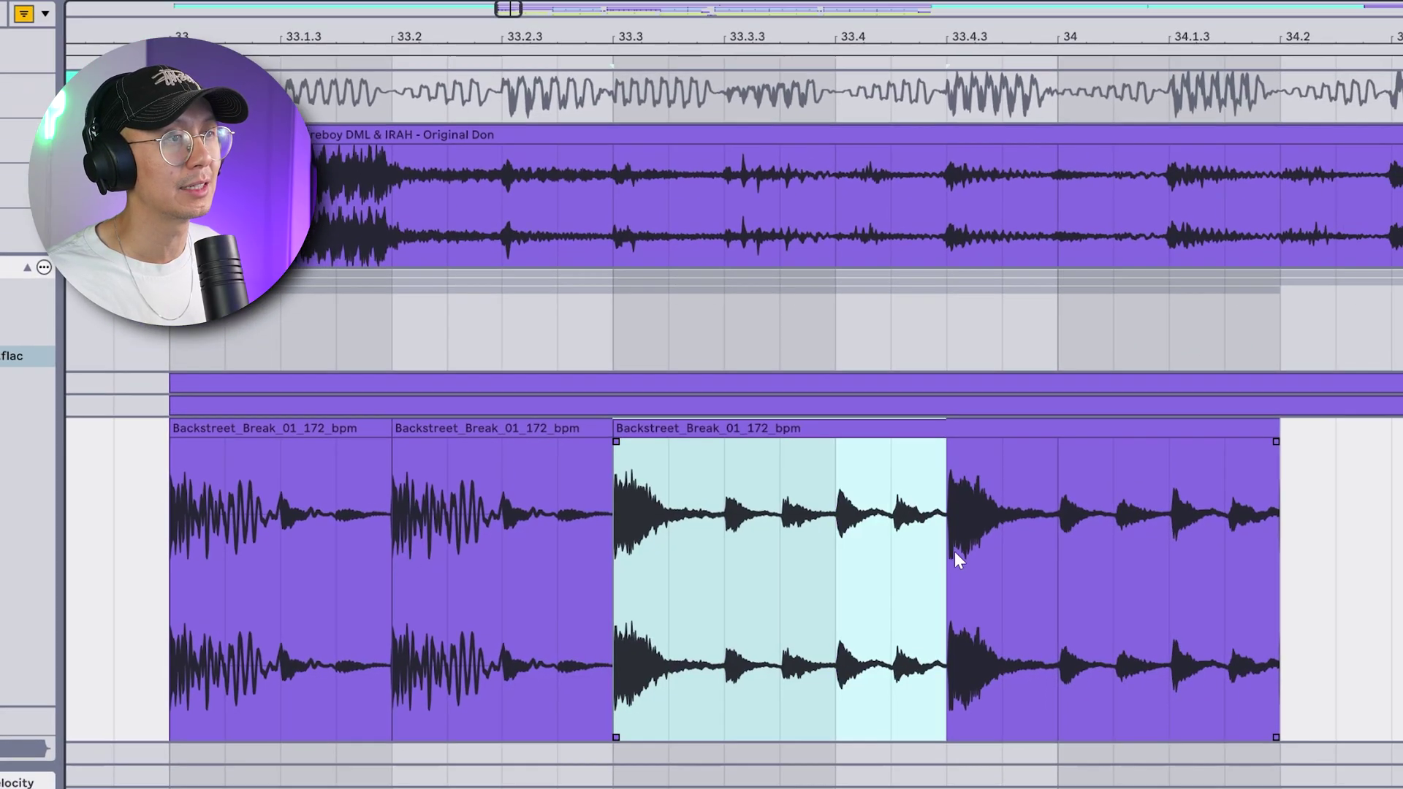
Duplicate the break's one-and-a-half-beat snare slice until the pattern fills up to bar 35
{"action": "key", "text": "ctrl+d"}
{"action": "key", "text": "ctrl+d"}
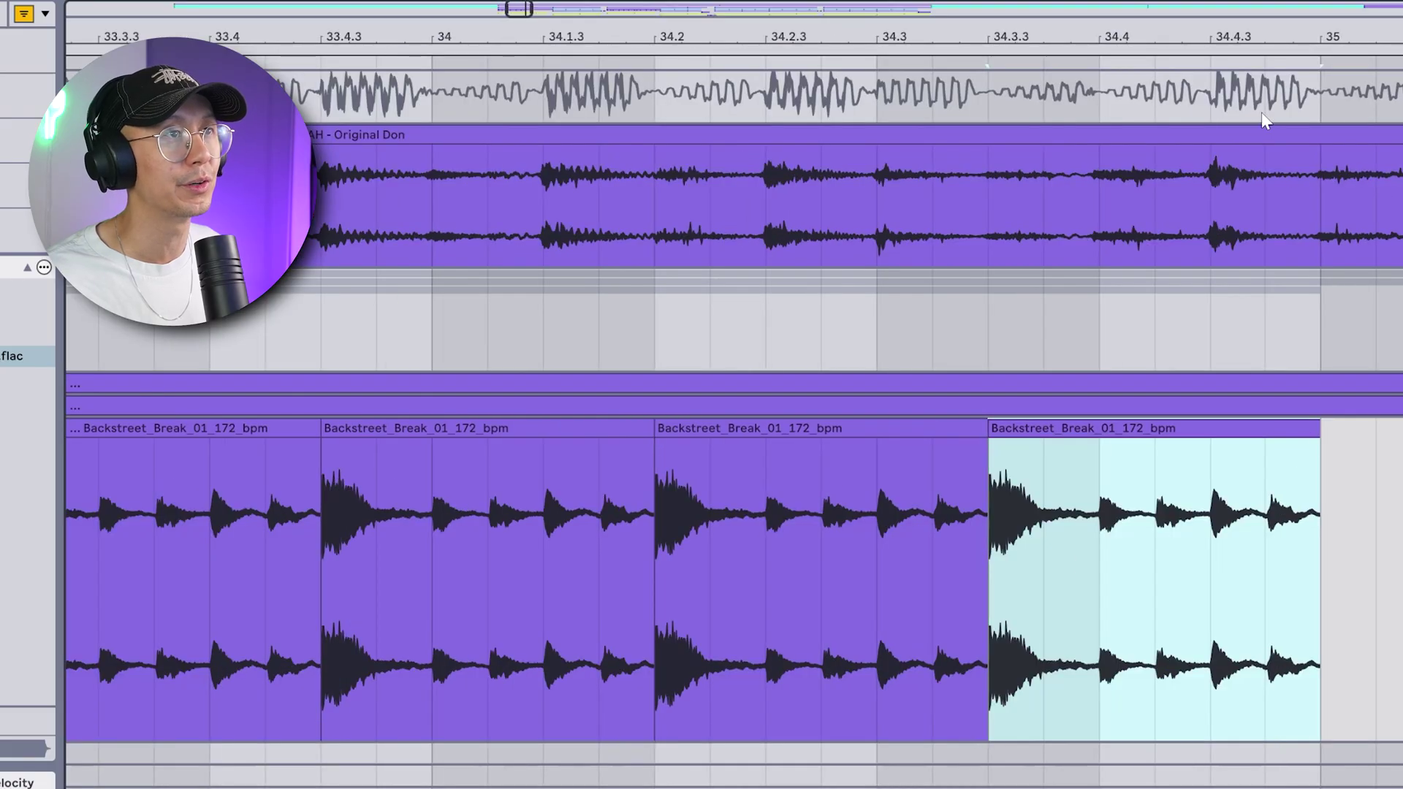
{"action": "left_click_drag", "start_coordinate": [1262, 37], "coordinate": [1262, 18]}
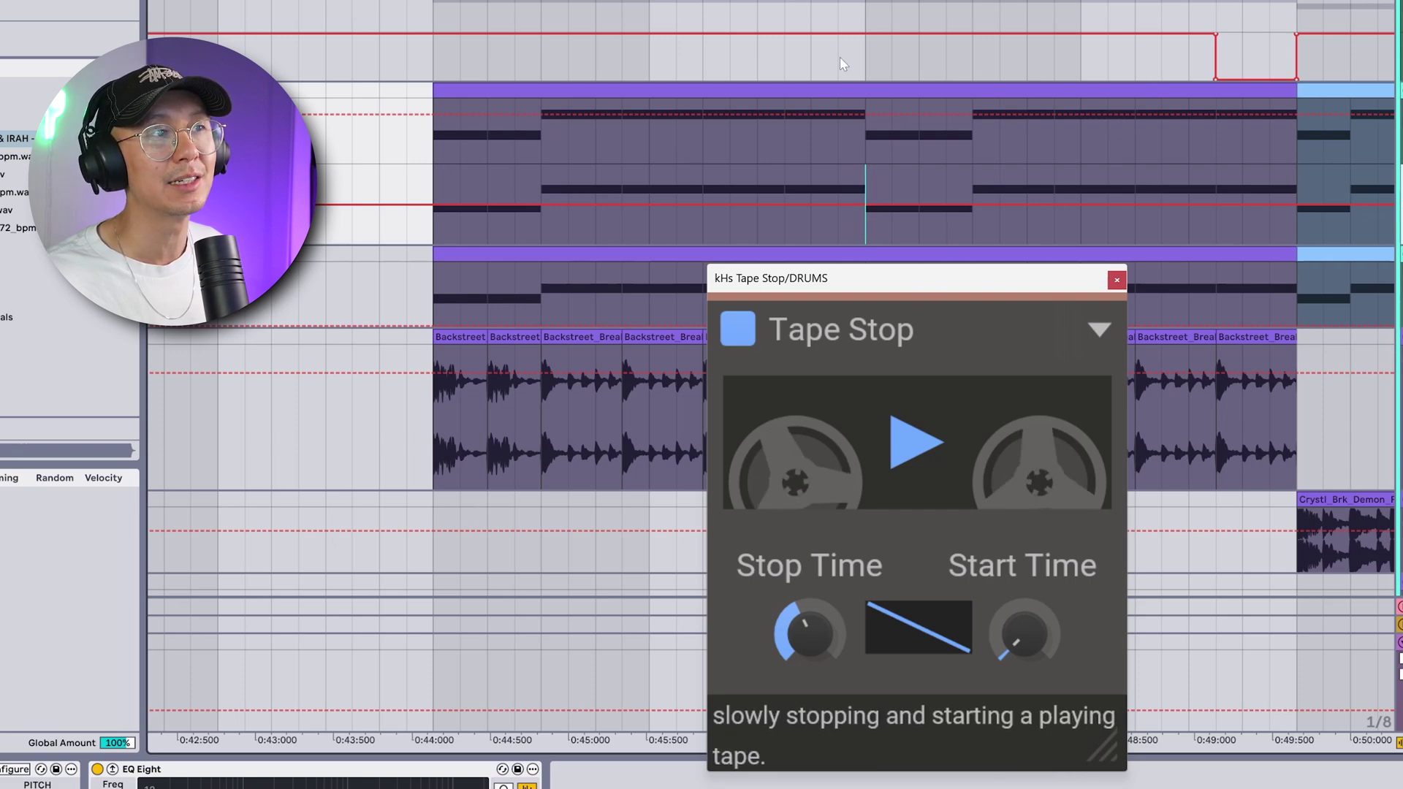
Play the arrangement from the middle of the Backstreet break section and select both bass clips beneath it
{"action": "left_click", "coordinate": [868, 66]}
{"action": "key", "text": "space"}
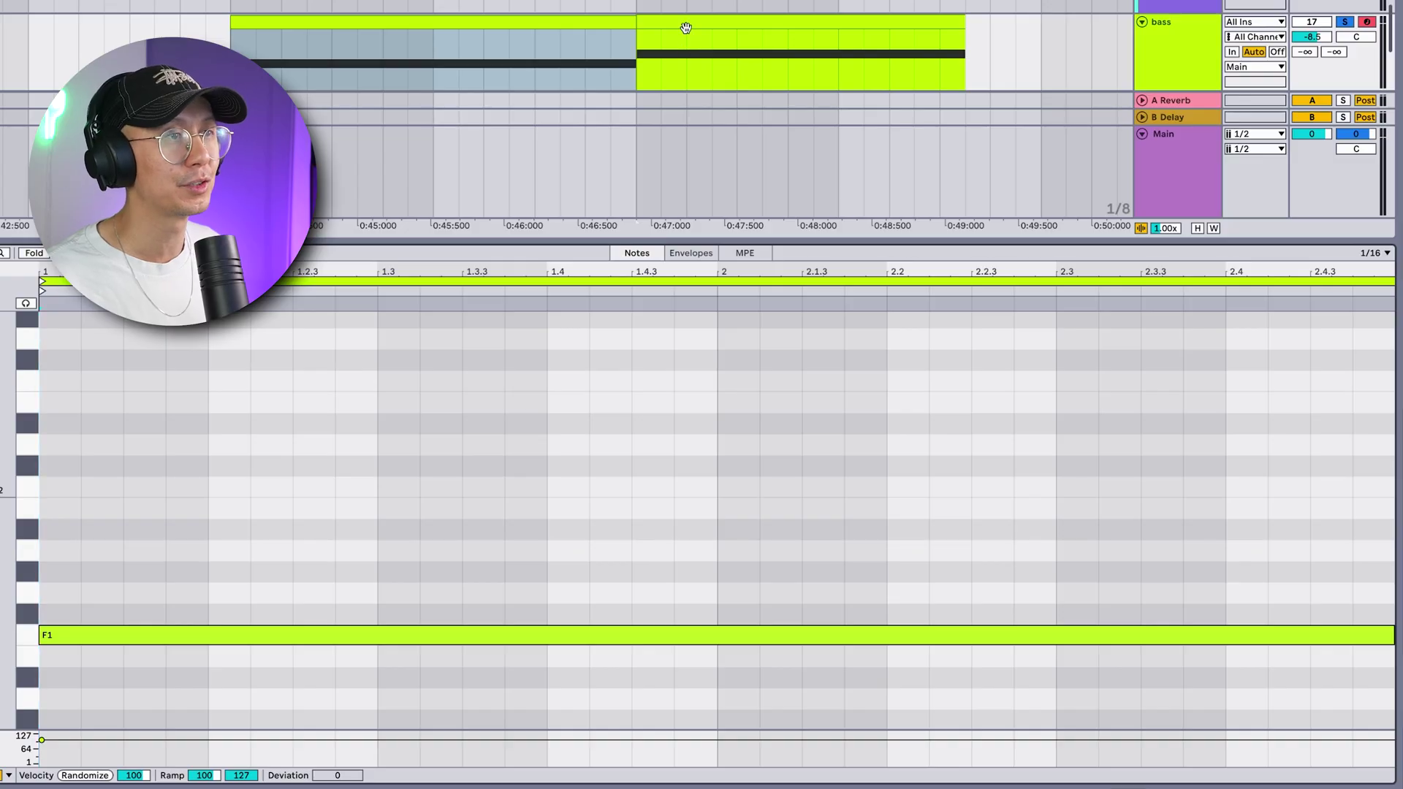
{"action": "left_click", "coordinate": [685, 28], "text": "shift"}
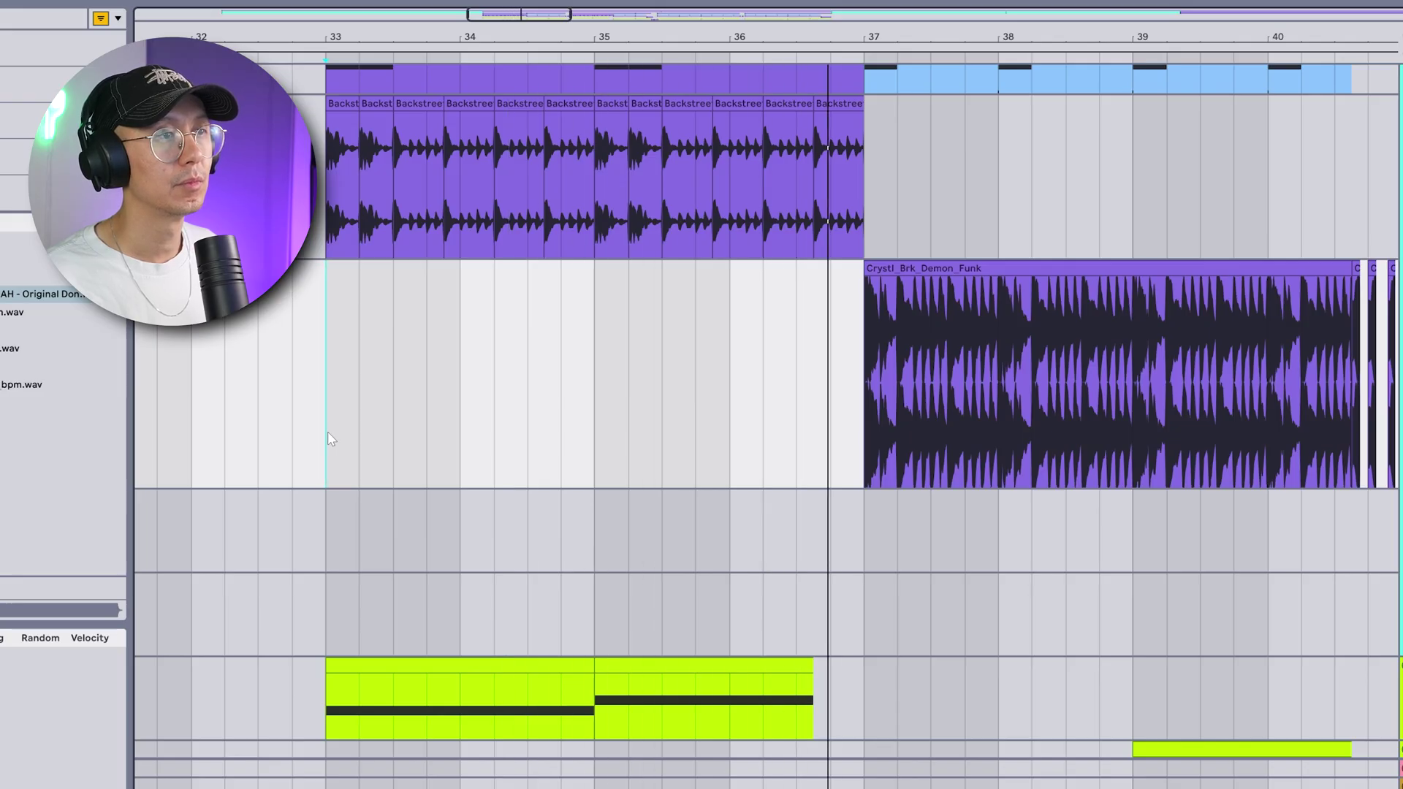
Play the Crystl_Brk_Demon_Funk section starting at bar 37
{"action": "key", "text": "plus"}
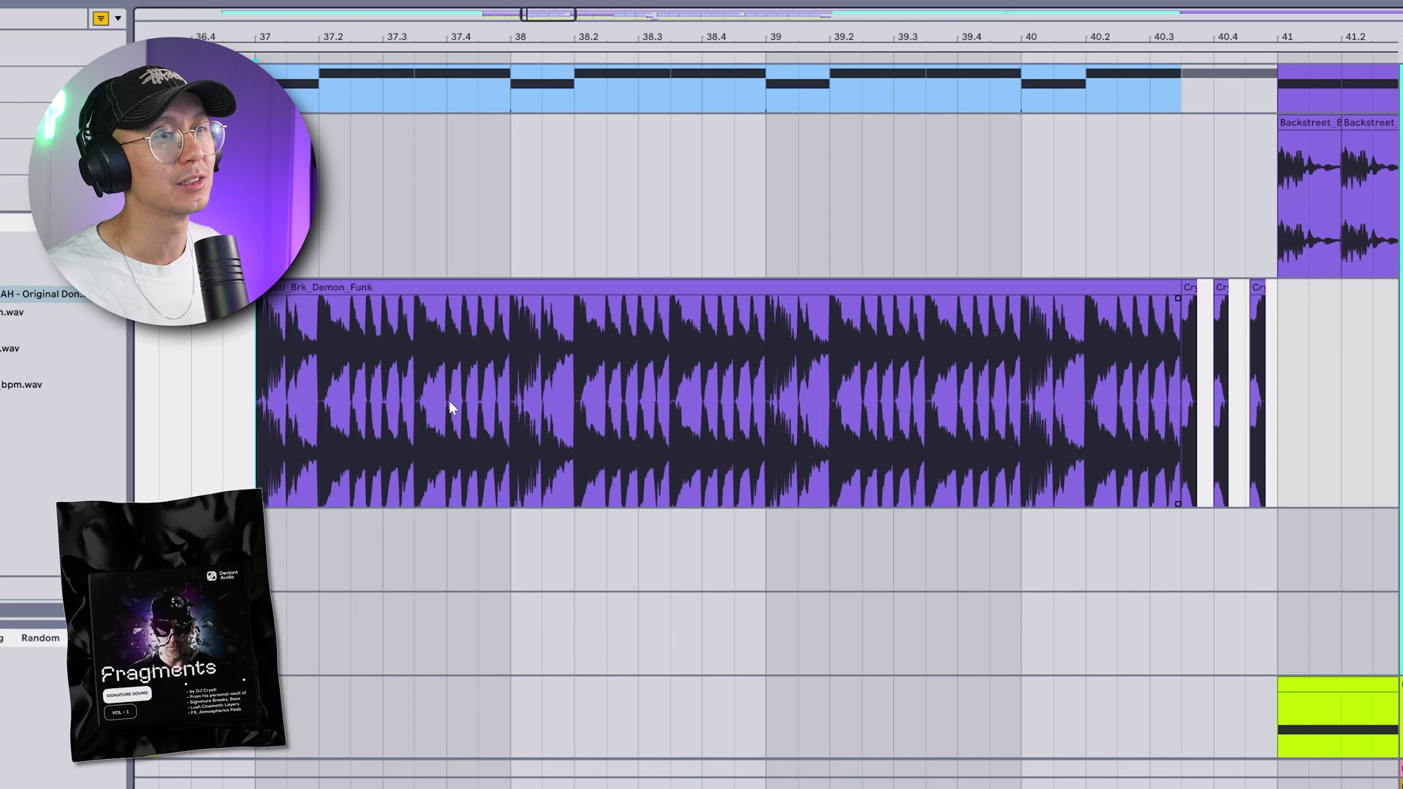
{"action": "scroll", "coordinate": [266, 436], "scroll_direction": "up", "scroll_amount": 2}
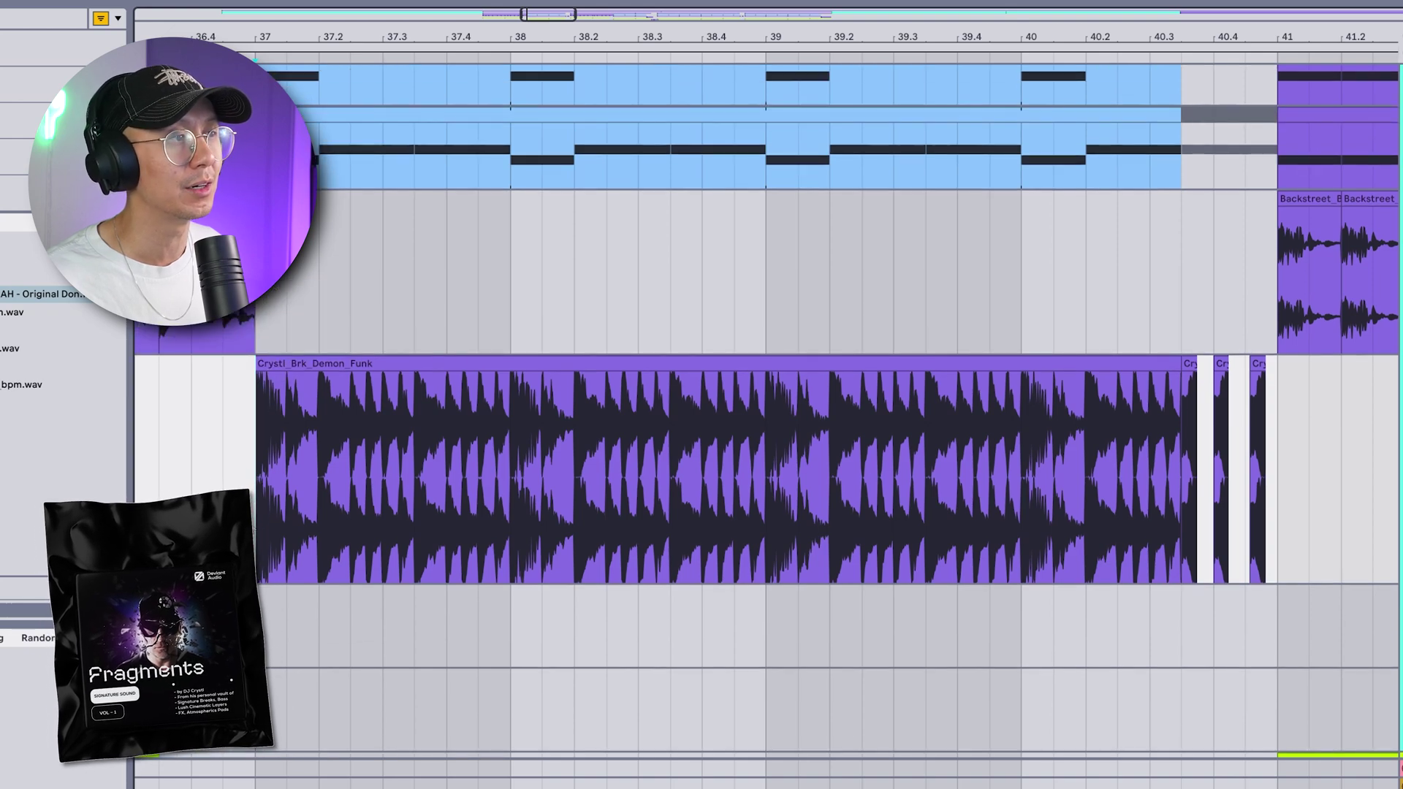
{"action": "key", "text": "space"}
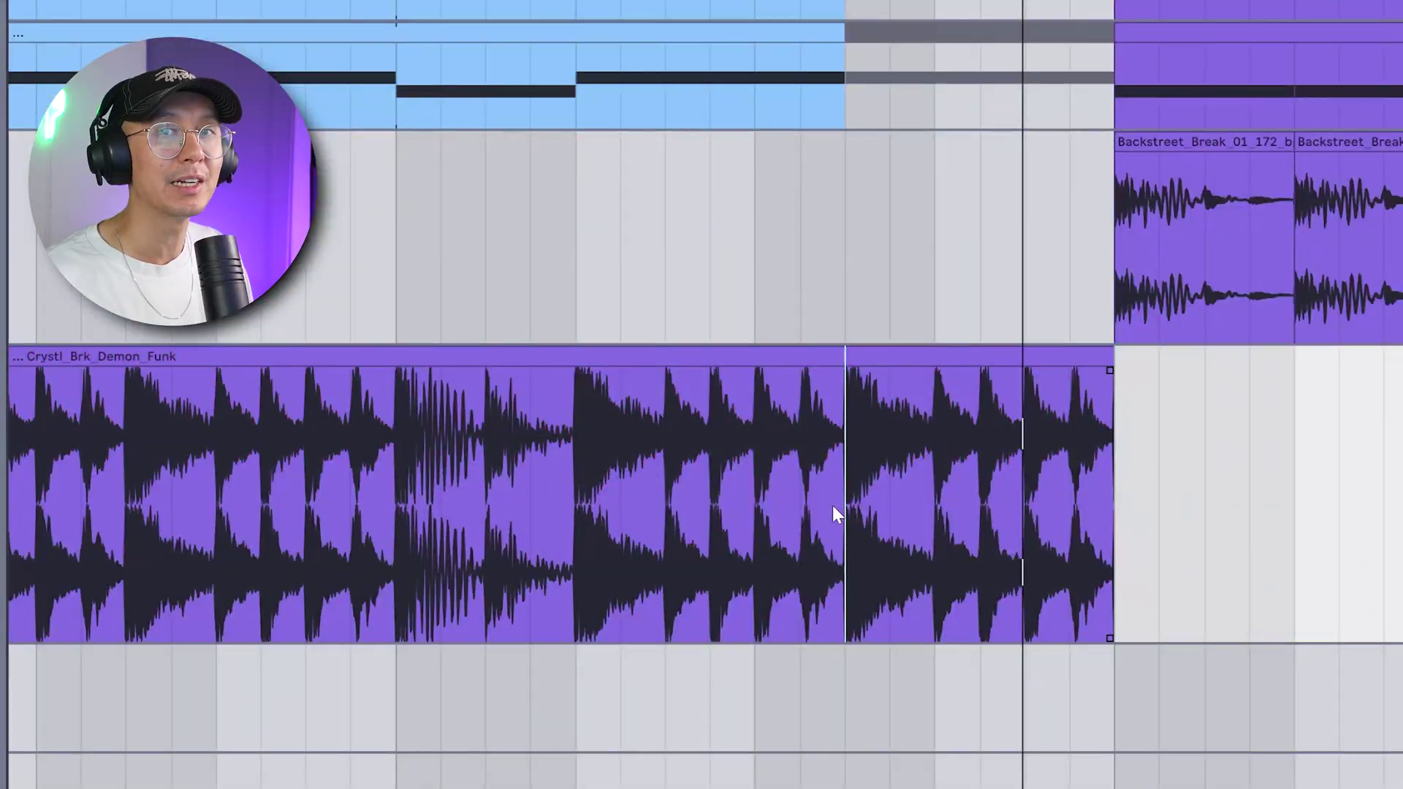
Delete the last beat of the Crystl_Brk_Demon_Funk clip before bar 41 and split off the half-beat snare hit preceding it
{"action": "left_click_drag", "start_coordinate": [944, 505], "coordinate": [1117, 523]}
{"action": "key", "text": "Delete"}
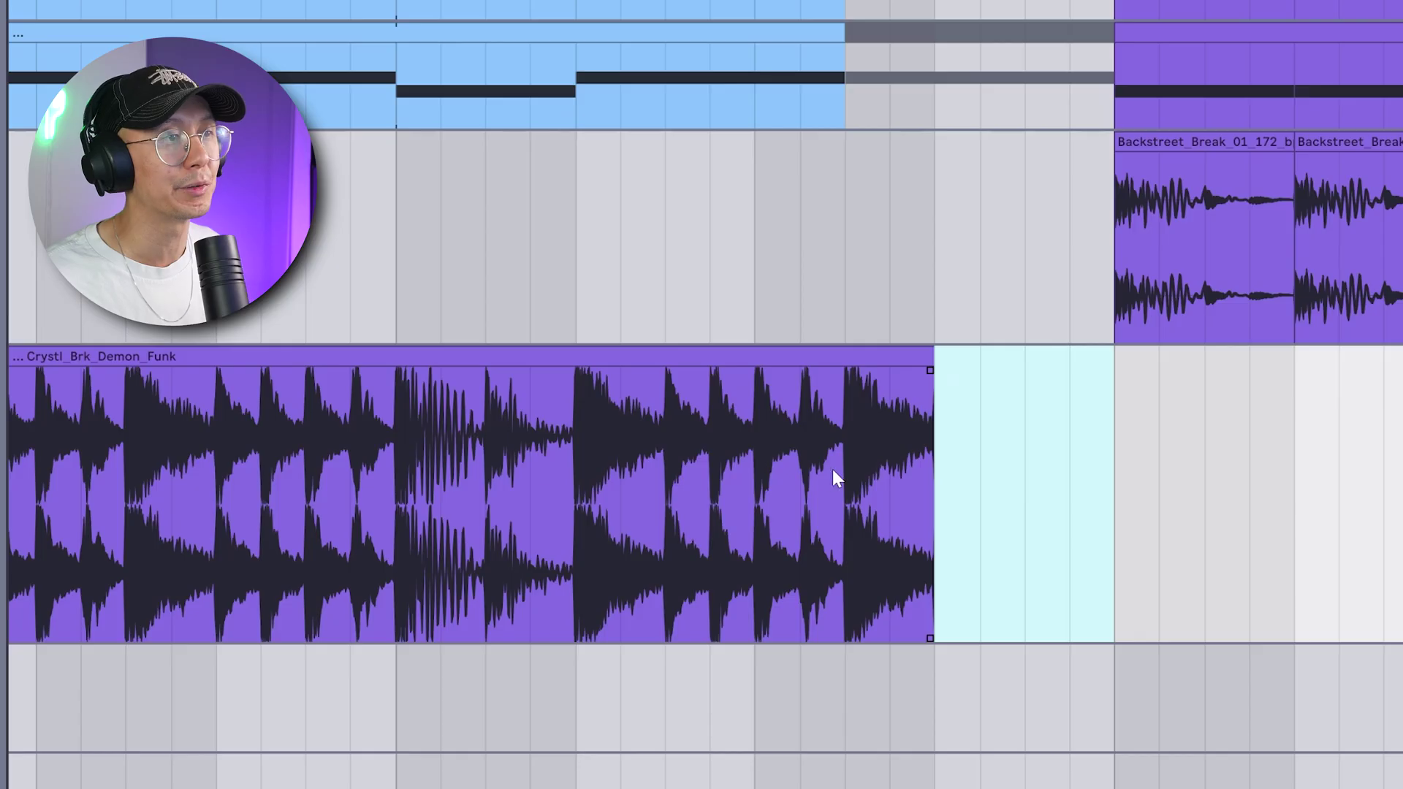
{"action": "left_click_drag", "start_coordinate": [837, 471], "coordinate": [937, 477]}
{"action": "key", "text": "ctrl+e"}
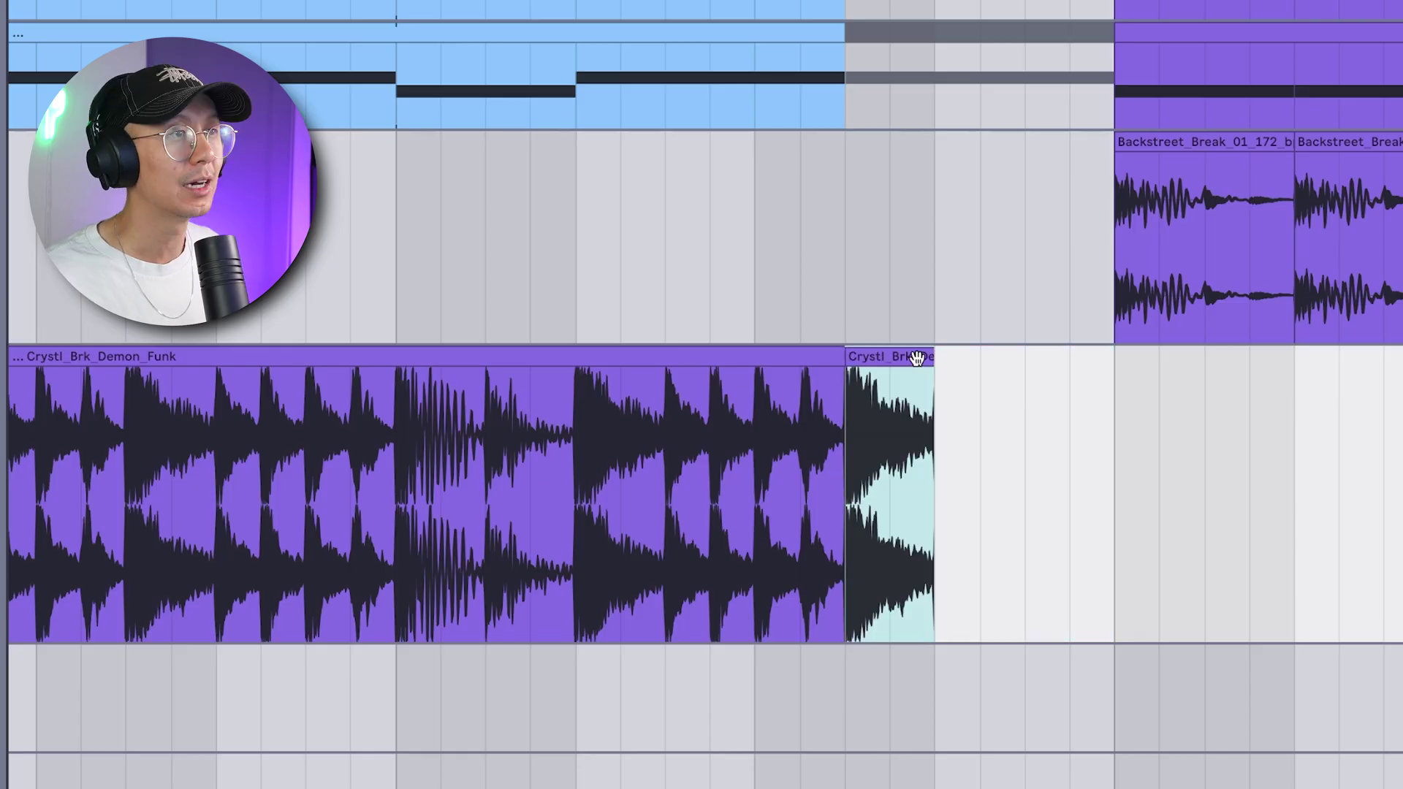
Reverse the half-beat snare slice, duplicate it twice up to bar 41, and play the fill
{"action": "key", "text": "shift+r"}
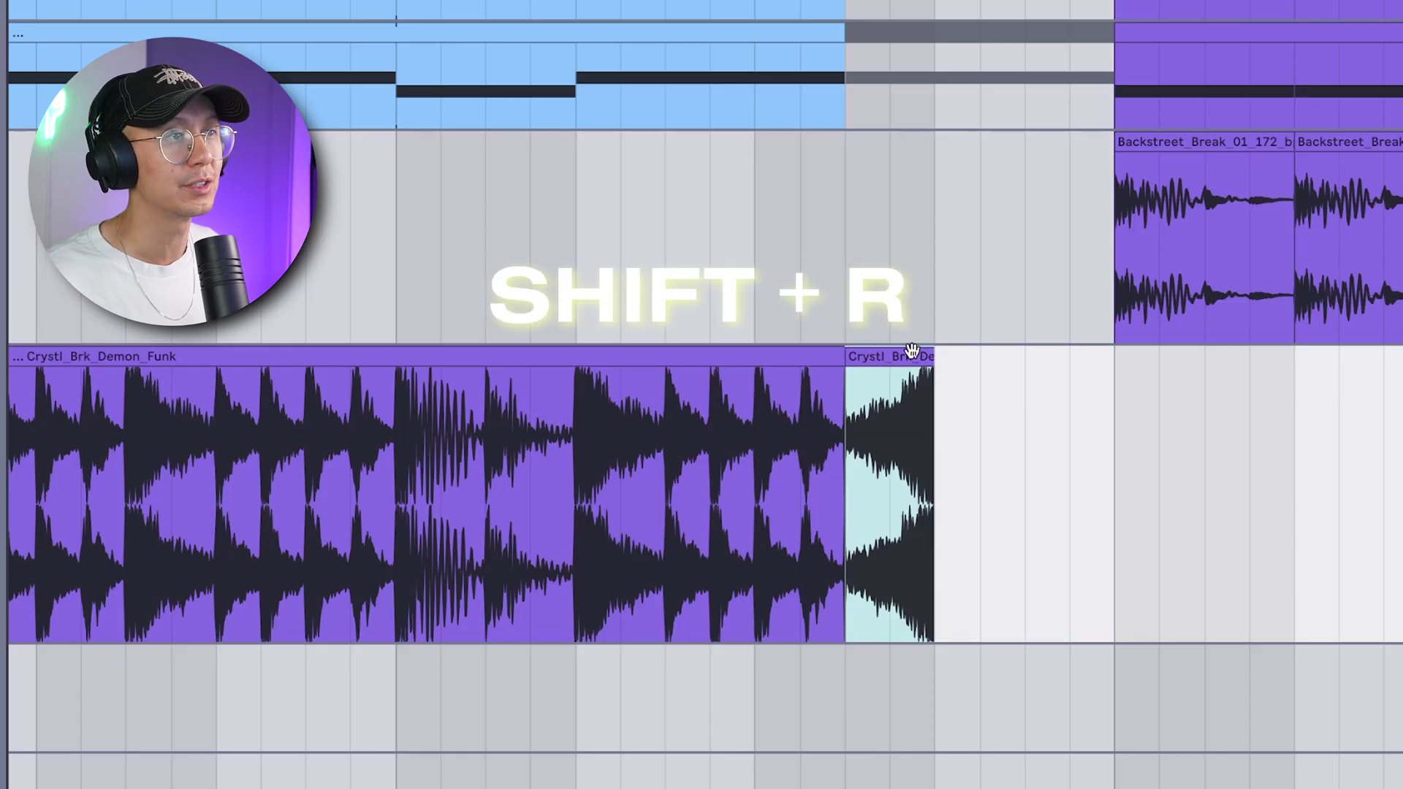
{"action": "key", "text": "ctrl+d"}
{"action": "key", "text": "ctrl+d"}
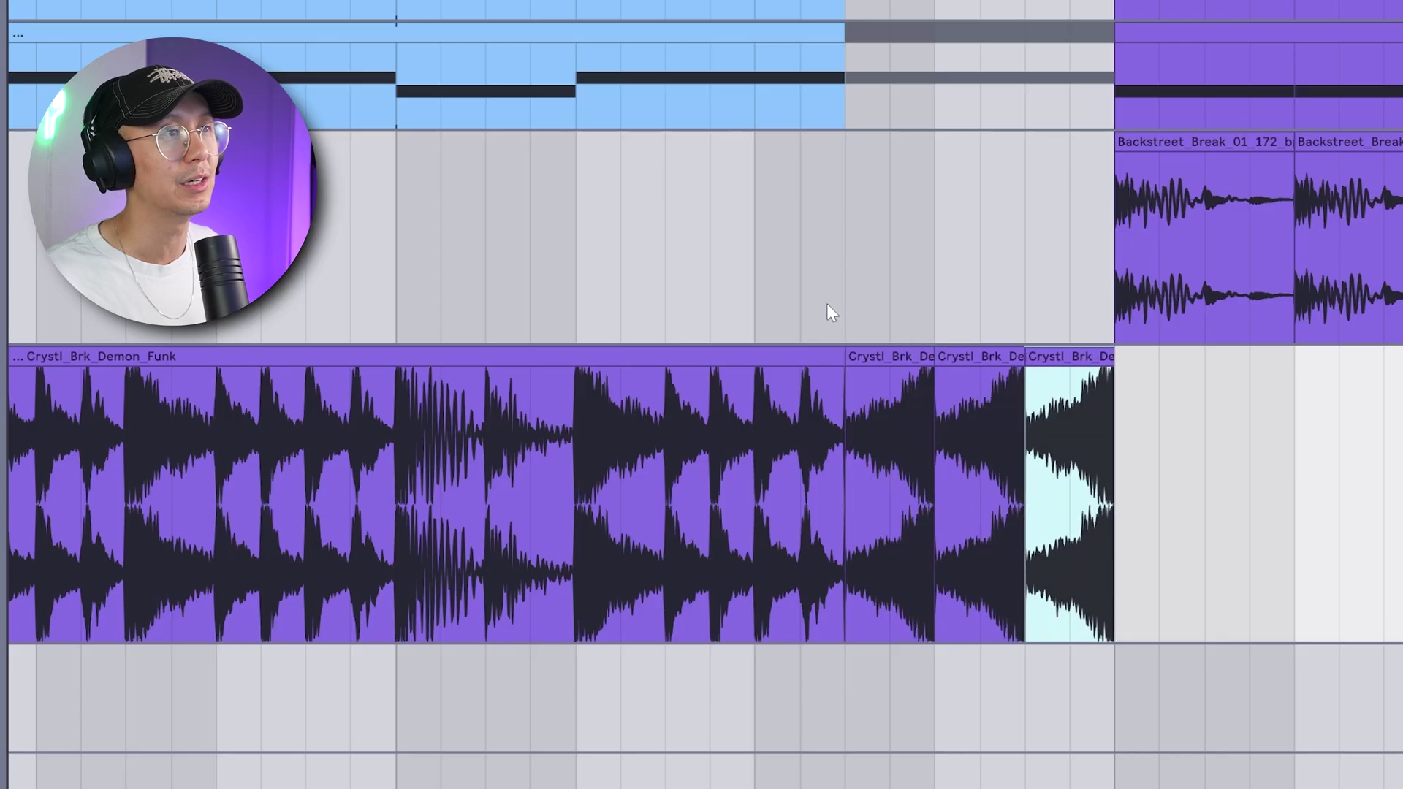
{"action": "left_click", "coordinate": [514, 289]}
{"action": "key", "text": "space"}
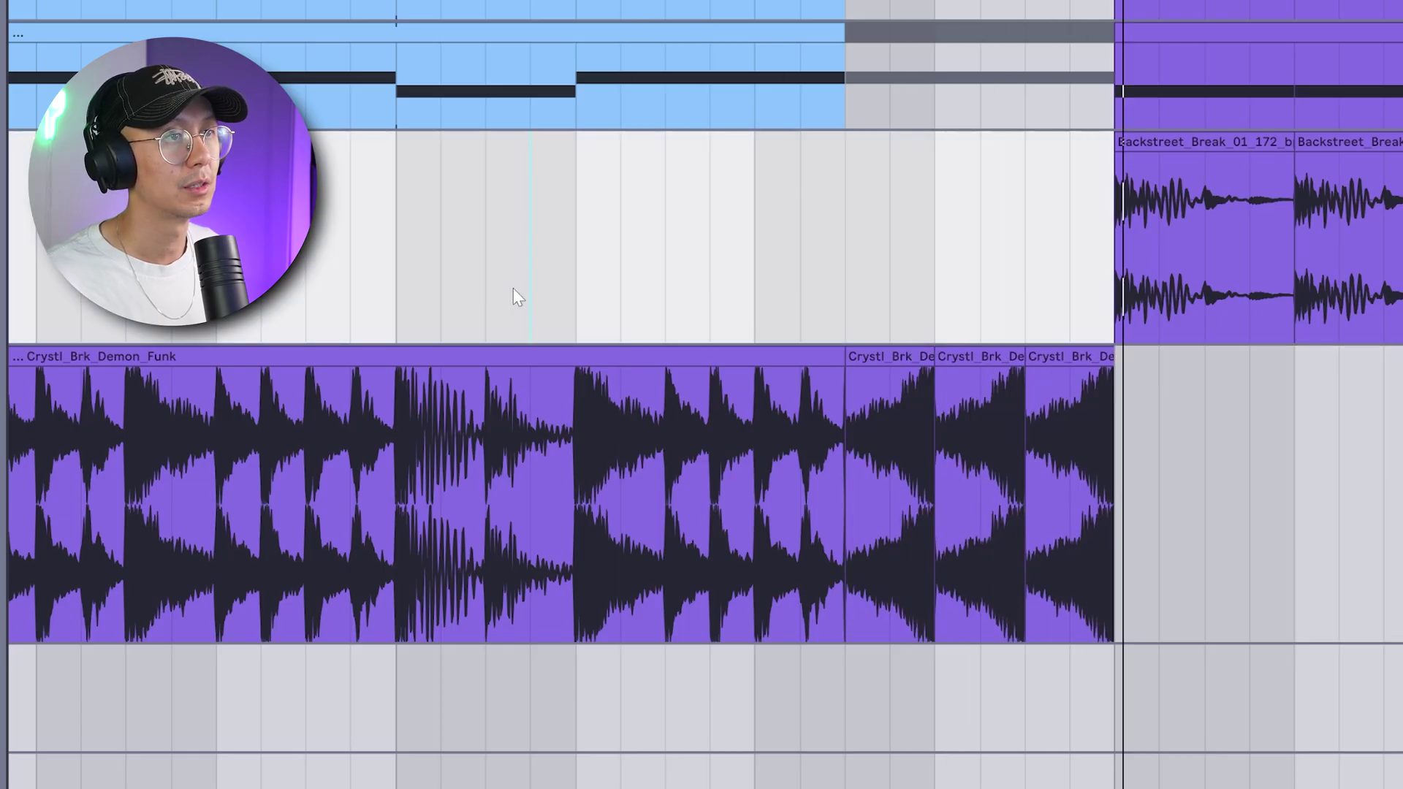
Move the three reversed snare slices half a beat earlier and play the fill
{"action": "left_click", "coordinate": [888, 357]}
{"action": "left_click", "coordinate": [1086, 356], "text": "shift"}
{"action": "left_click_drag", "start_coordinate": [888, 355], "coordinate": [807, 364]}
{"action": "left_click", "coordinate": [571, 298]}
{"action": "key", "text": "space"}
{"action": "left_click", "coordinate": [824, 427]}
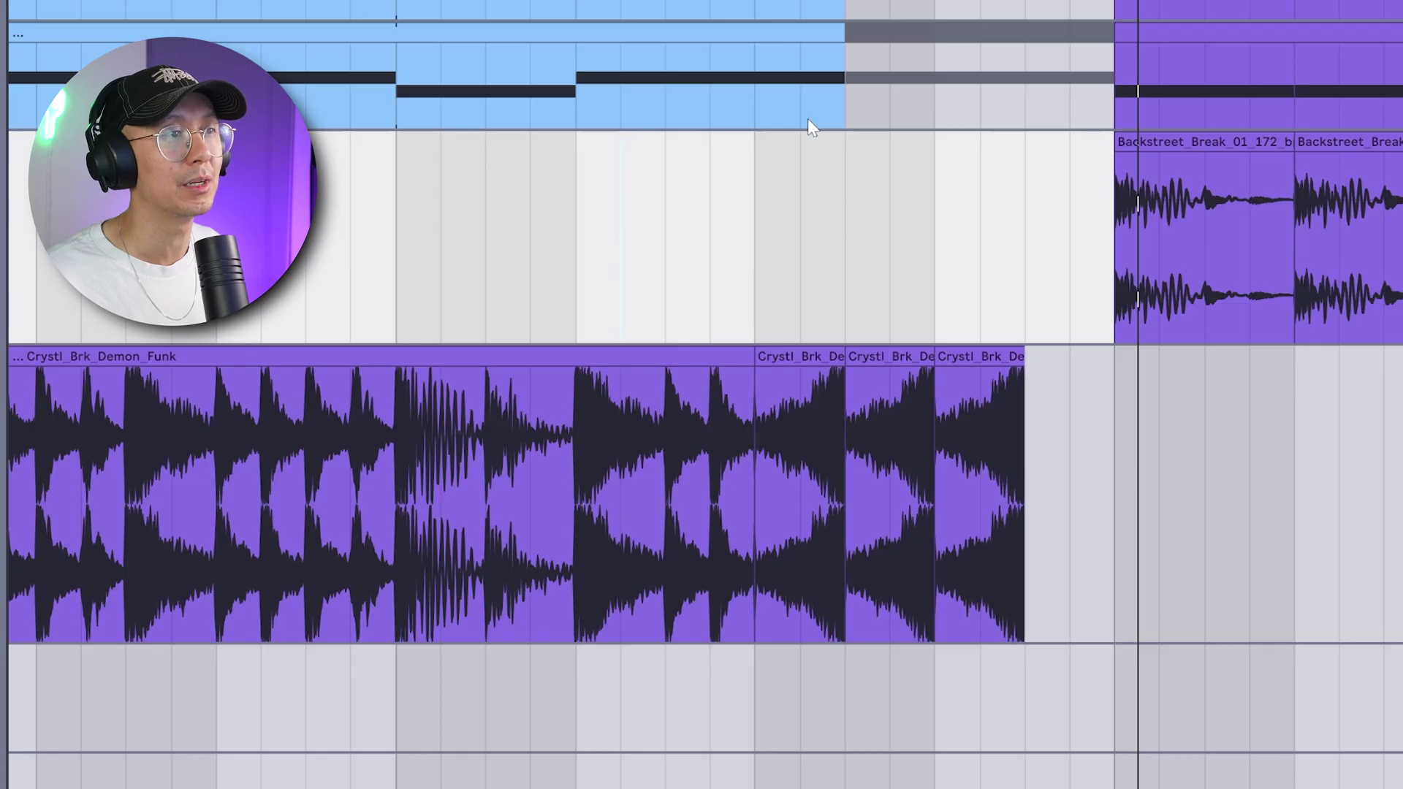
Trim a thirty-second note off the start of each of the three reversed snare slices
{"action": "scroll", "coordinate": [889, 438], "scroll_direction": "up", "scroll_amount": 2}
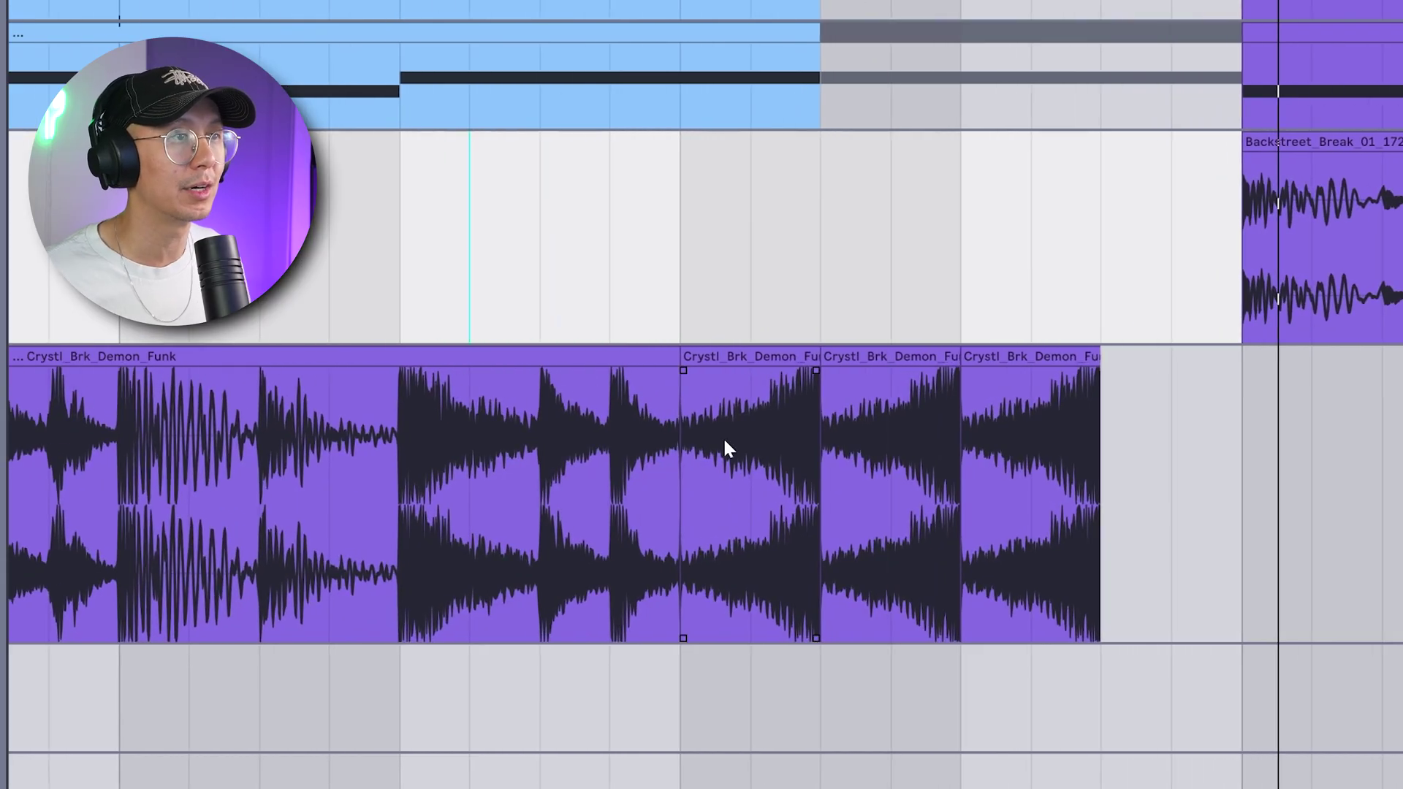
{"action": "left_click", "coordinate": [675, 488]}
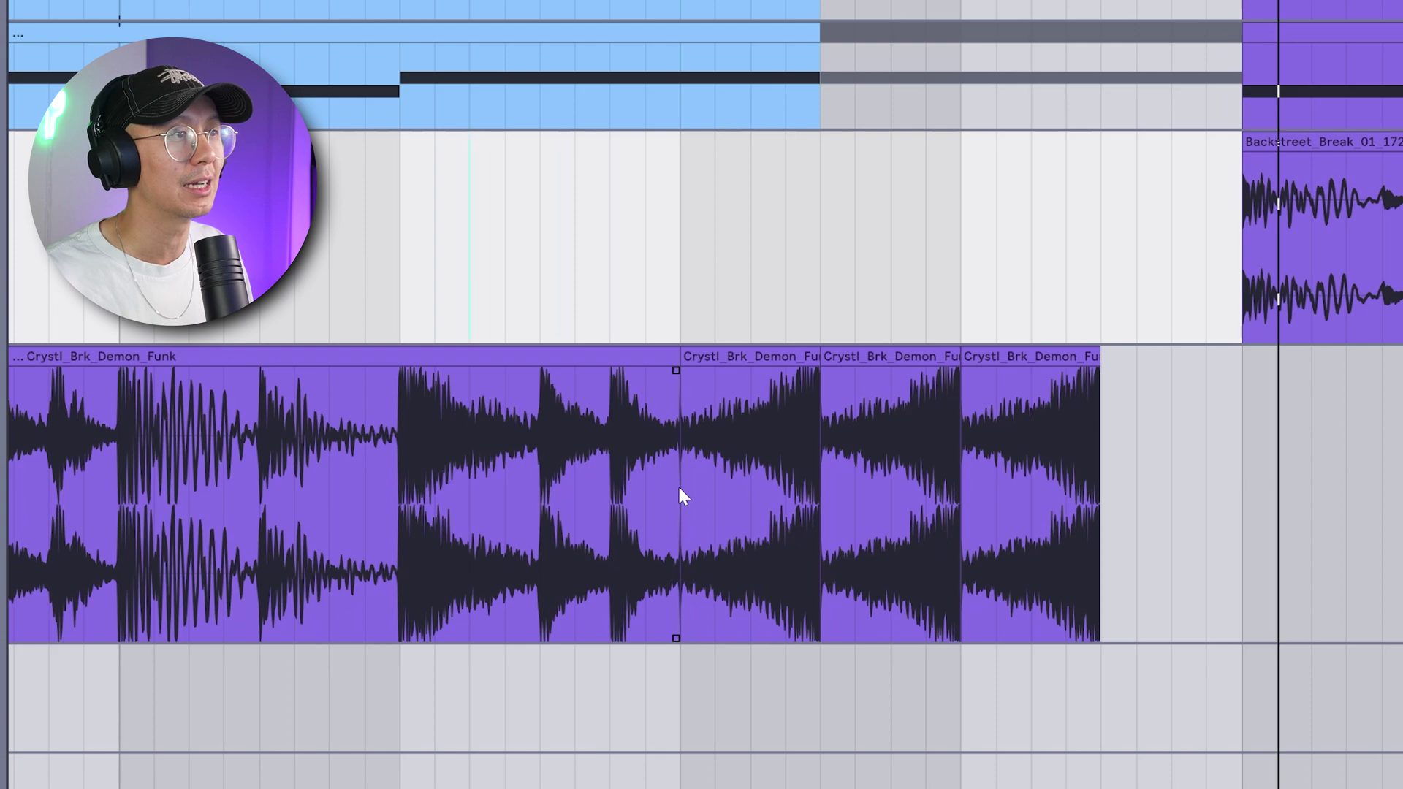
{"action": "left_click_drag", "start_coordinate": [680, 497], "coordinate": [715, 497]}
{"action": "key", "text": "Delete"}
{"action": "left_click_drag", "start_coordinate": [862, 507], "coordinate": [822, 507]}
{"action": "key", "text": "Delete"}
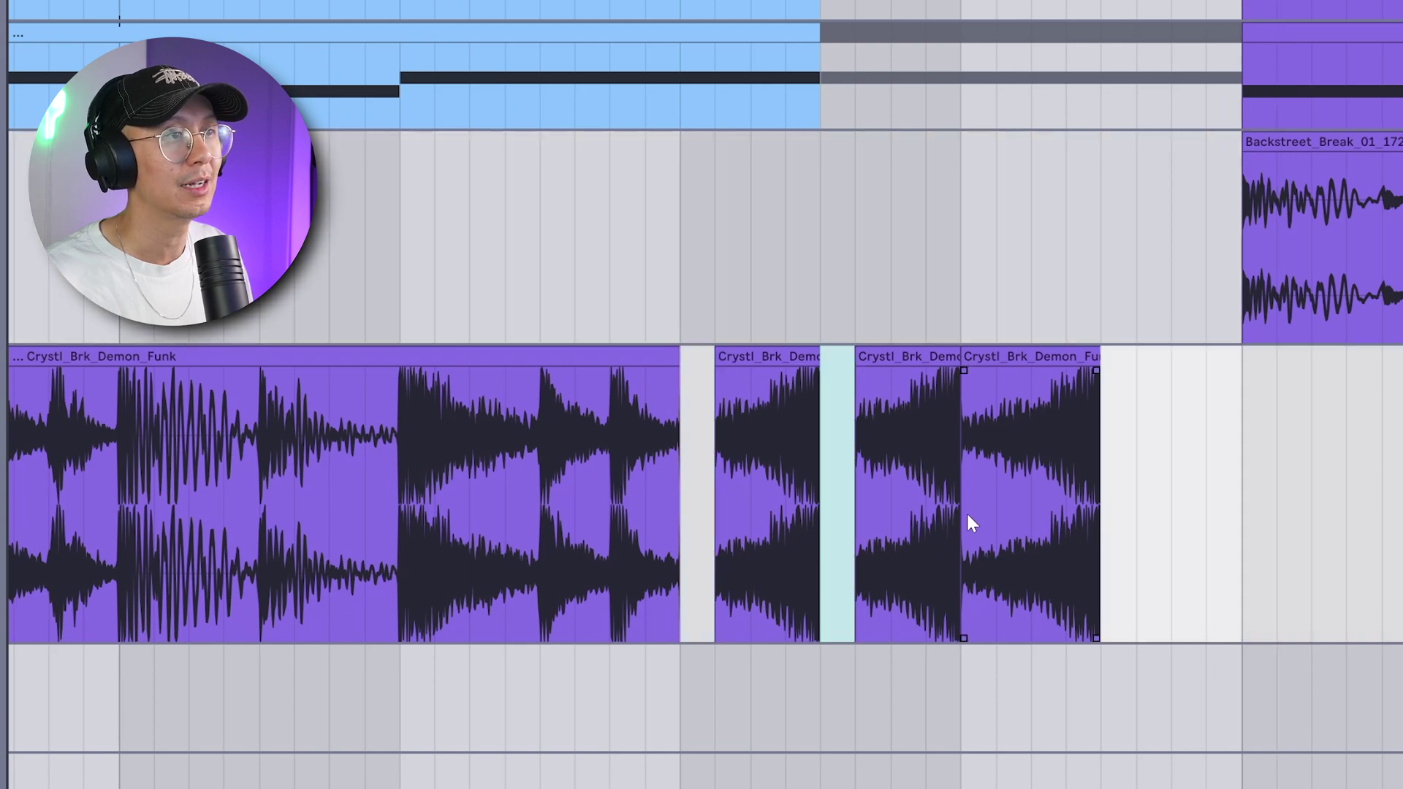
{"action": "left_click_drag", "start_coordinate": [967, 514], "coordinate": [996, 514]}
{"action": "key", "text": "Delete"}
Shift the three trimmed slices a thirty-second note earlier to close the gap after the main break, and play the fill
{"action": "left_click_drag", "start_coordinate": [1173, 420], "coordinate": [724, 401]}
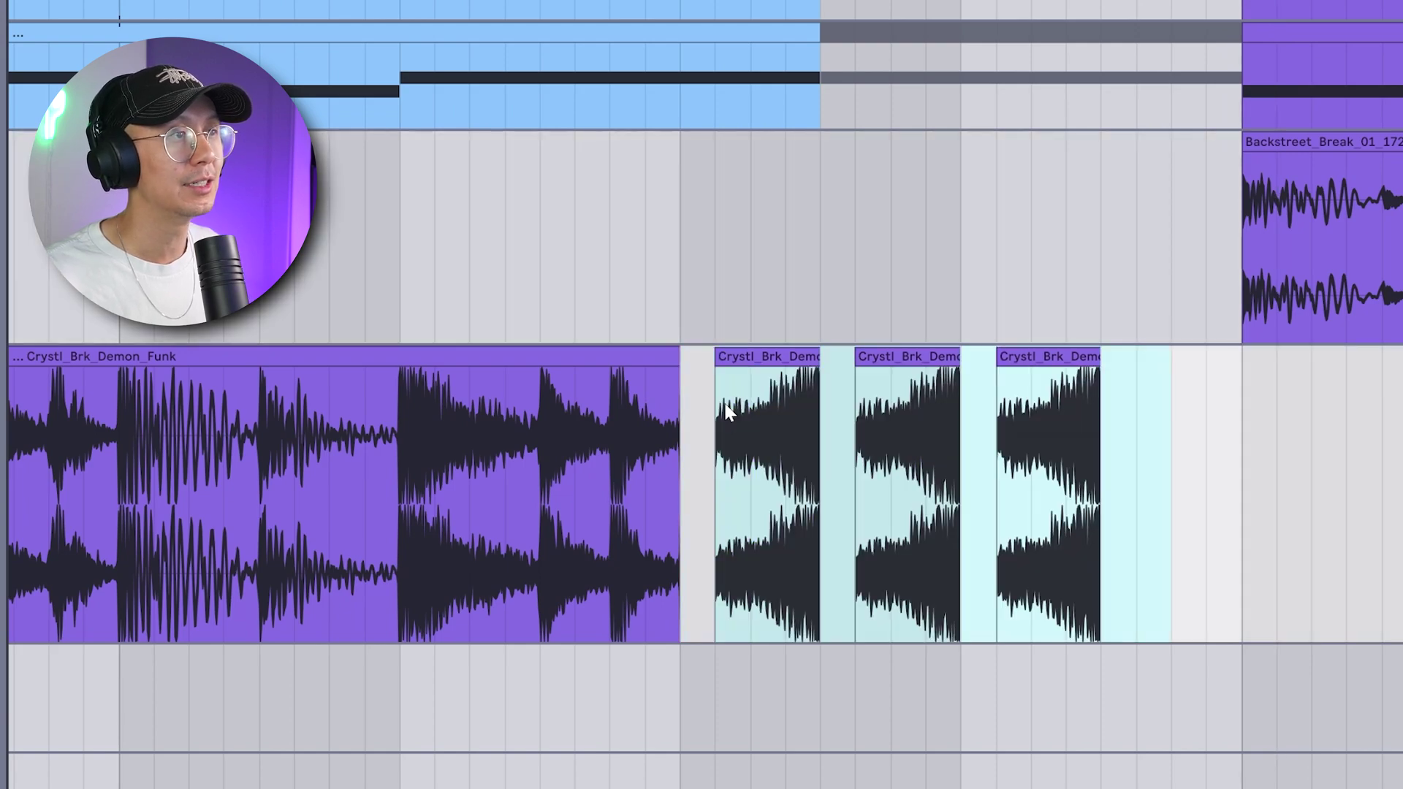
{"action": "left_click_drag", "start_coordinate": [746, 351], "coordinate": [710, 351]}
{"action": "left_click", "coordinate": [660, 497]}
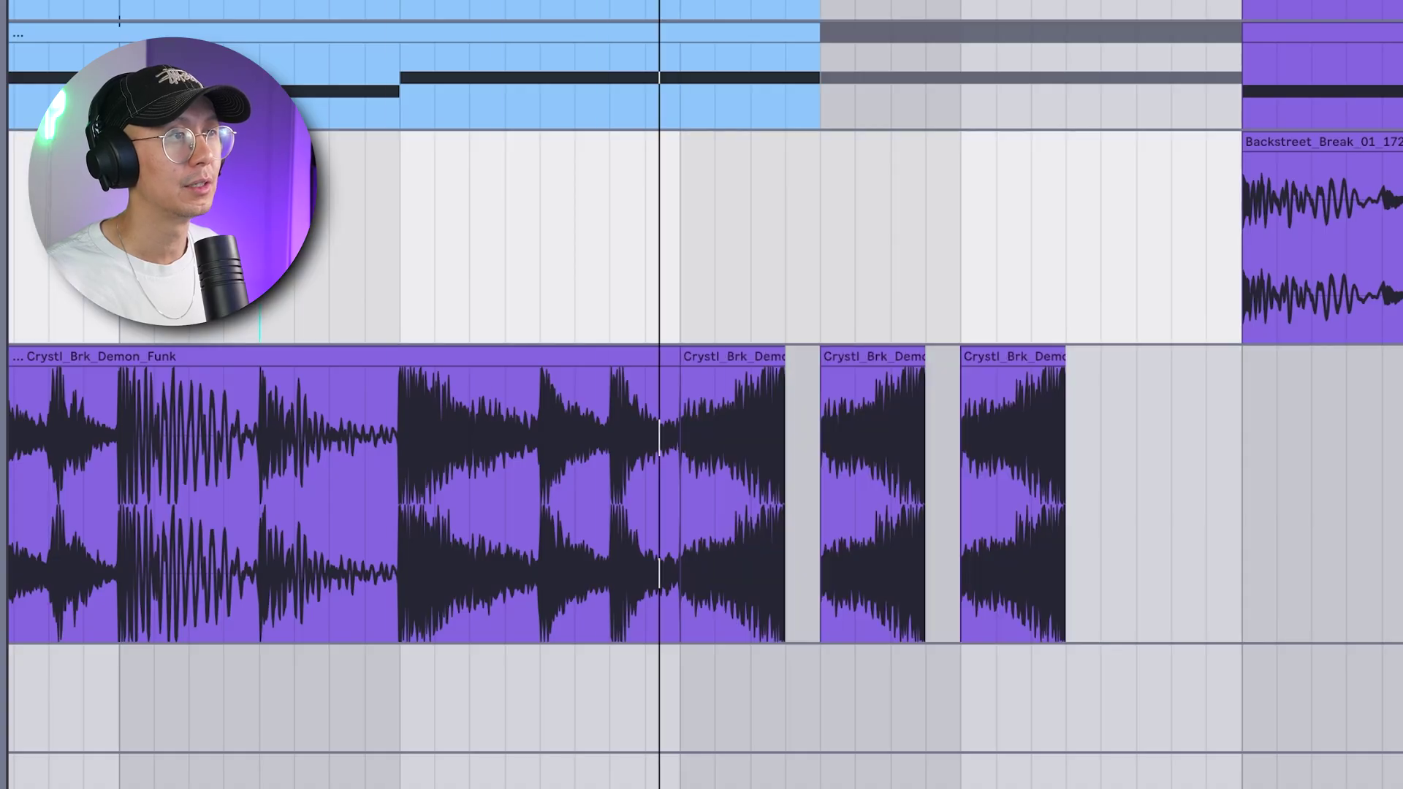
{"action": "key", "text": "space"}
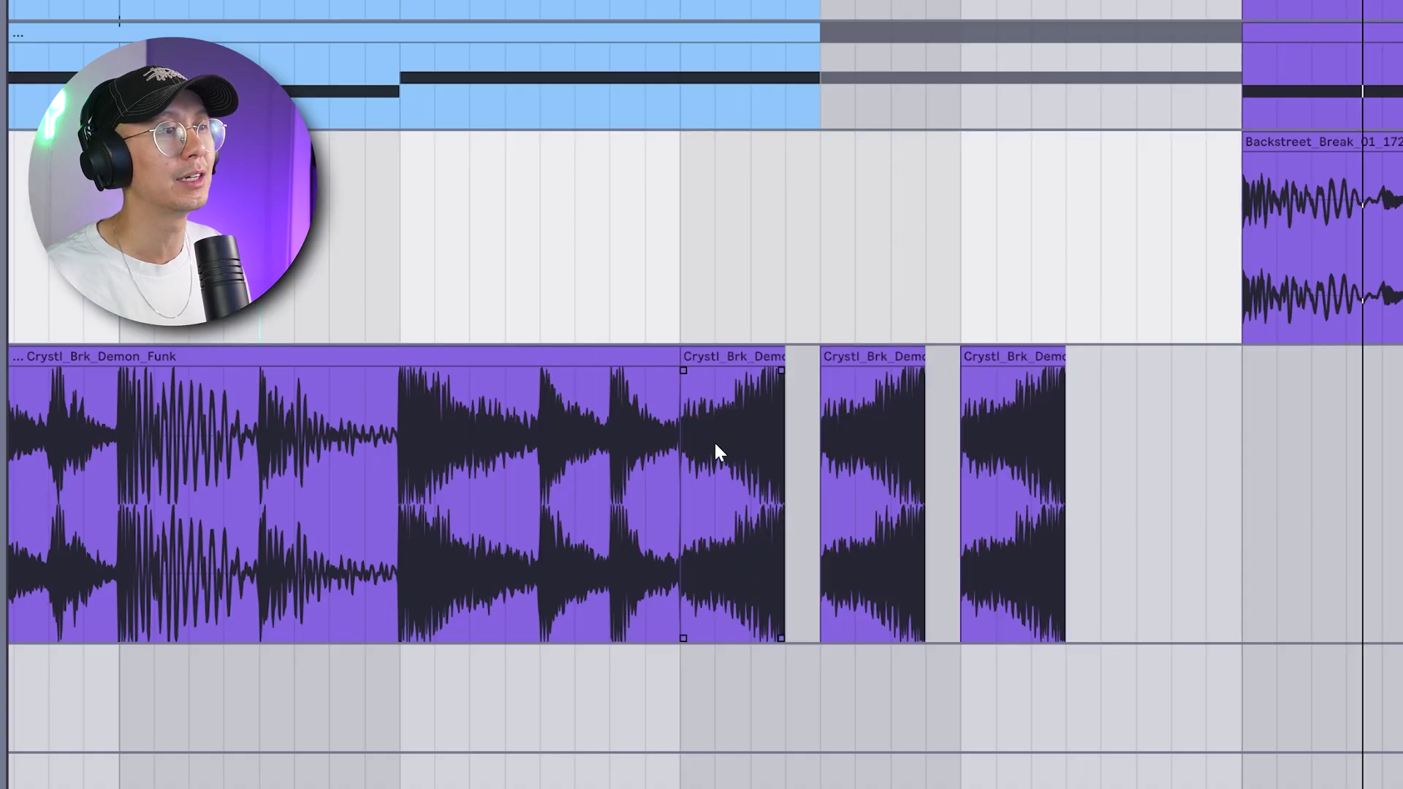
Trim another short piece off the start of the reversed snare slices
{"action": "left_click_drag", "start_coordinate": [717, 453], "coordinate": [669, 441]}
{"action": "key", "text": "Delete"}
{"action": "left_click_drag", "start_coordinate": [866, 457], "coordinate": [819, 453]}
{"action": "key", "text": "Delete"}
{"action": "left_click_drag", "start_coordinate": [994, 434], "coordinate": [691, 366]}
{"action": "left_click", "coordinate": [1103, 398]}
{"action": "key", "text": "Delete"}
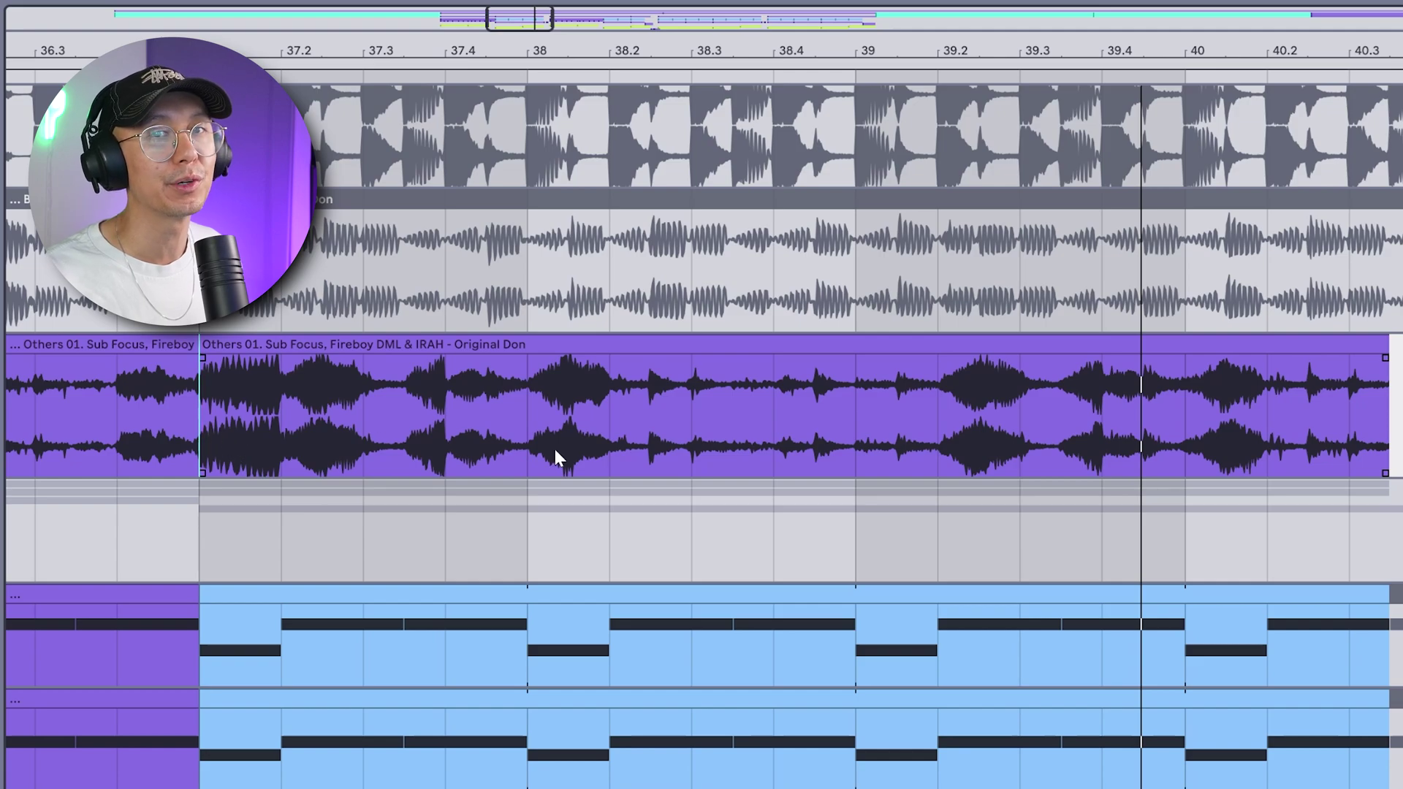
Play the arrangement from bar 37 to hear the second break section
{"action": "mouse_move", "coordinate": [330, 58]}
{"action": "left_mouse_down"}
{"action": "mouse_move", "coordinate": [330, 82]}
{"action": "mouse_move", "coordinate": [331, 59]}
{"action": "left_mouse_up"}
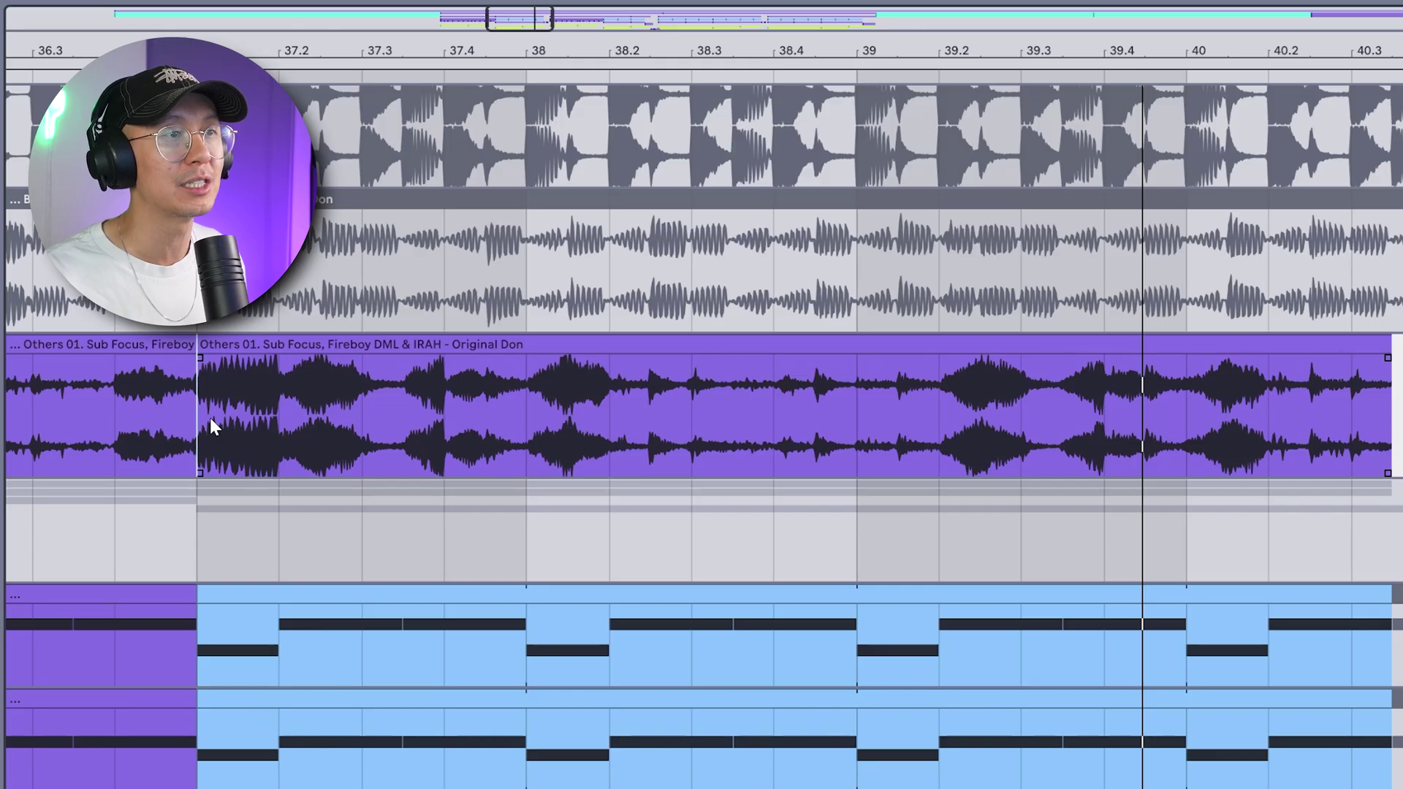
{"action": "key", "text": "space"}
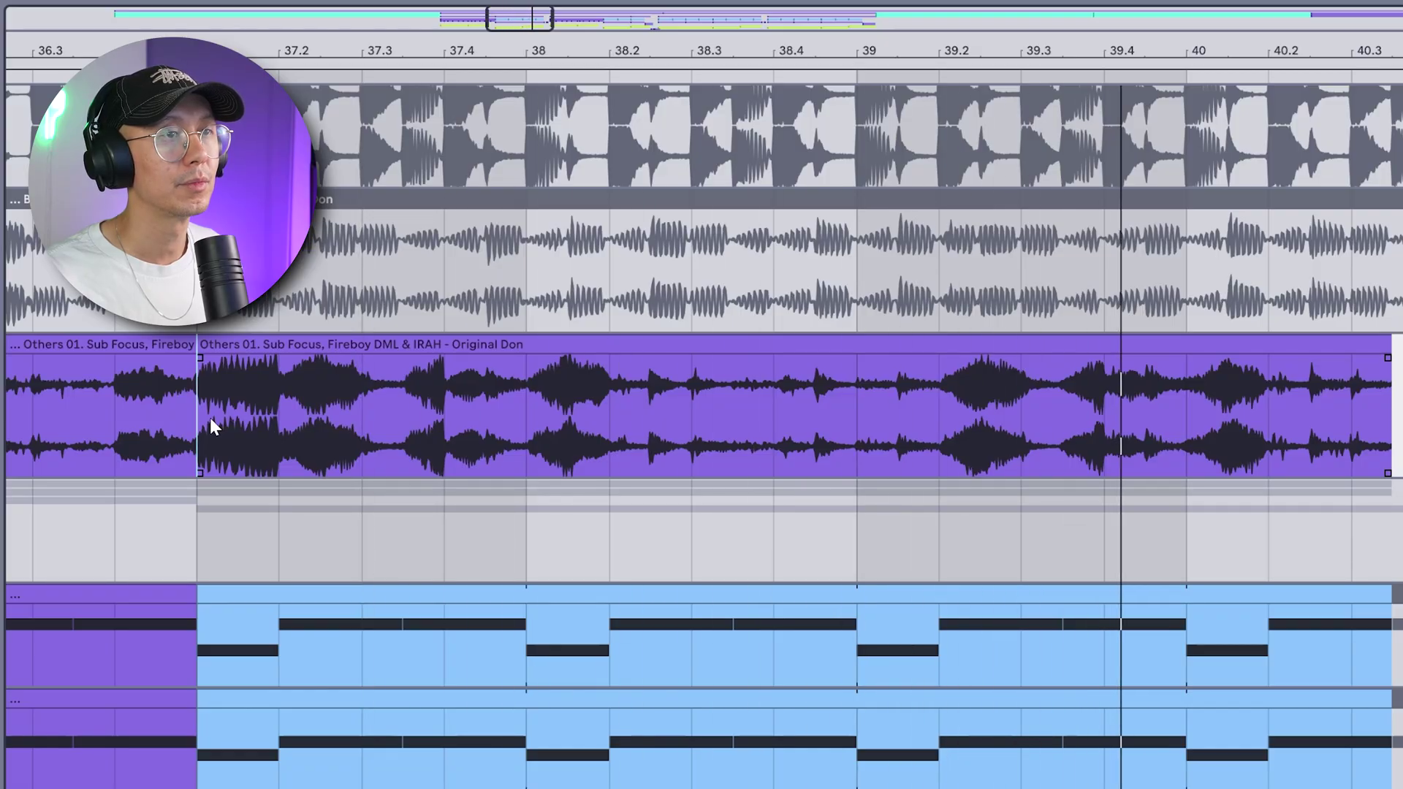
Examine the notes of the bass clip at bar 37 and select the bass clip at bar 39
{"action": "scroll", "coordinate": [517, 555], "scroll_direction": "down", "scroll_amount": 15}
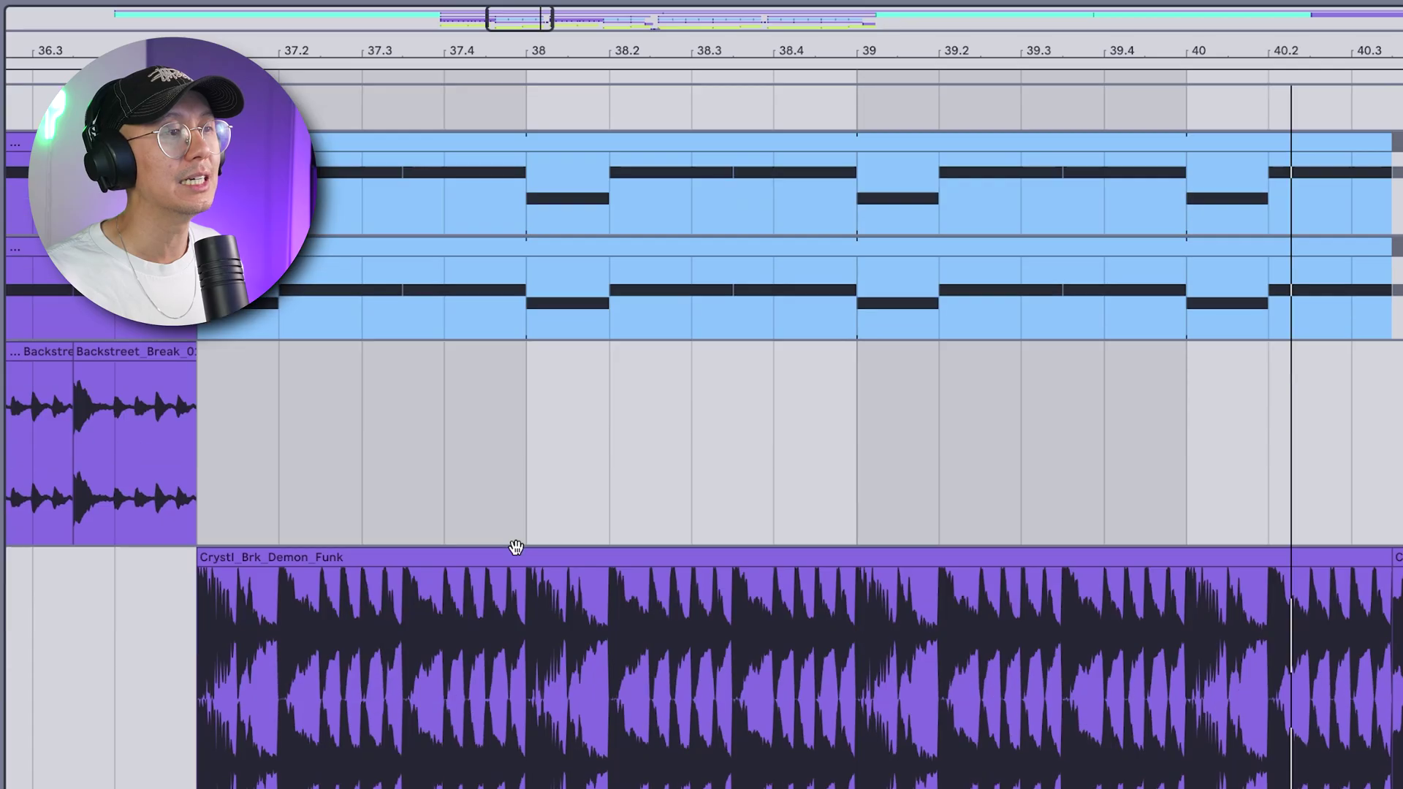
{"action": "scroll", "coordinate": [516, 550], "scroll_direction": "down", "scroll_amount": 5}
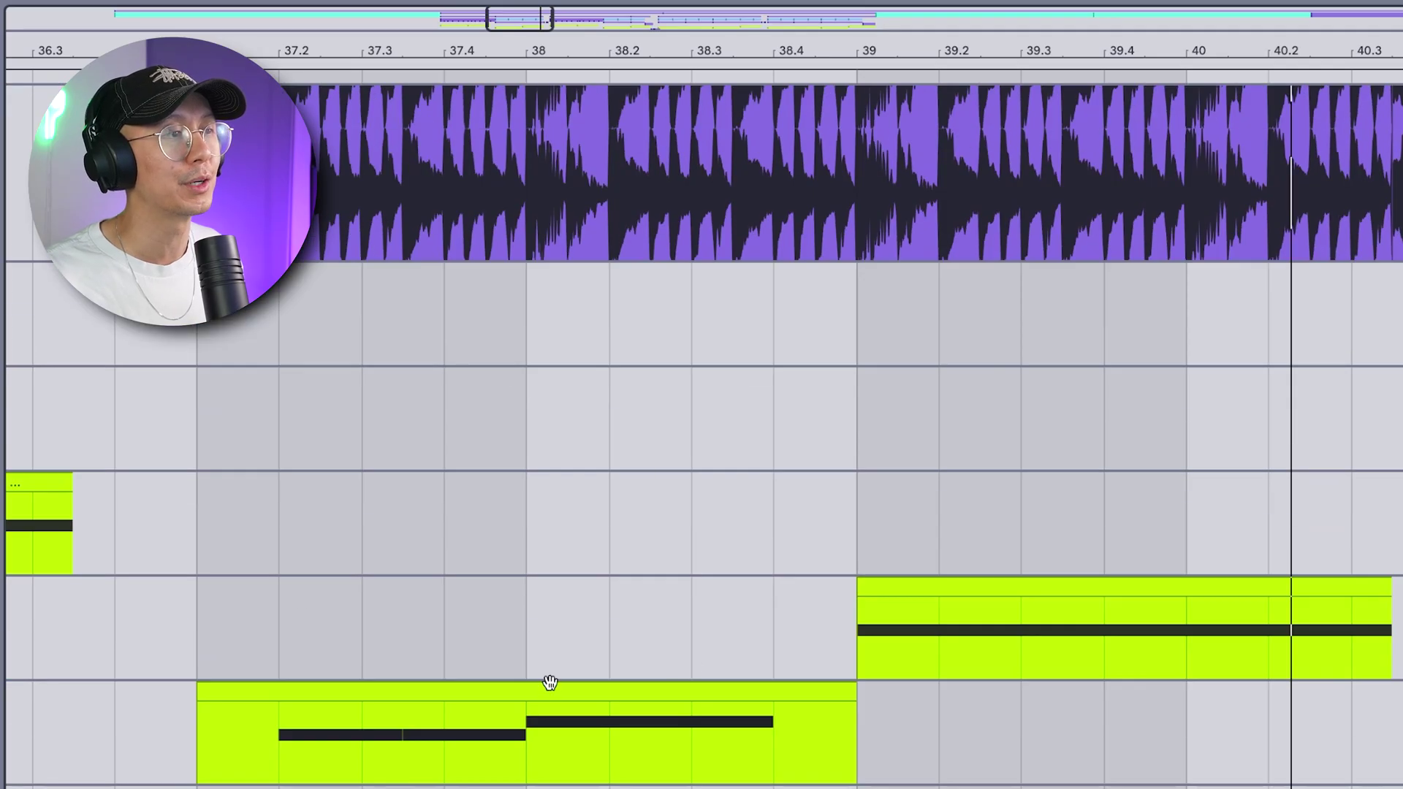
{"action": "left_click", "coordinate": [1024, 731]}
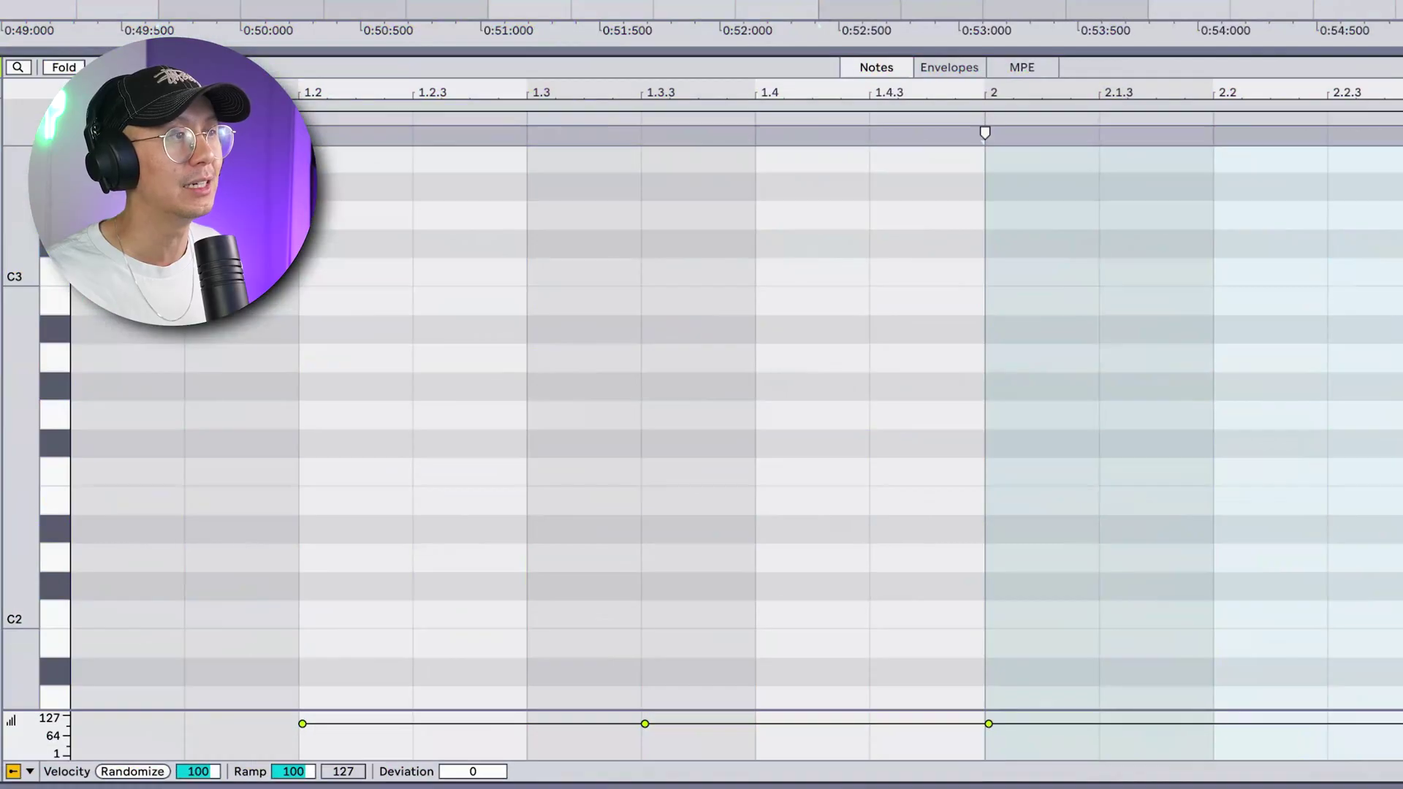
{"action": "scroll", "coordinate": [607, 336], "scroll_direction": "down", "scroll_amount": 5}
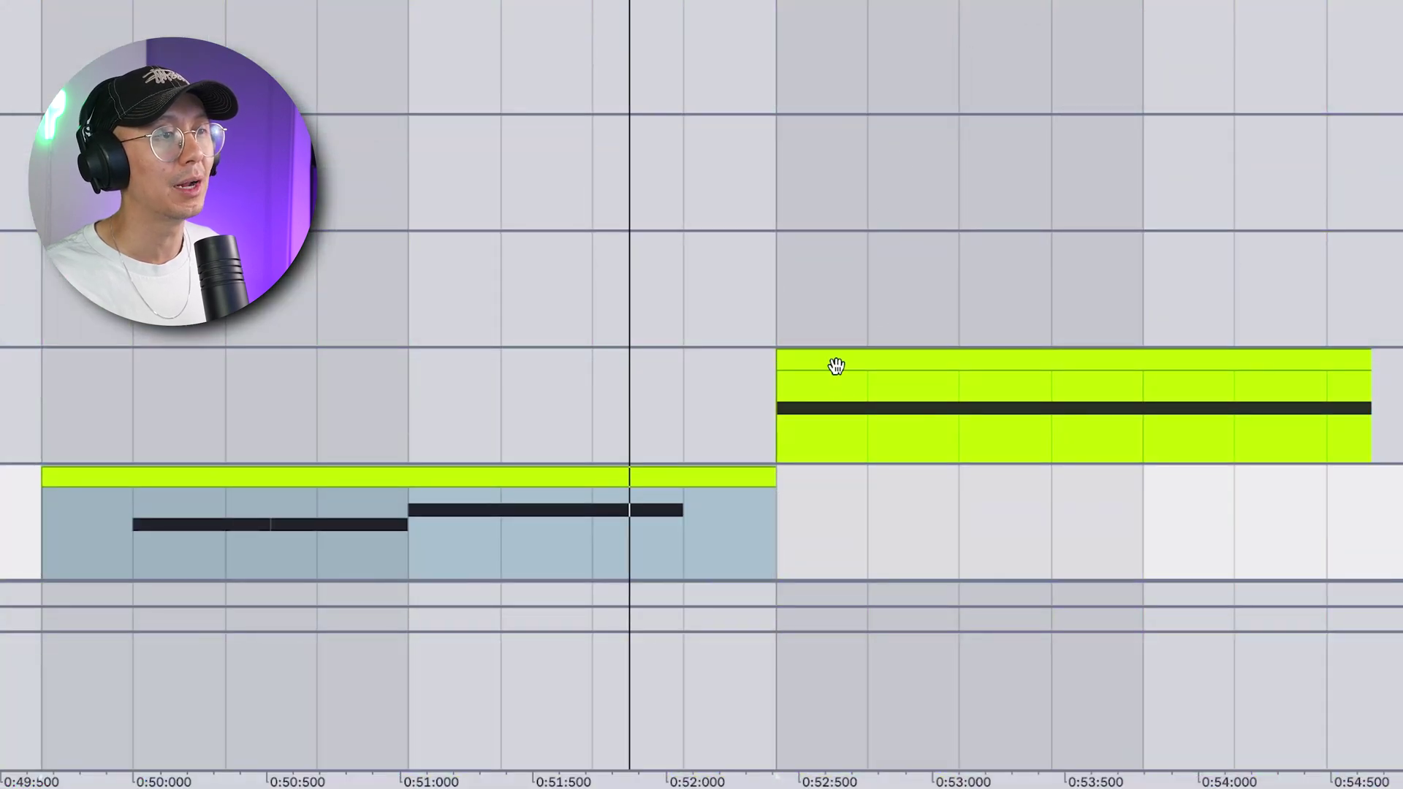
{"action": "left_click", "coordinate": [839, 363]}
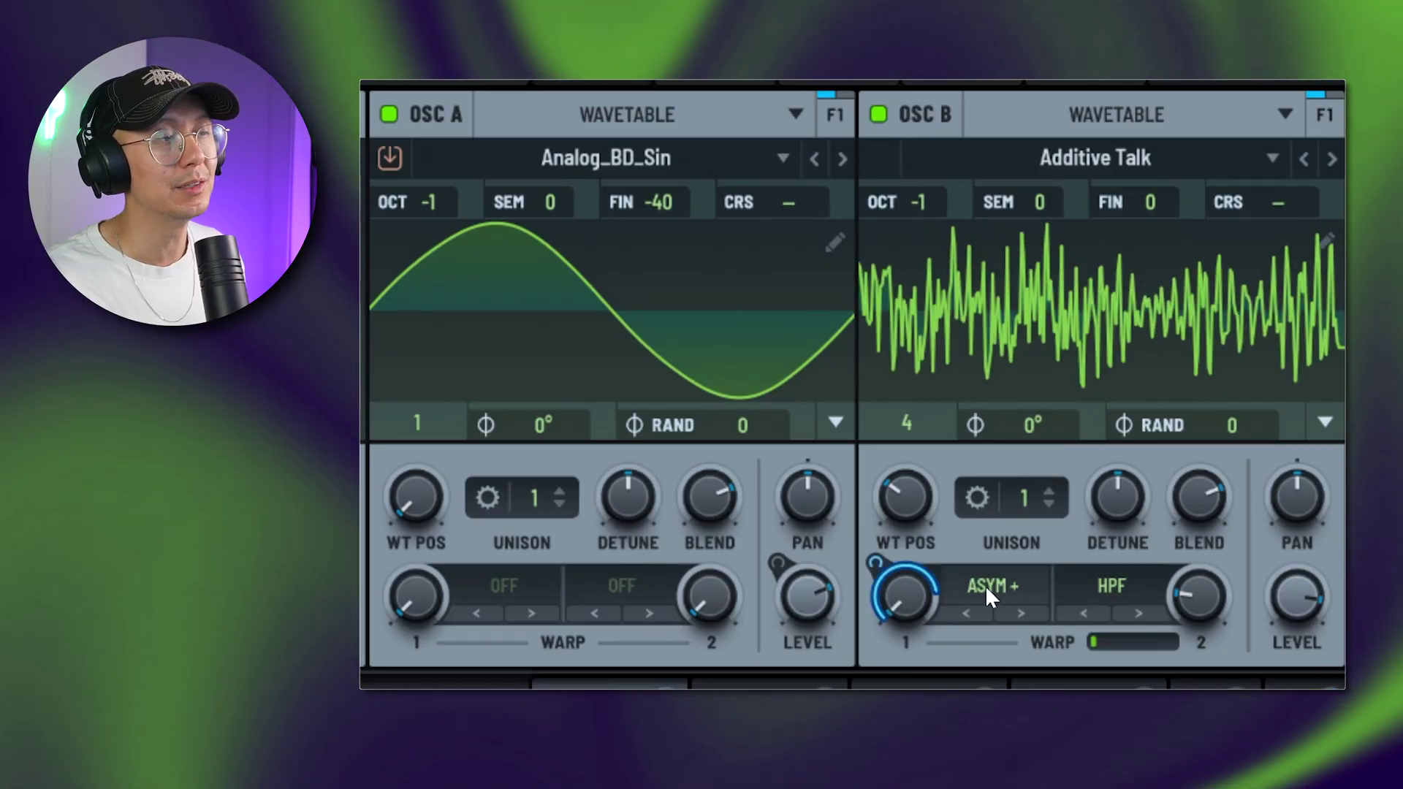
Set oscillator B's first warp mode to Asym + and play the bass phrase from bar 37
{"action": "left_click", "coordinate": [988, 586]}
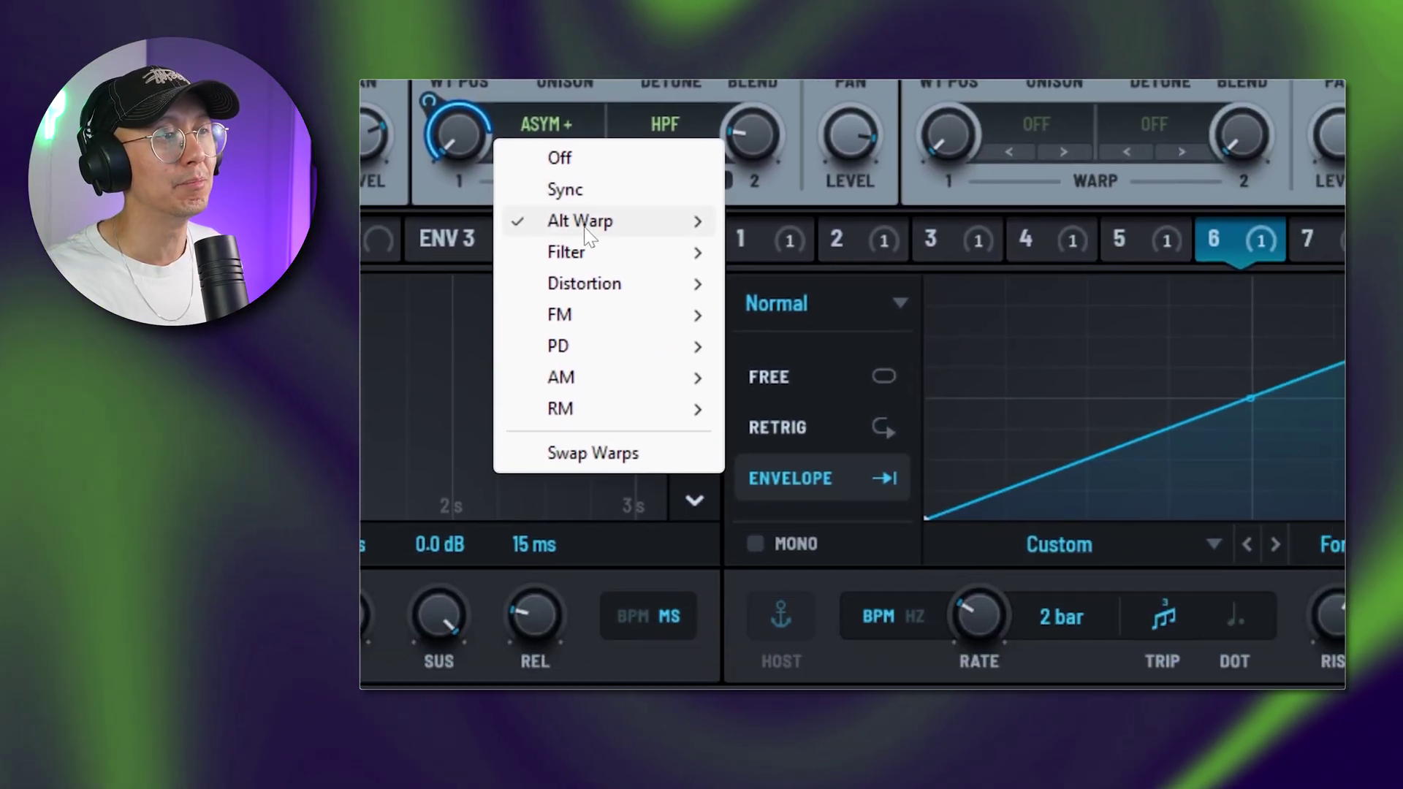
{"action": "mouse_move", "coordinate": [585, 233]}
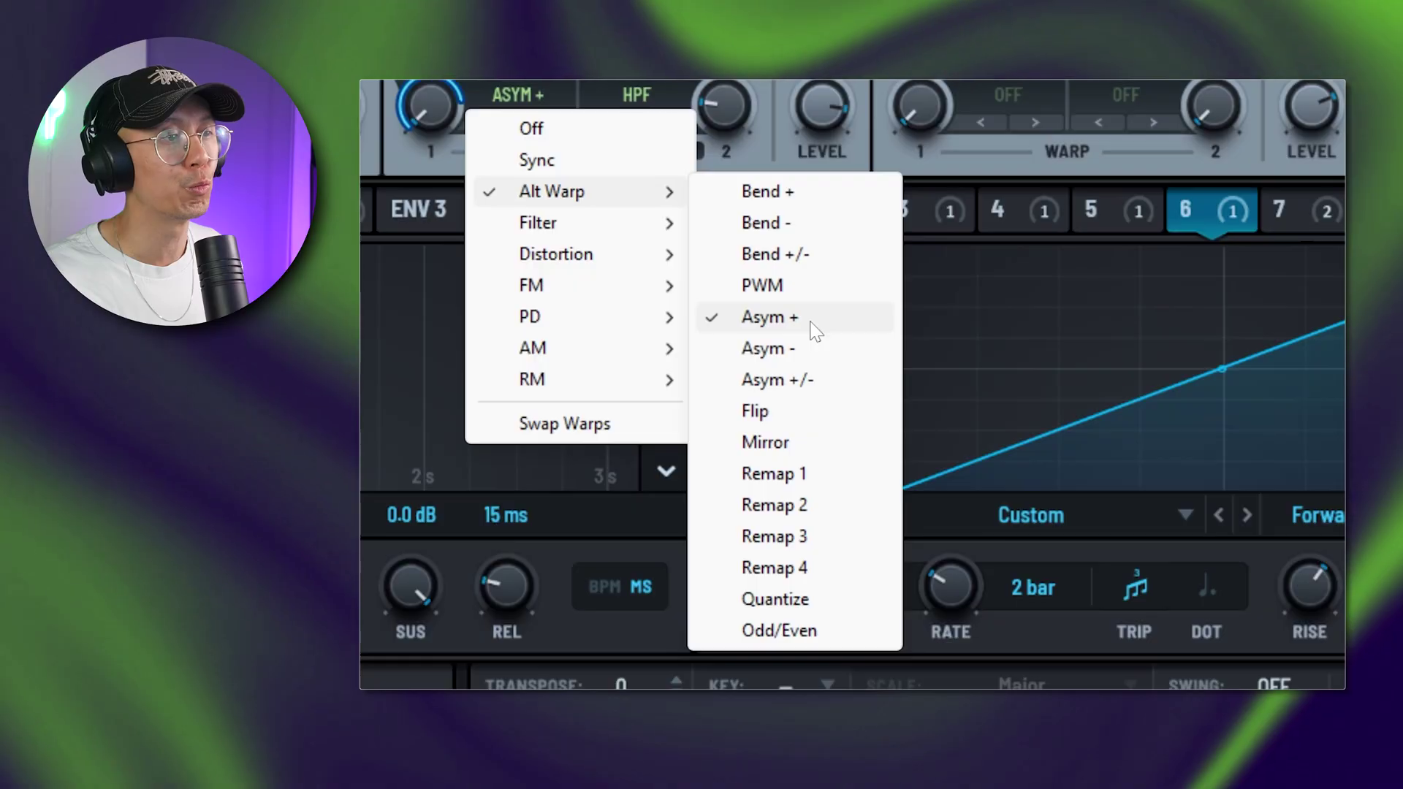
{"action": "left_click", "coordinate": [808, 324]}
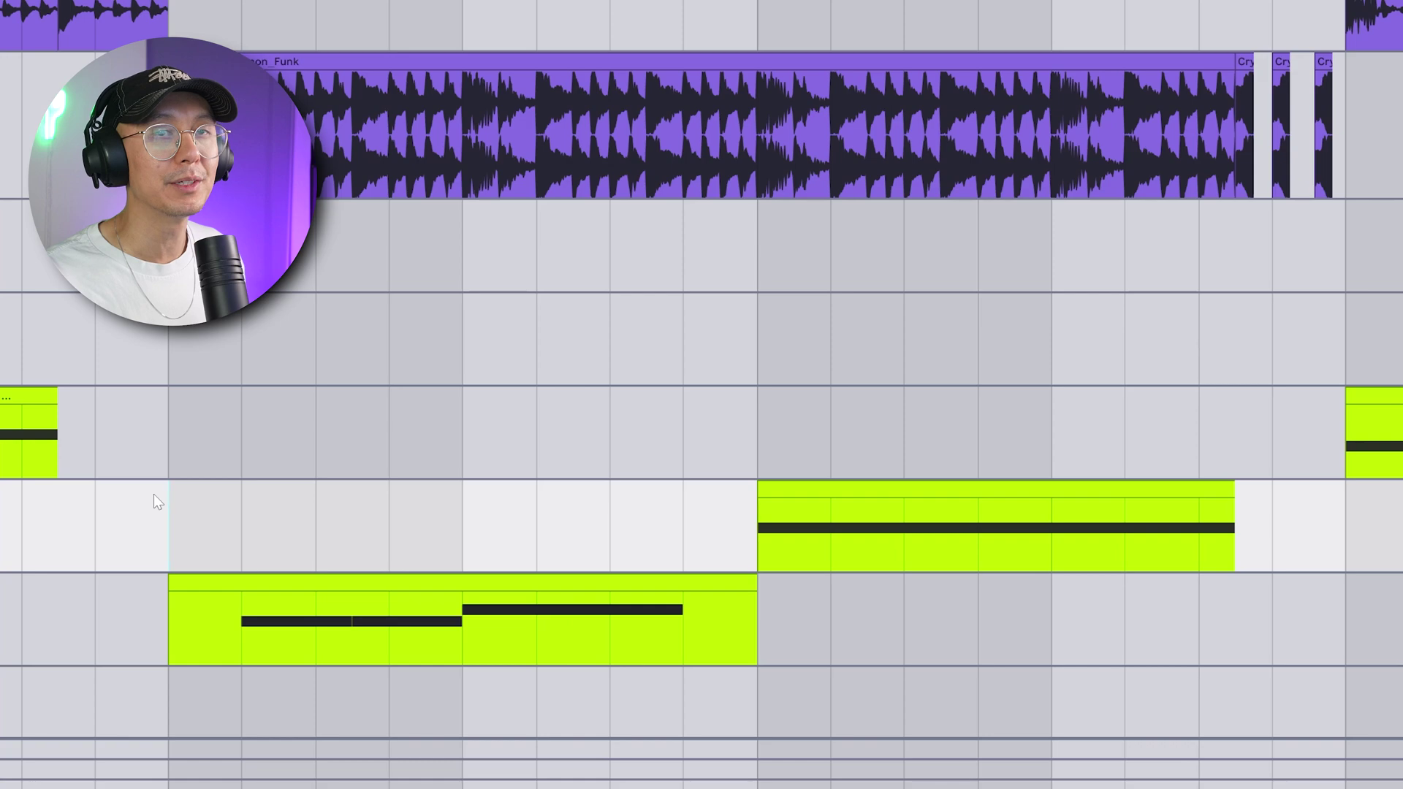
{"action": "key", "text": "space"}
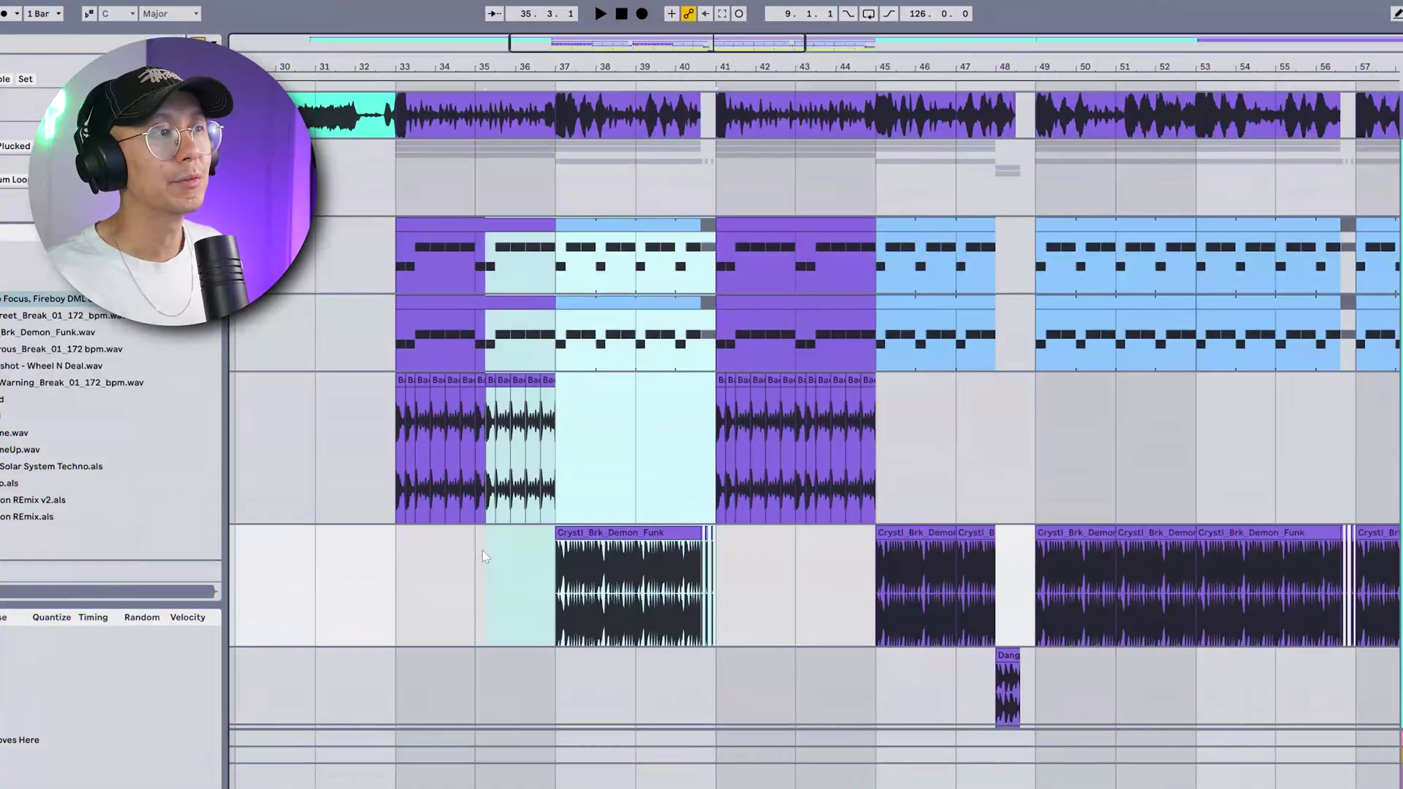
Compare the drum tracks in bars 33 to 41 with those in bars 41 to 49 by selecting each range
{"action": "left_click_drag", "start_coordinate": [482, 556], "coordinate": [399, 629]}
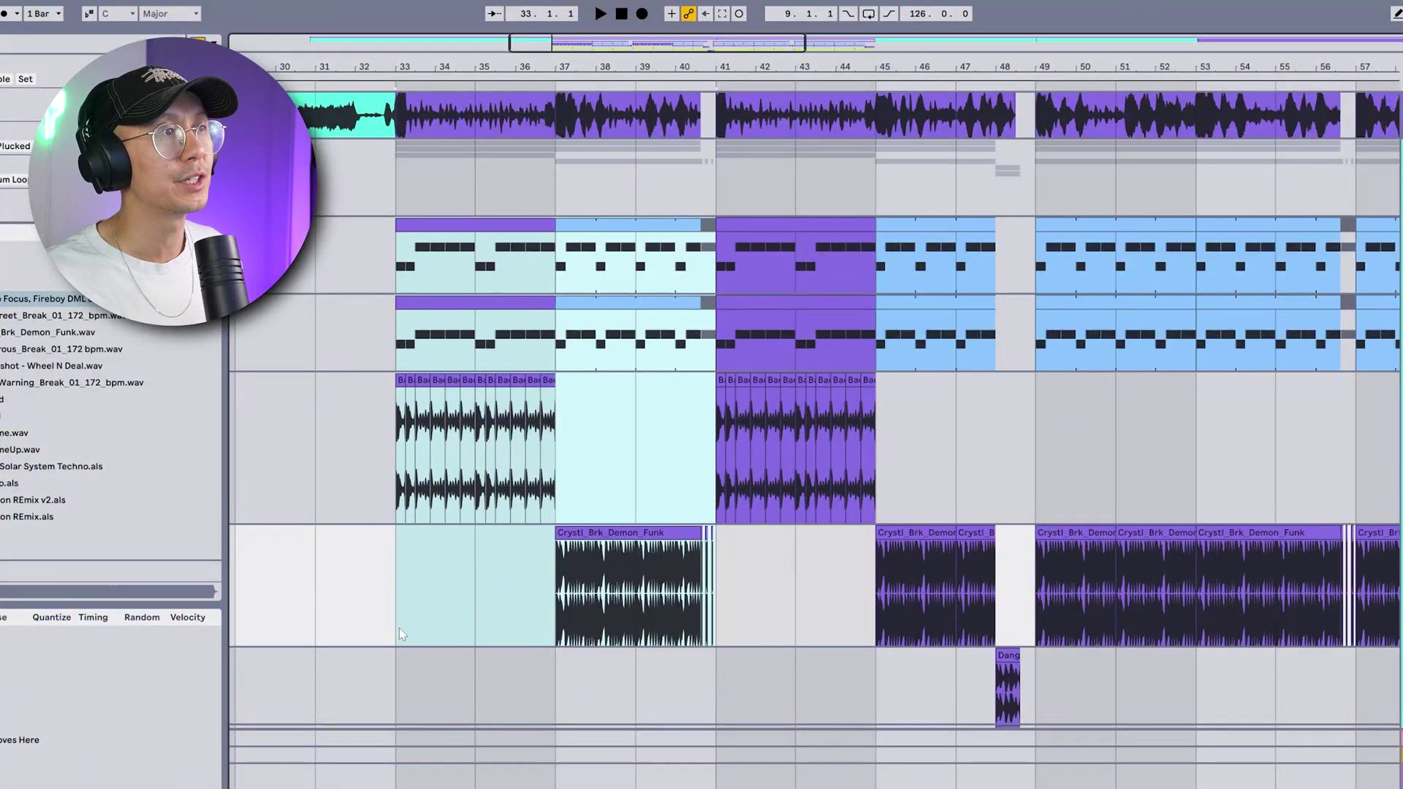
{"action": "left_click_drag", "start_coordinate": [727, 264], "coordinate": [1032, 557]}
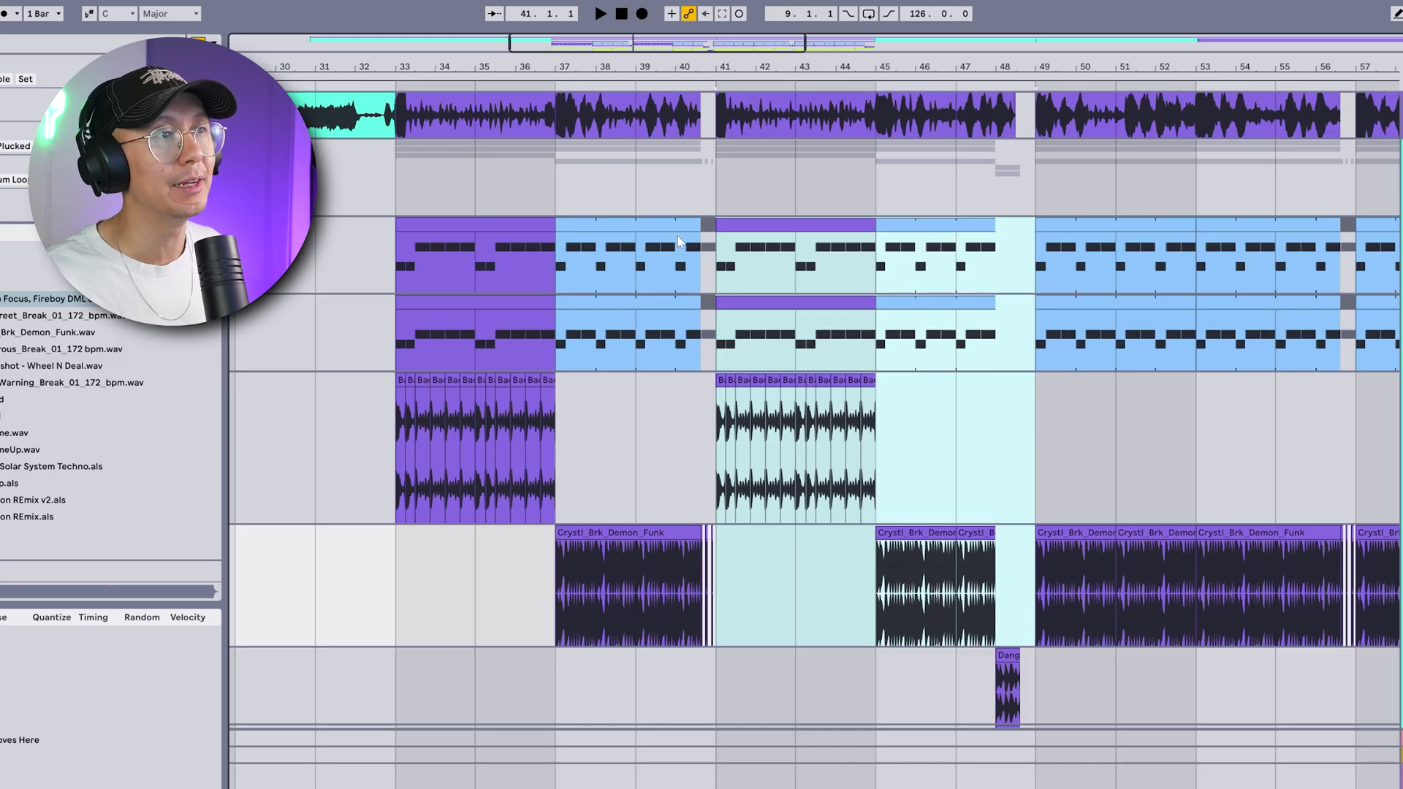
Play the bar 48 fill with the Dangerous Break and Final Warning Break clips and select the first DJ Gunshot clip
{"action": "scroll", "coordinate": [1073, 530], "scroll_direction": "down", "scroll_amount": 2}
{"action": "scroll", "coordinate": [1057, 707], "scroll_direction": "up", "scroll_amount": 1}
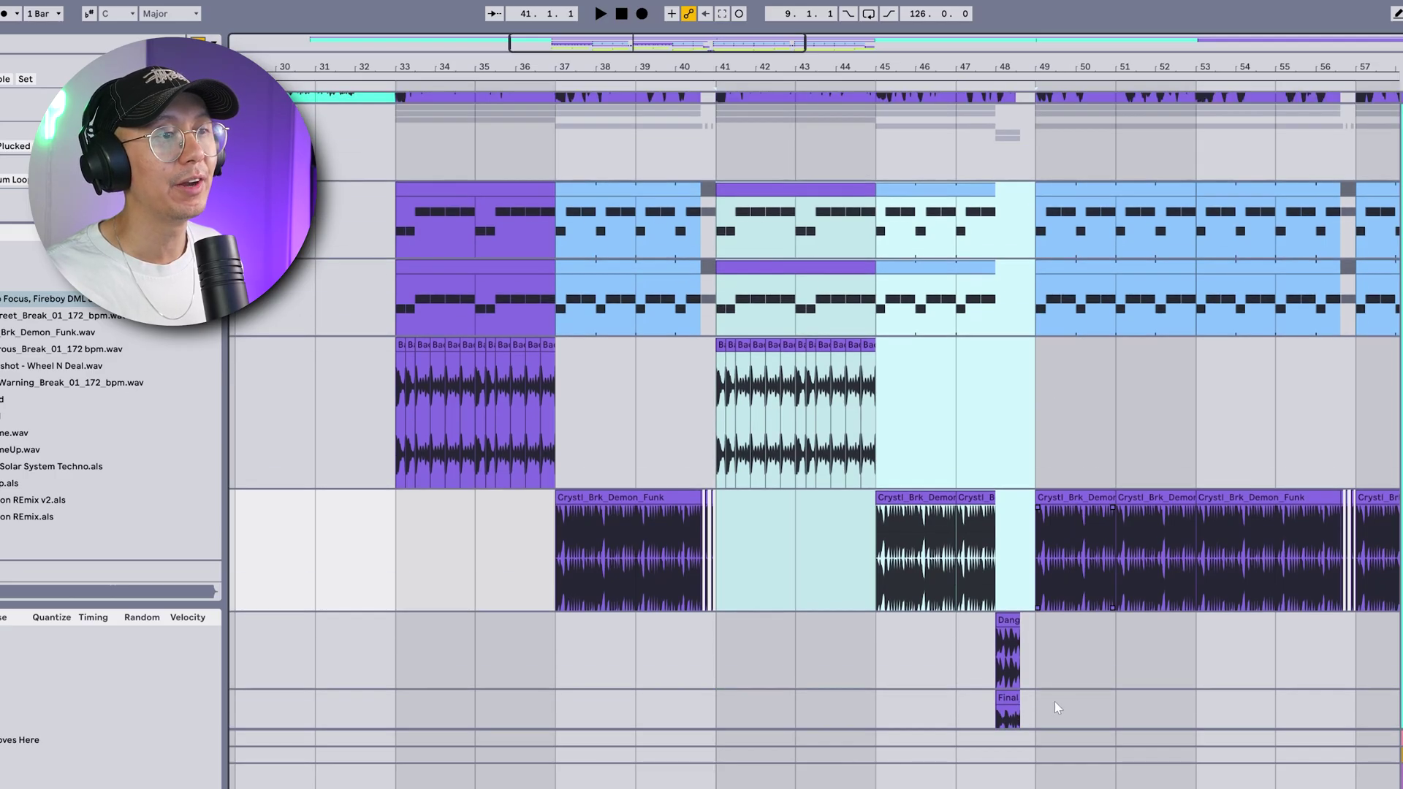
{"action": "left_click_drag", "start_coordinate": [1021, 69], "coordinate": [1016, 476]}
{"action": "scroll", "coordinate": [1016, 475], "scroll_direction": "down", "scroll_amount": 7}
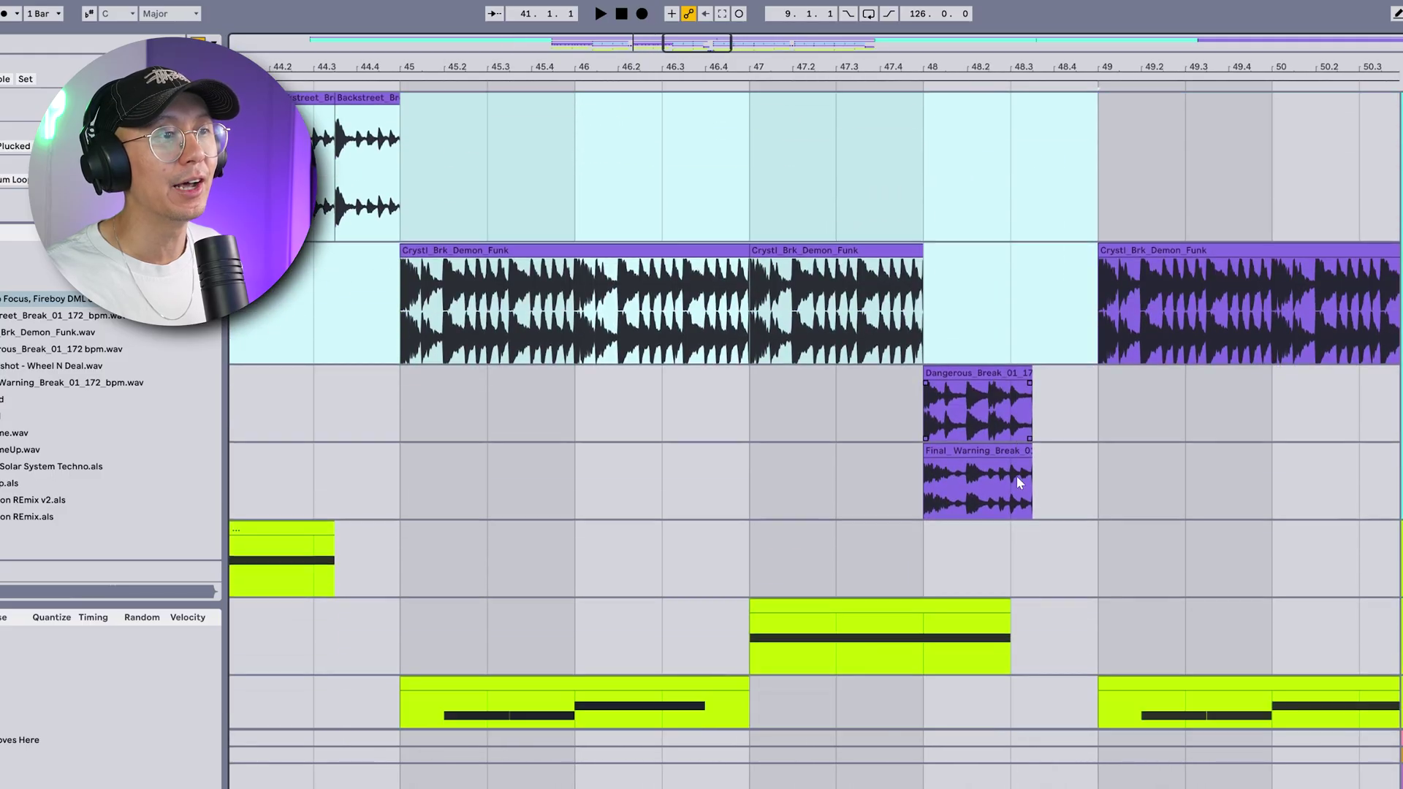
{"action": "key", "text": "Down"}
{"action": "key", "text": "Down"}
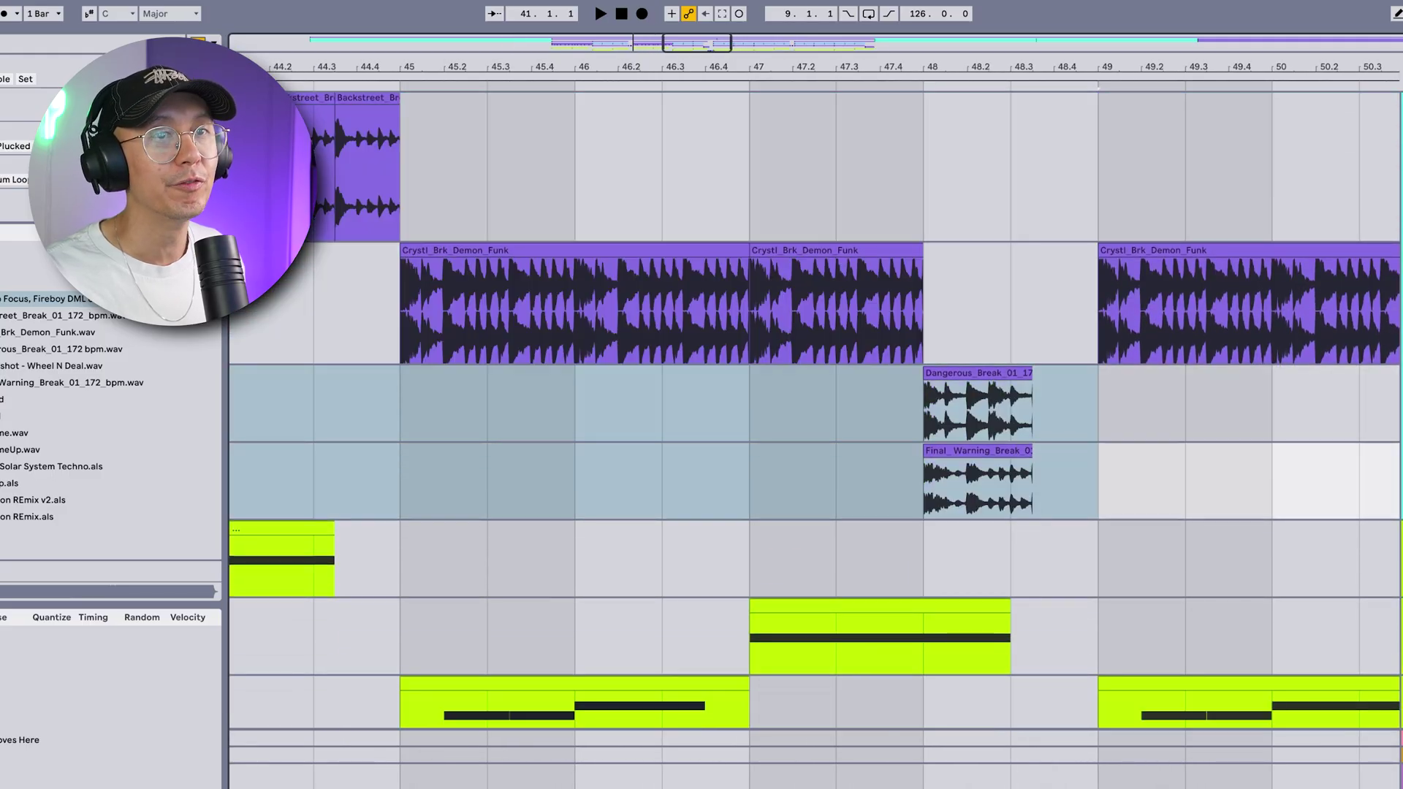
{"action": "scroll", "coordinate": [1082, 82], "scroll_direction": "up", "scroll_amount": 6}
{"action": "left_click", "coordinate": [617, 468]}
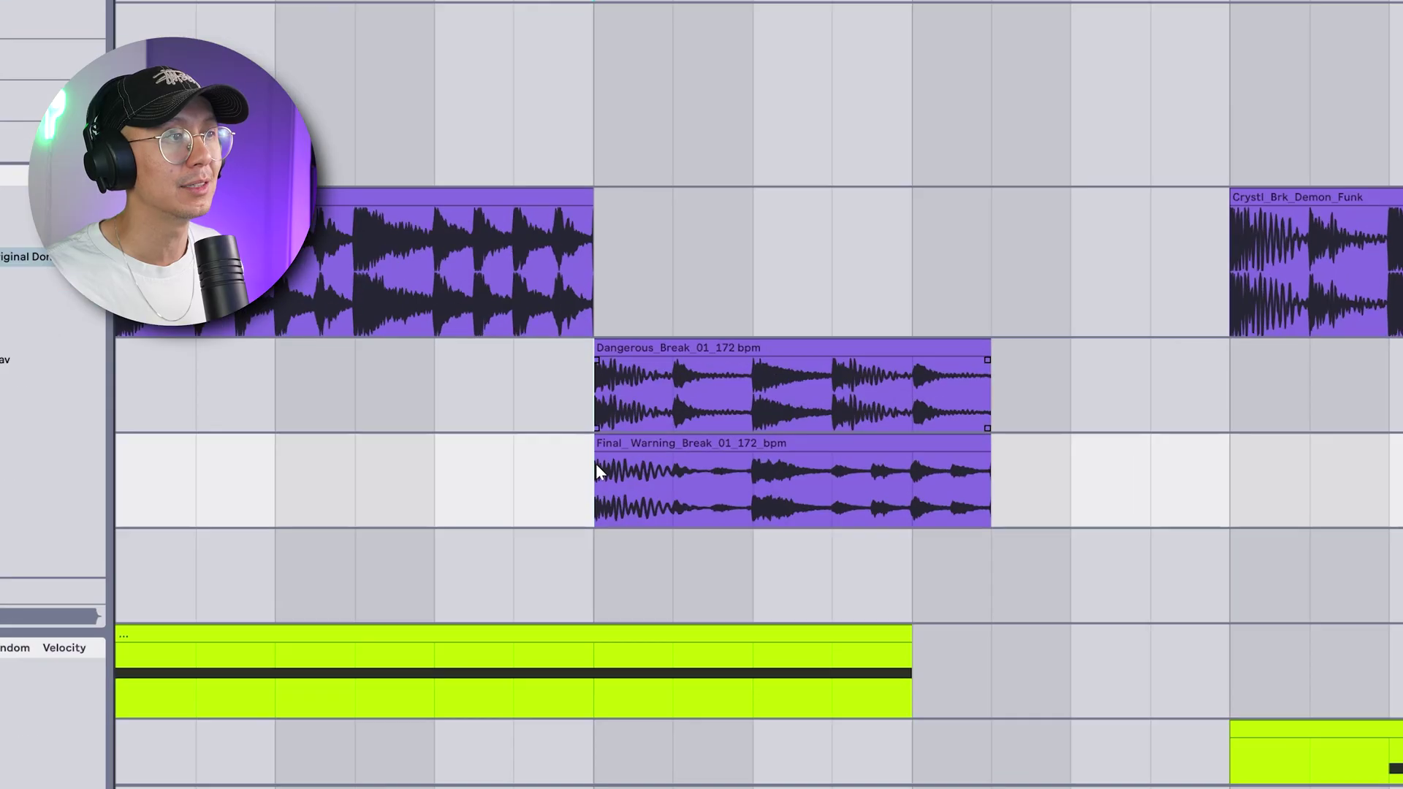
{"action": "key", "text": "space"}
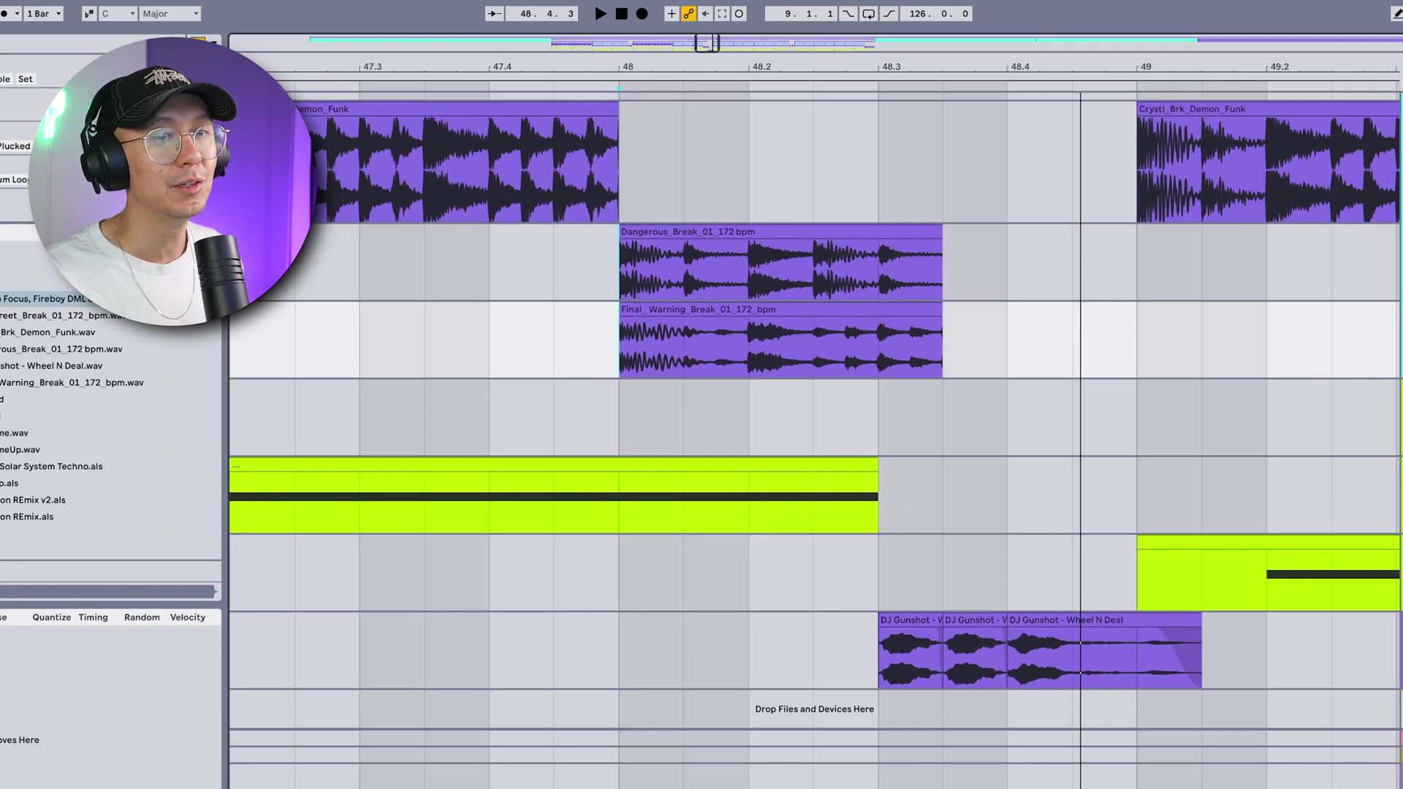
{"action": "left_click", "coordinate": [921, 650]}
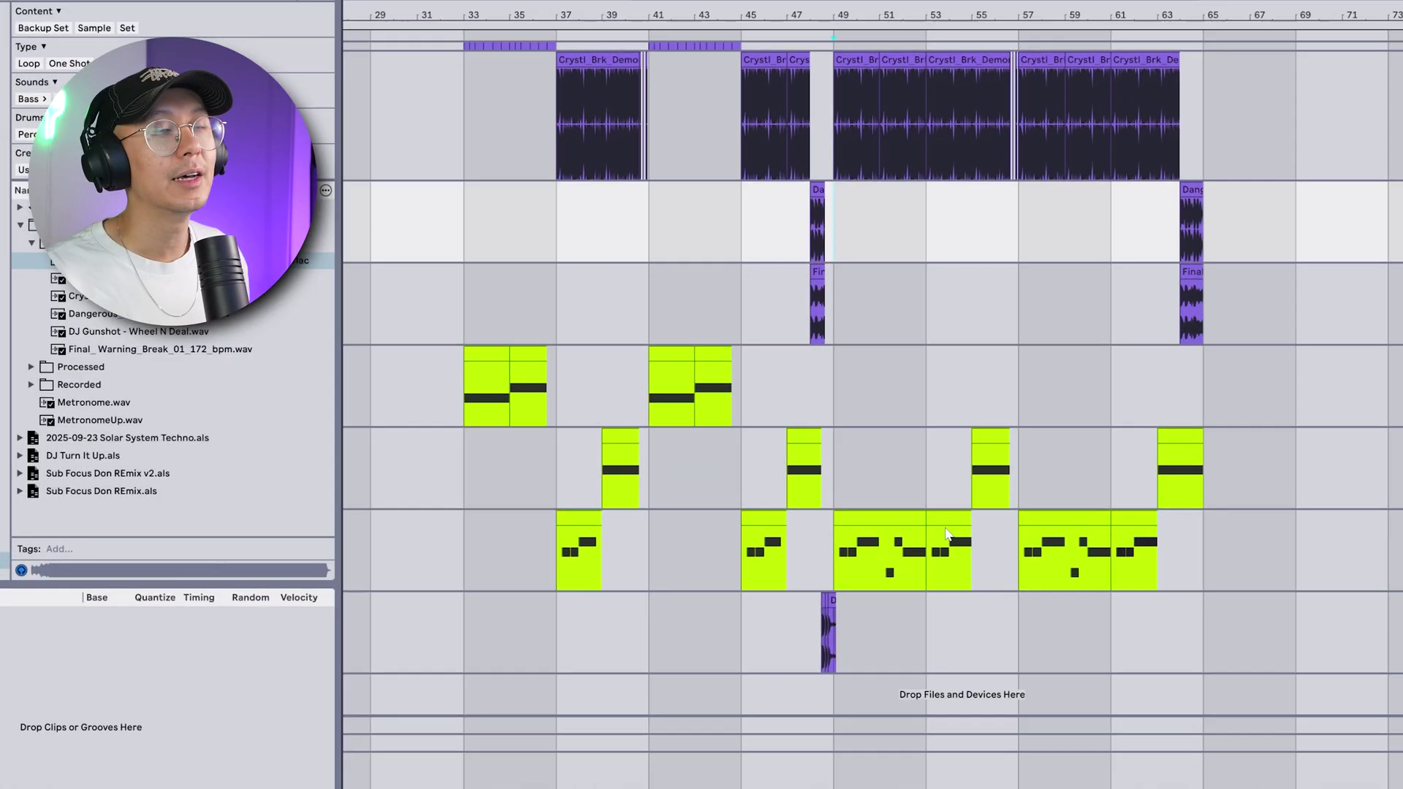
Examine how the Crystl Brk Demon Funk breaks and the bass clips continue from bar 45 towards bar 65
{"action": "scroll", "coordinate": [898, 504], "scroll_direction": "up", "scroll_amount": 3}
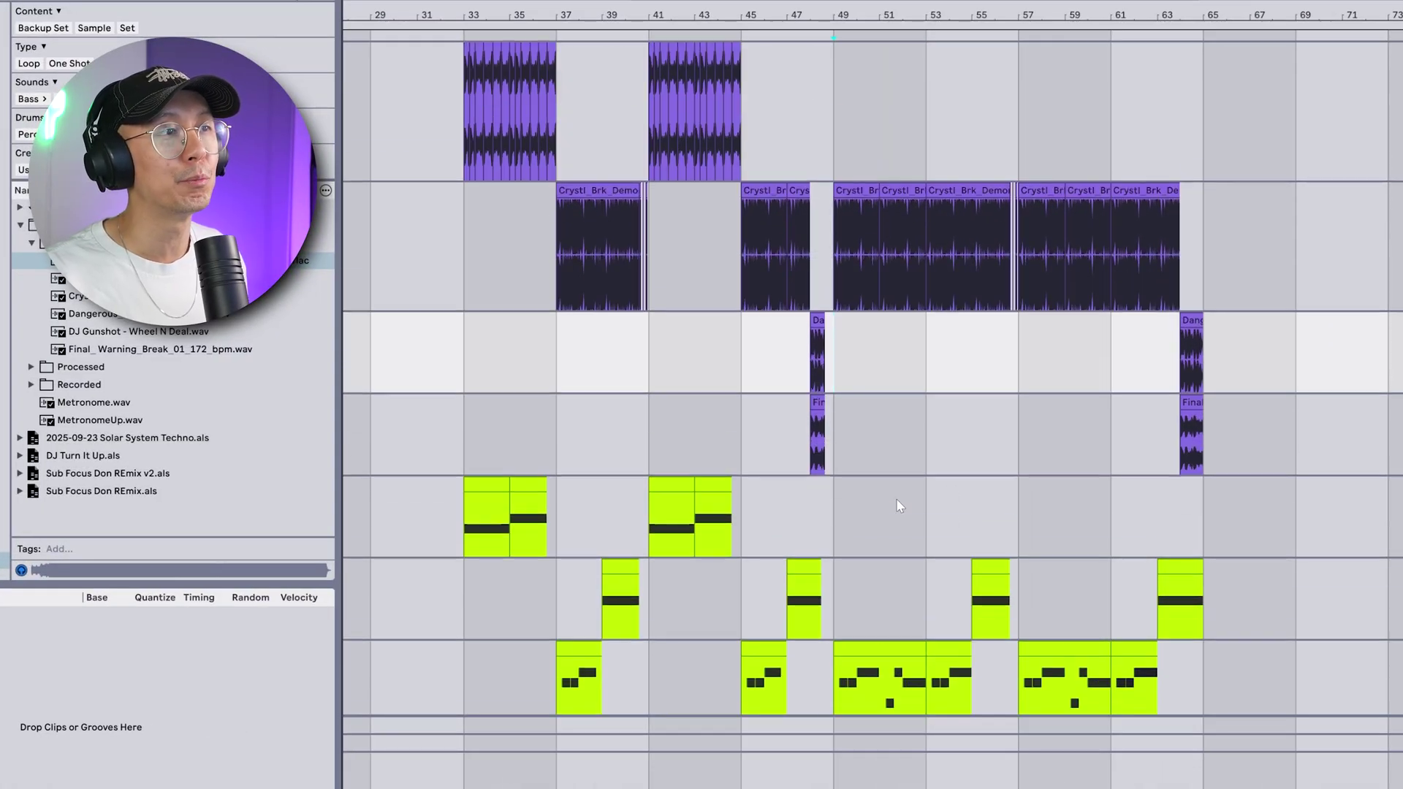
{"action": "scroll", "coordinate": [868, 441], "scroll_direction": "up", "scroll_amount": 3}
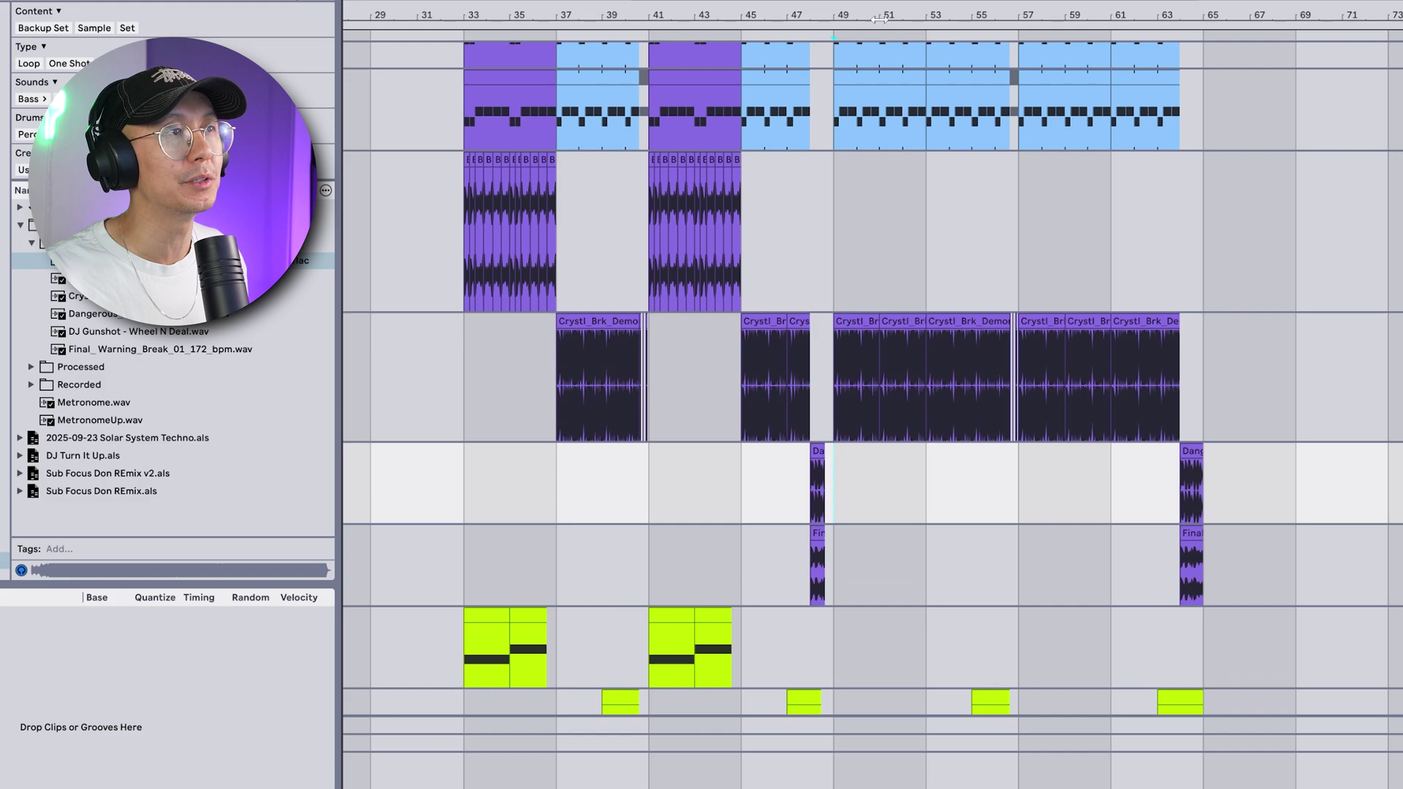
{"action": "scroll", "coordinate": [731, 370], "scroll_direction": "up", "scroll_amount": 3}
{"action": "left_click", "coordinate": [673, 357]}
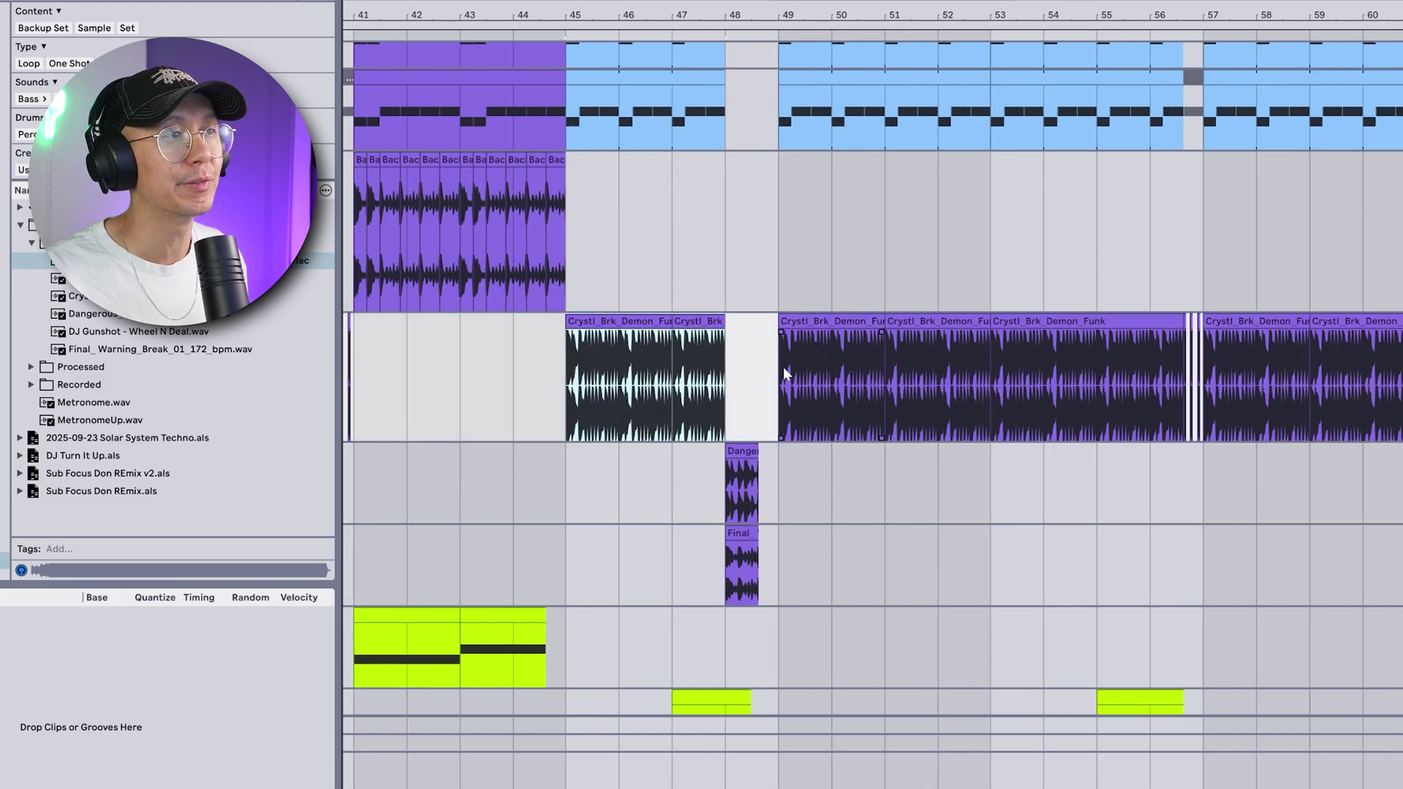
{"action": "left_click", "coordinate": [784, 367]}
{"action": "scroll", "coordinate": [1087, 555], "scroll_direction": "down", "scroll_amount": 3}
{"action": "scroll", "coordinate": [1086, 556], "scroll_direction": "down", "scroll_amount": 2}
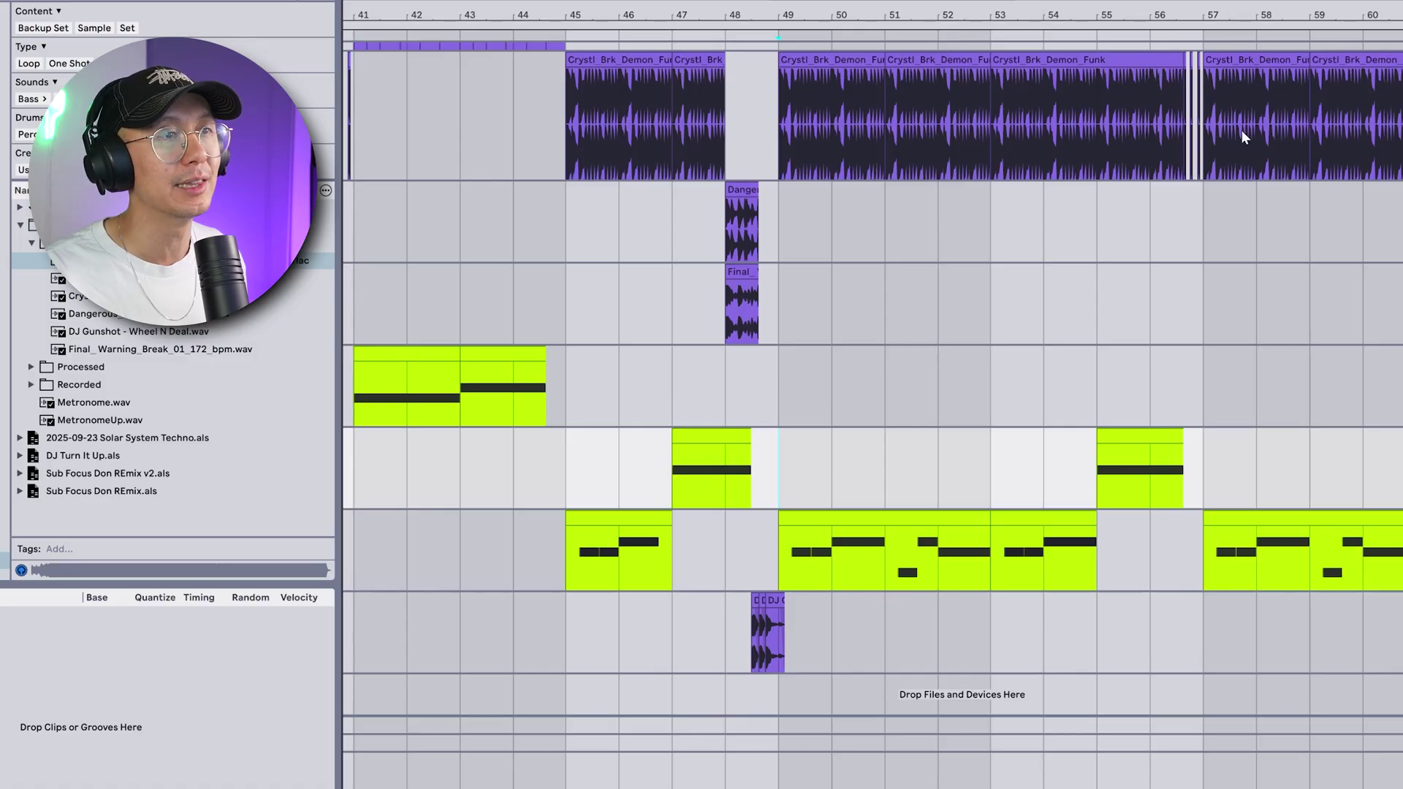
{"action": "scroll", "coordinate": [1085, 629], "scroll_direction": "up", "scroll_amount": 6}
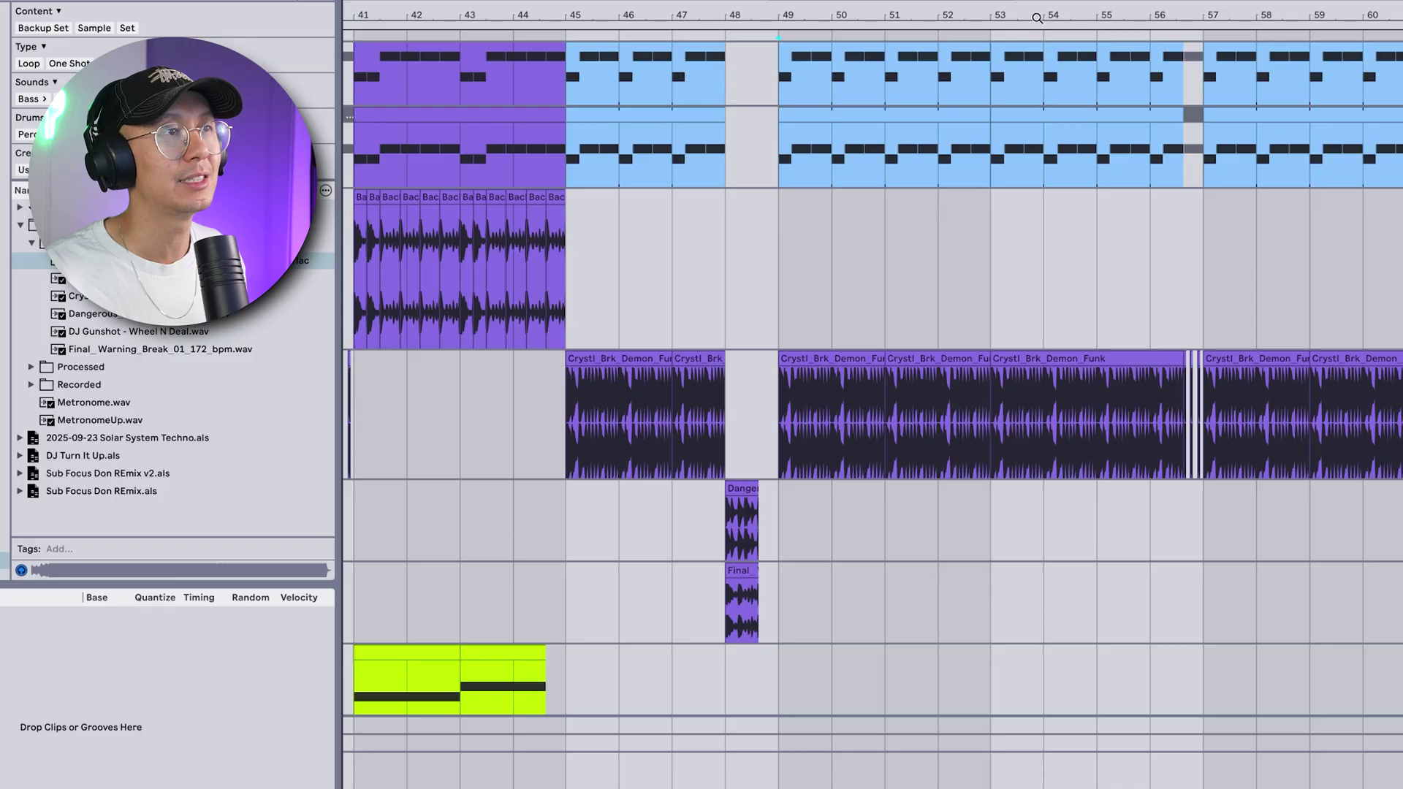
{"action": "key", "text": "minus"}
{"action": "scroll", "coordinate": [1209, 589], "scroll_direction": "down", "scroll_amount": 3}
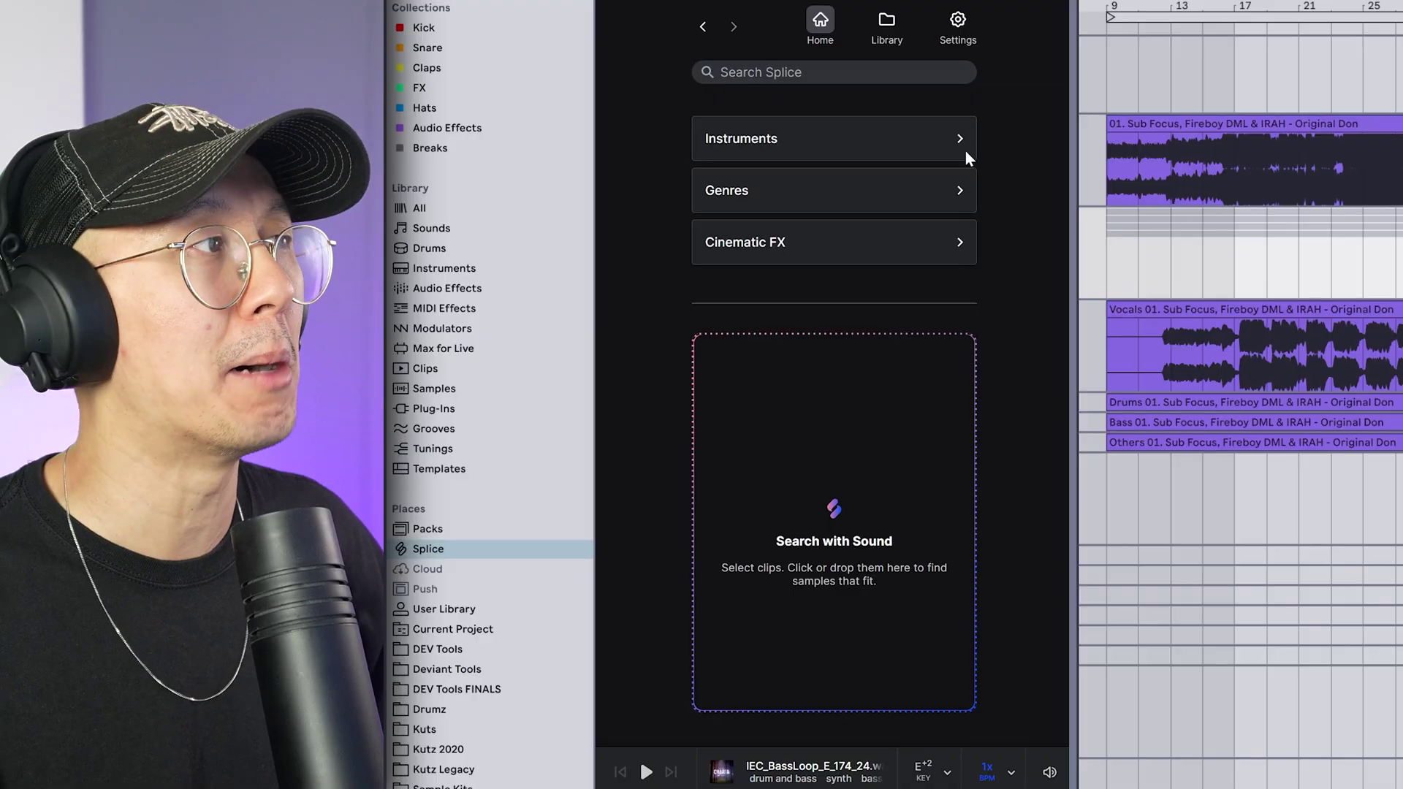
Browse the kick samples in Splice's instrument categories and return to the Splice home page
{"action": "left_click", "coordinate": [734, 146]}
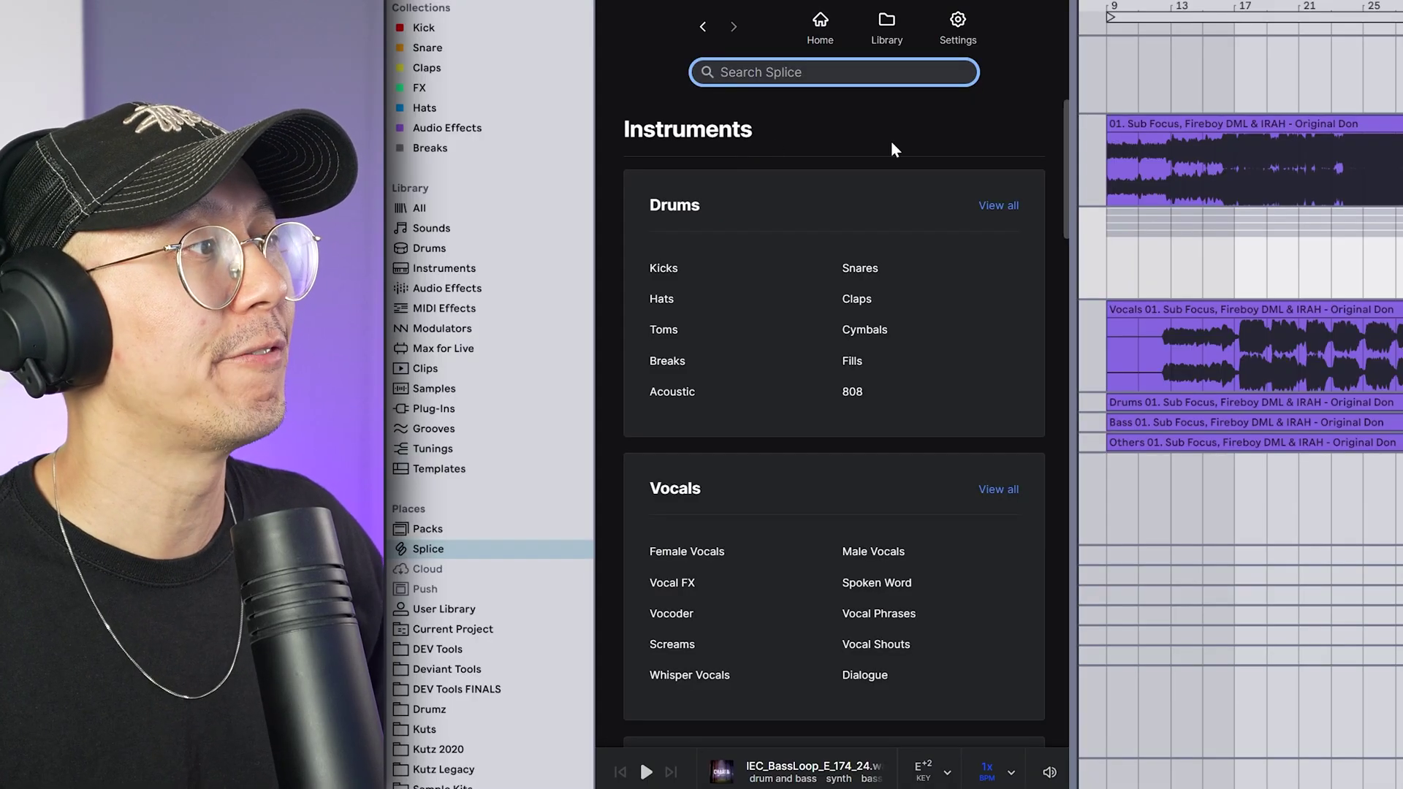
{"action": "left_click", "coordinate": [665, 269]}
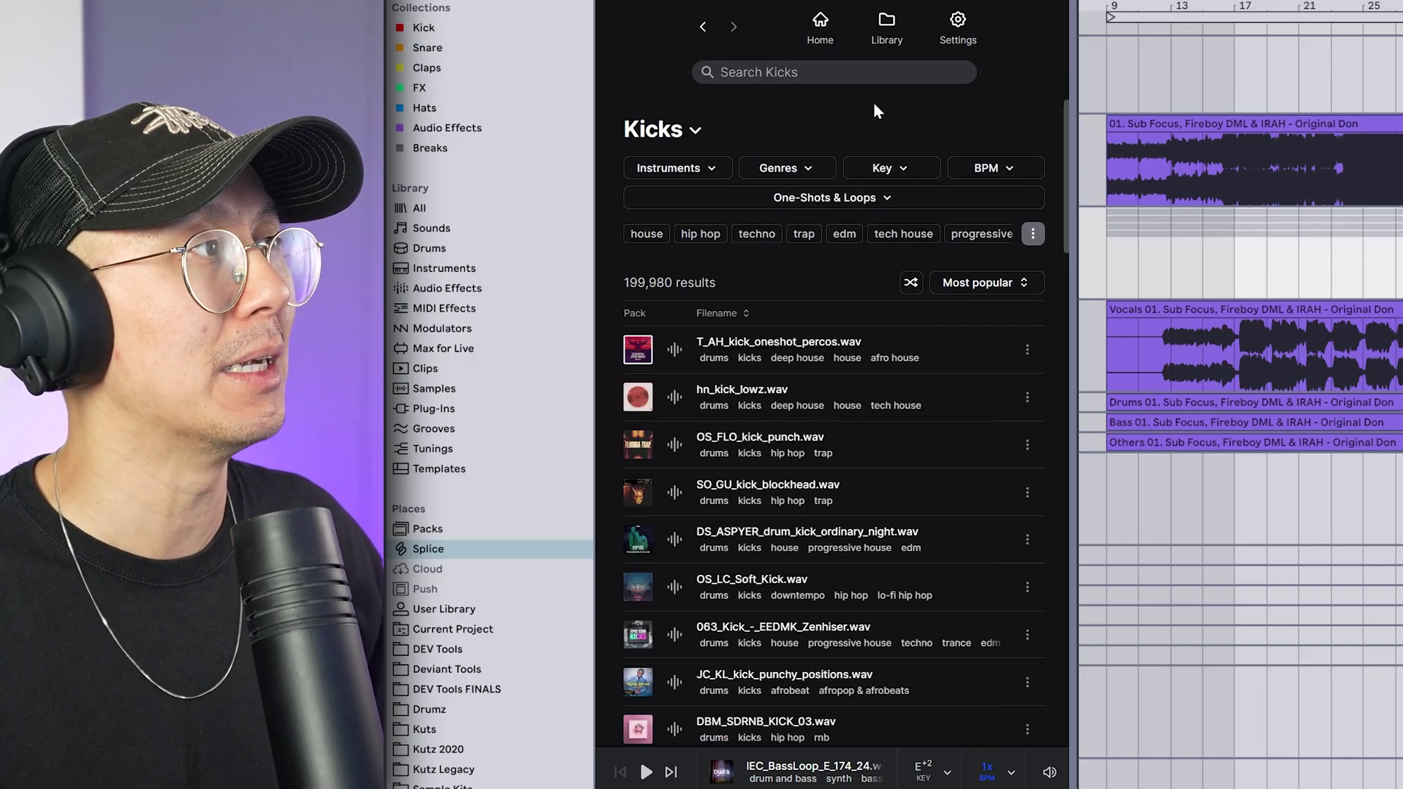
{"action": "left_click", "coordinate": [703, 28]}
{"action": "left_click", "coordinate": [820, 22]}
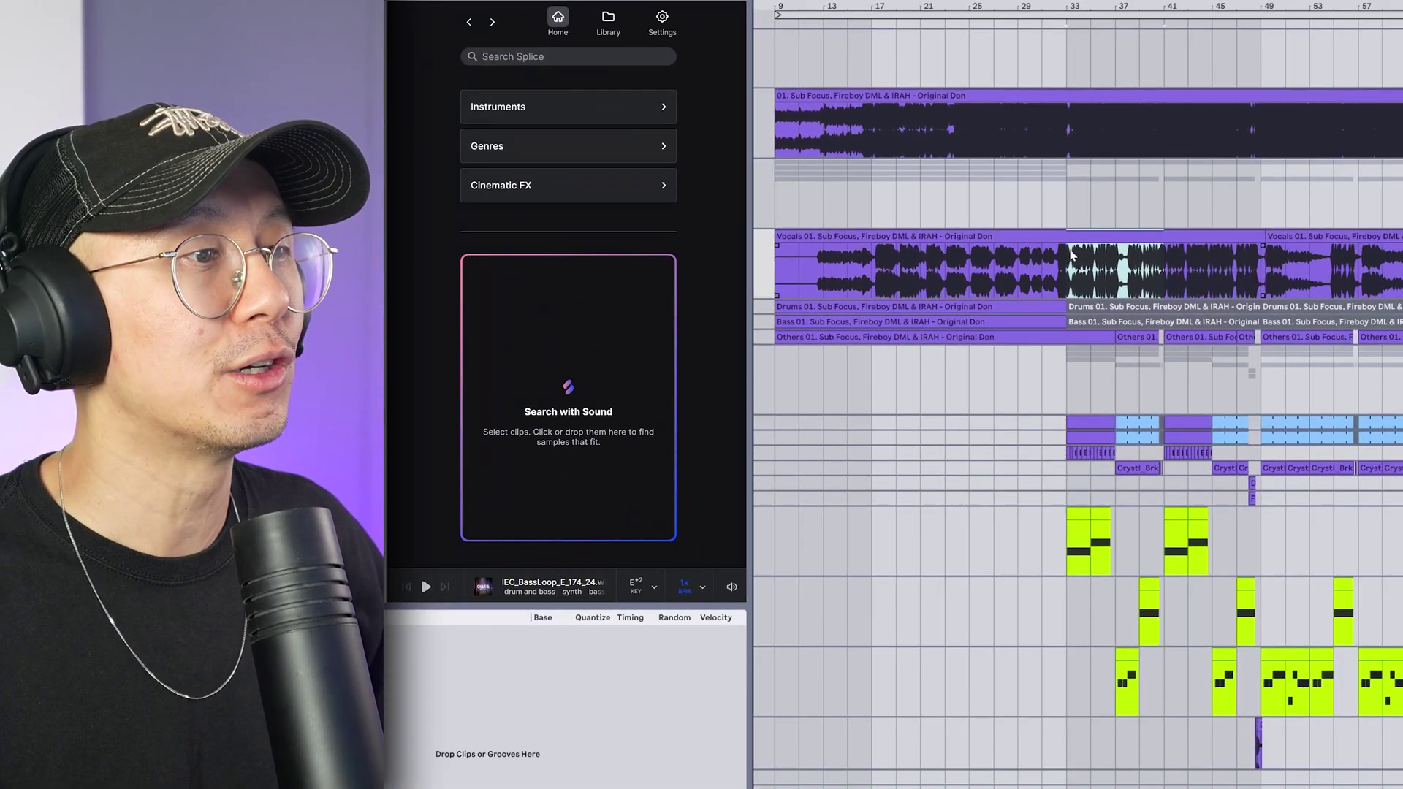
Search Splice with bars 33 to 49 of the arrangement as the sound reference and audition the first three matches
{"action": "left_click_drag", "start_coordinate": [1072, 254], "coordinate": [1263, 730]}
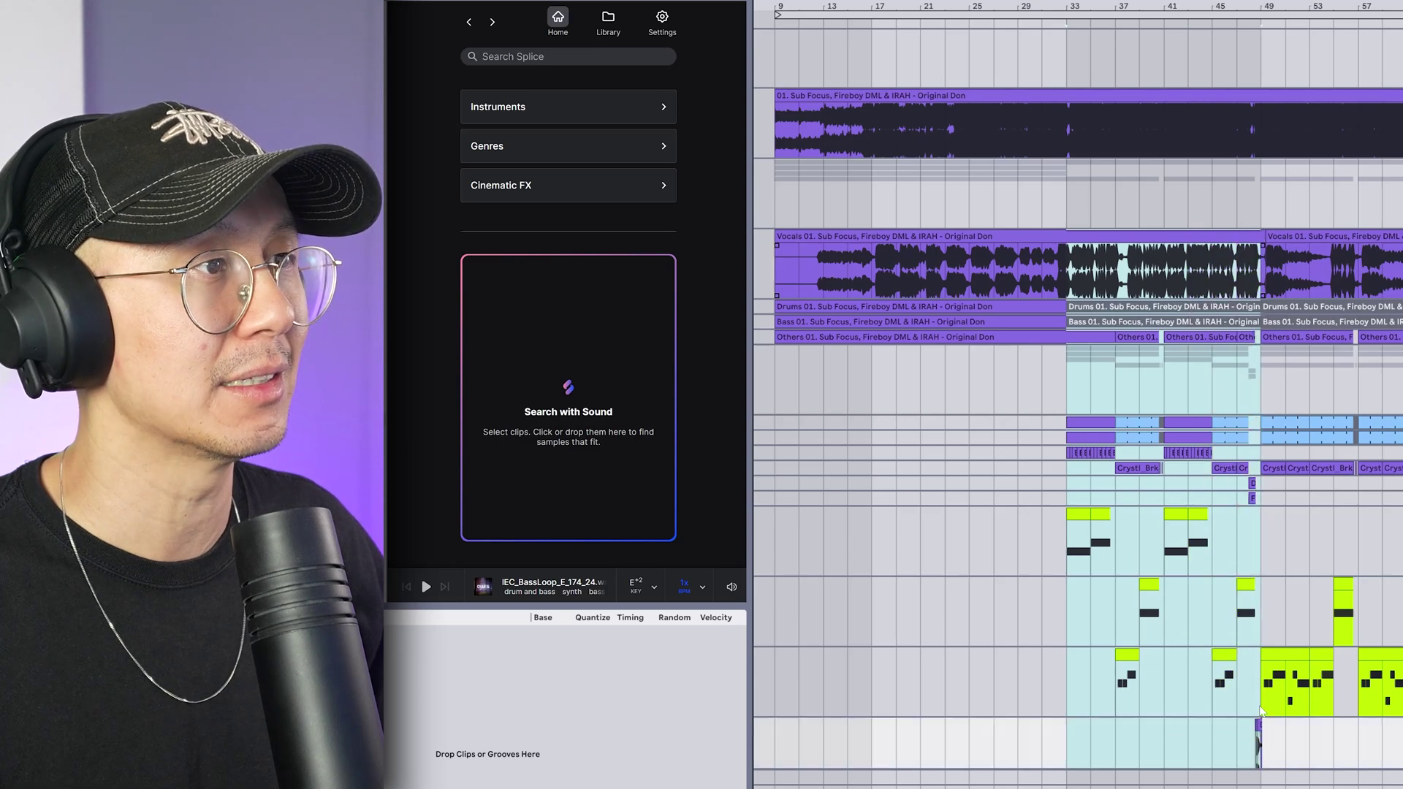
{"action": "left_click_drag", "start_coordinate": [1095, 234], "coordinate": [542, 354]}
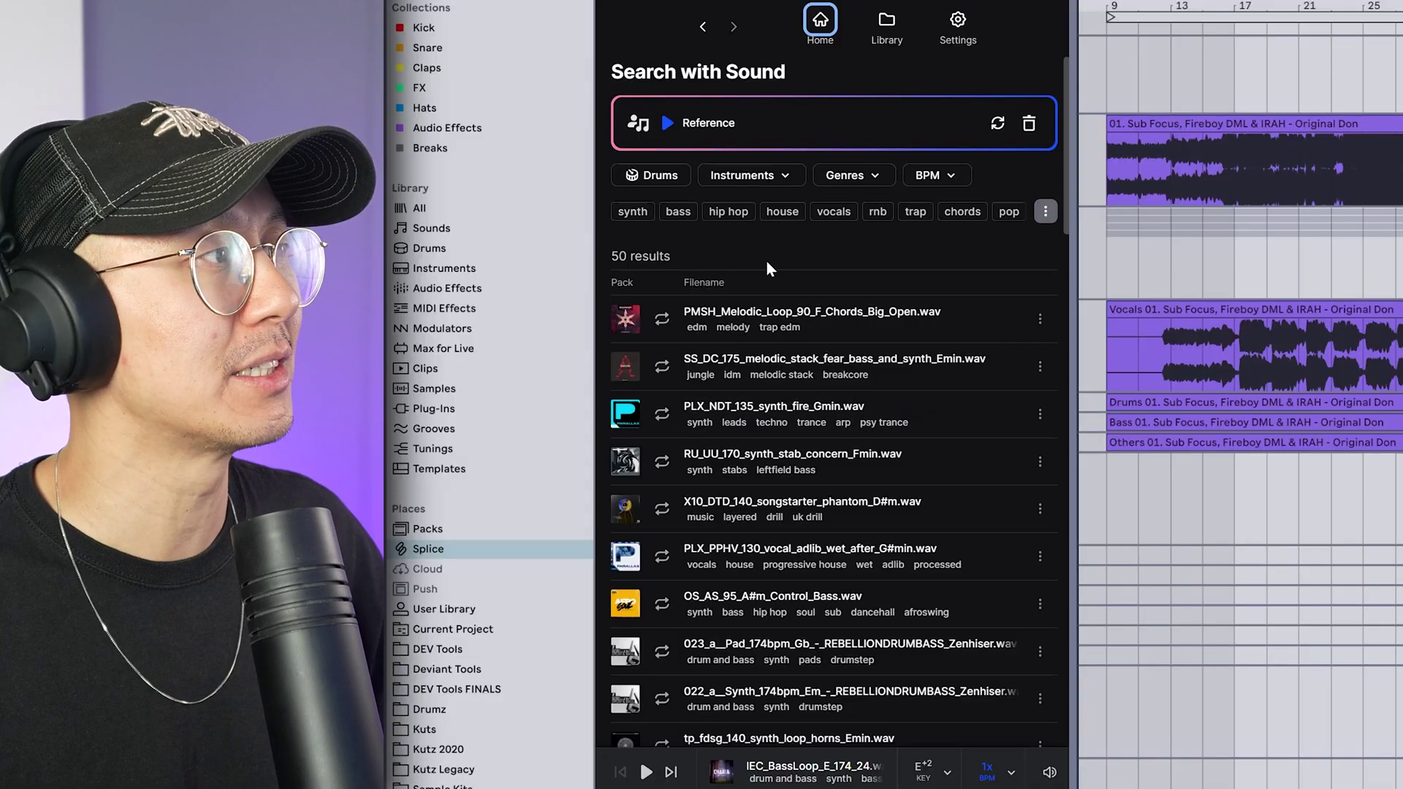
{"action": "left_click", "coordinate": [662, 319]}
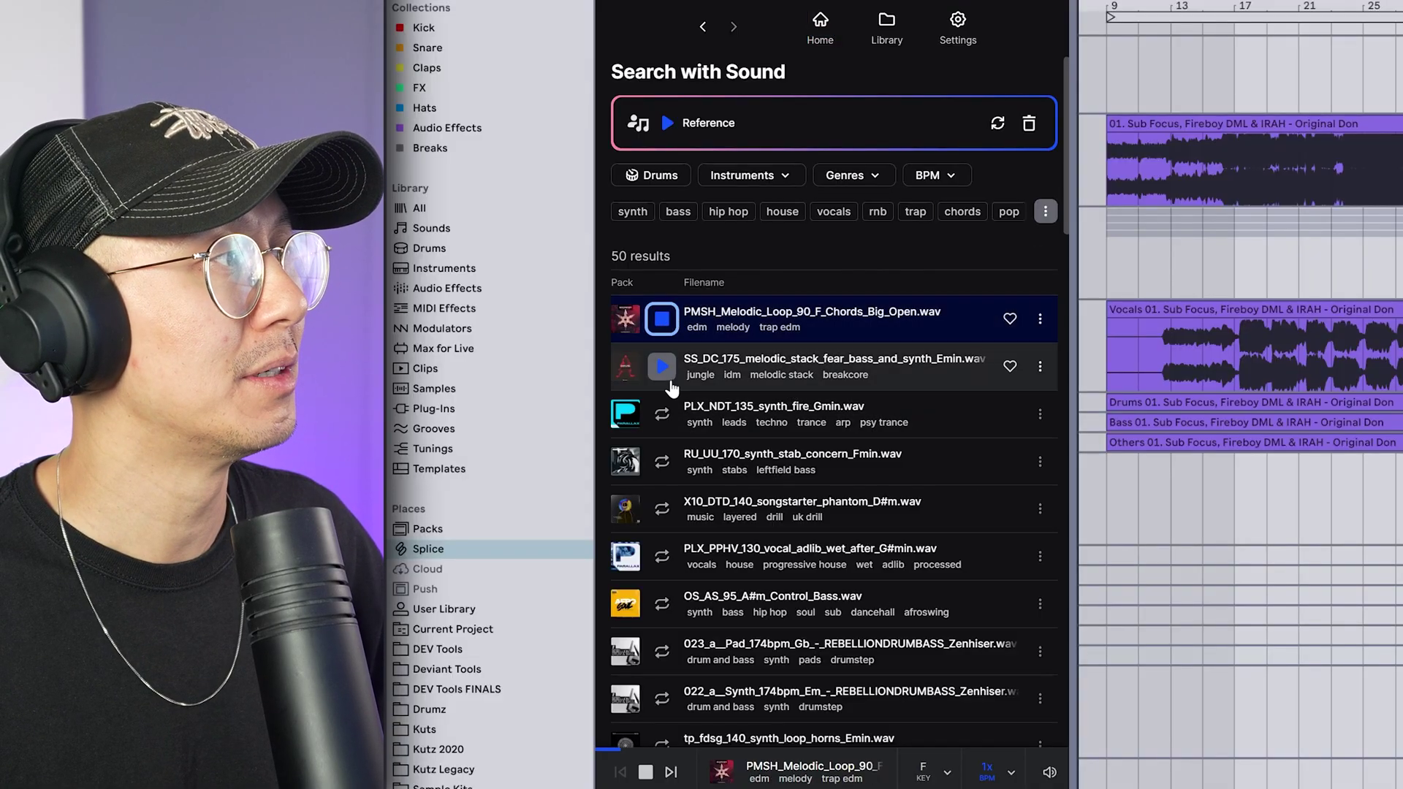
{"action": "left_click", "coordinate": [663, 367]}
{"action": "left_click", "coordinate": [662, 415]}
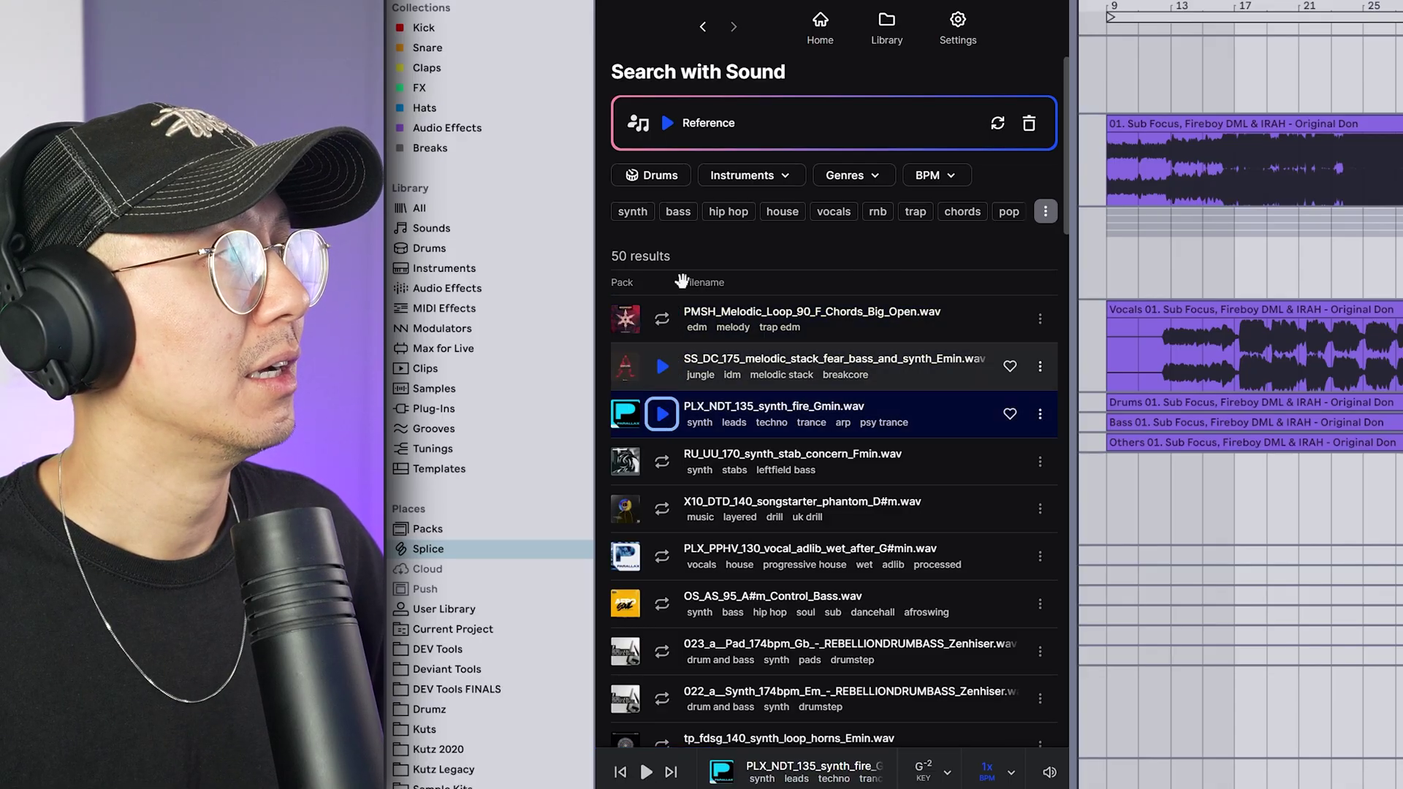
Filter the sound matches to synth and audition RU_IZ_122_synth_string_harmonics_Emin.wav
{"action": "left_click", "coordinate": [632, 212]}
{"action": "scroll", "coordinate": [731, 329], "scroll_direction": "down", "scroll_amount": 5}
{"action": "left_click", "coordinate": [662, 354]}
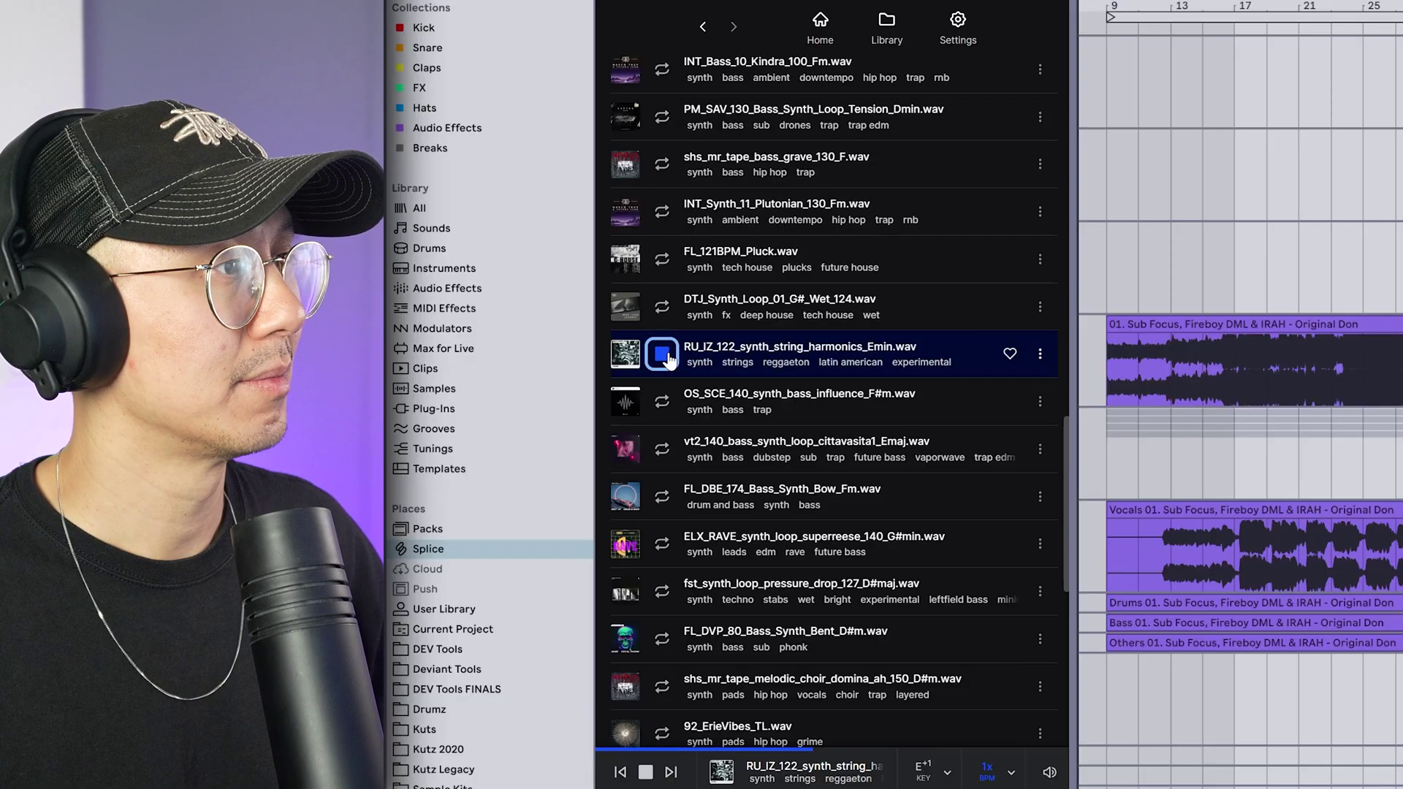
{"action": "left_click", "coordinate": [668, 358]}
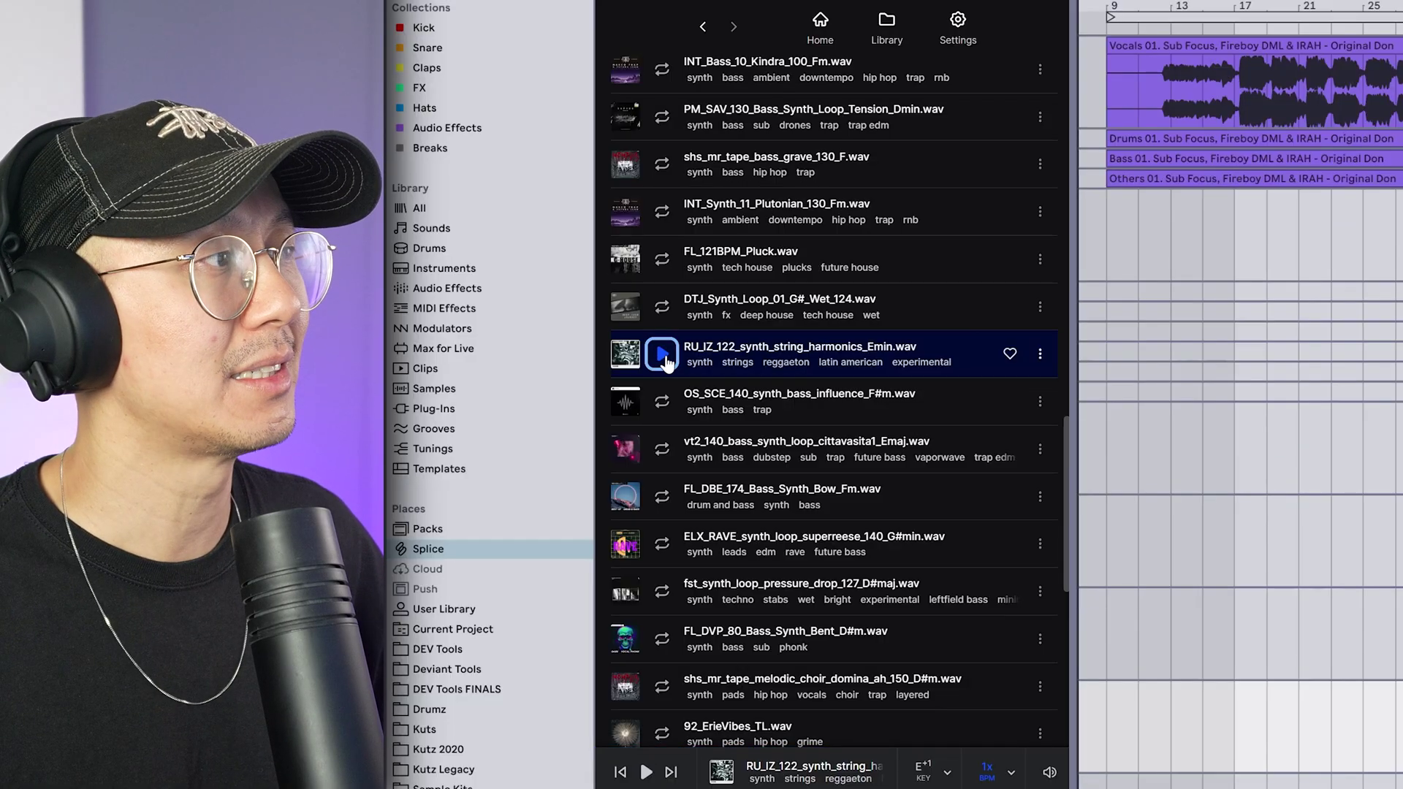
Place the RU_IZ_122 synth string harmonics sample at bar 33 on its own track below the gunshot track and play it
{"action": "left_click_drag", "start_coordinate": [630, 354], "coordinate": [1402, 784]}
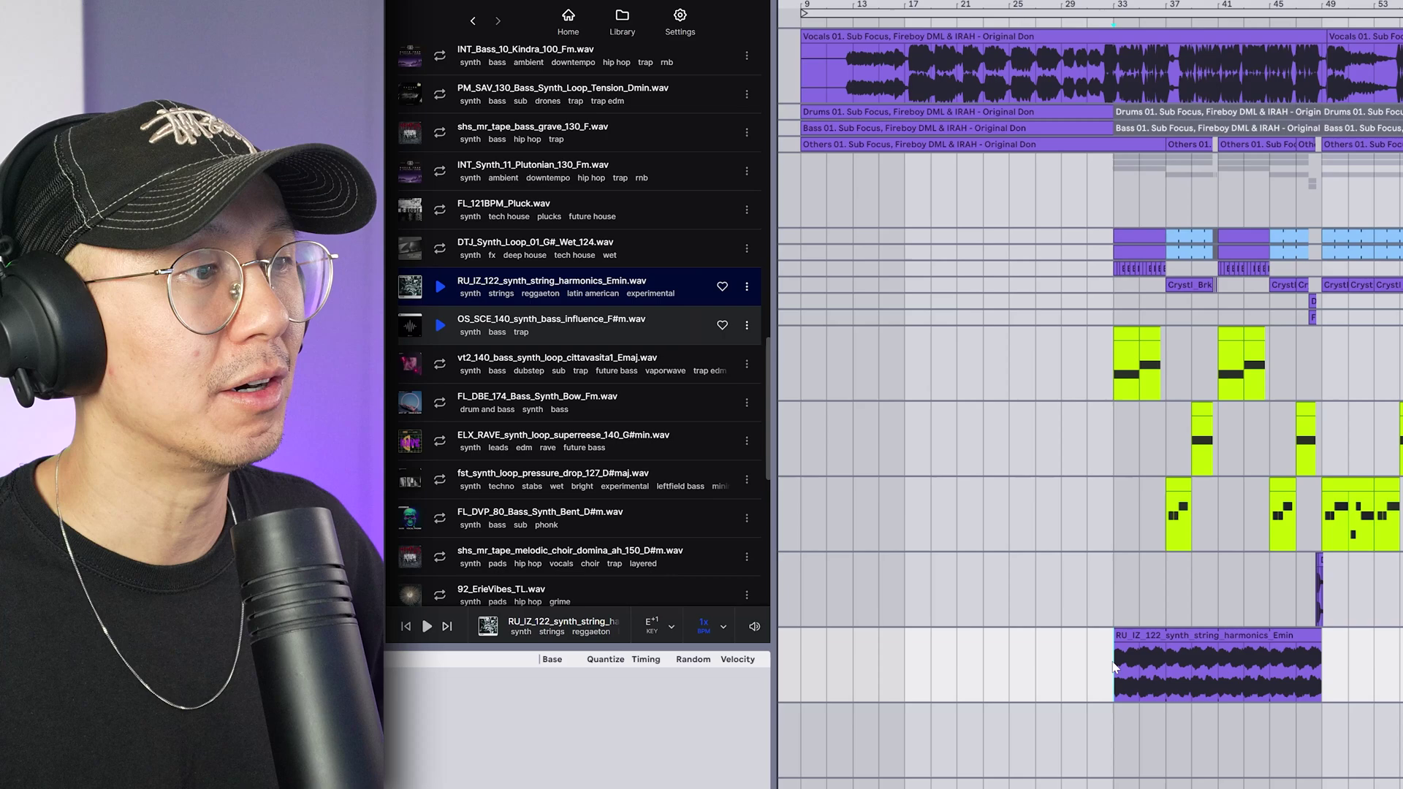
{"action": "key", "text": "space"}
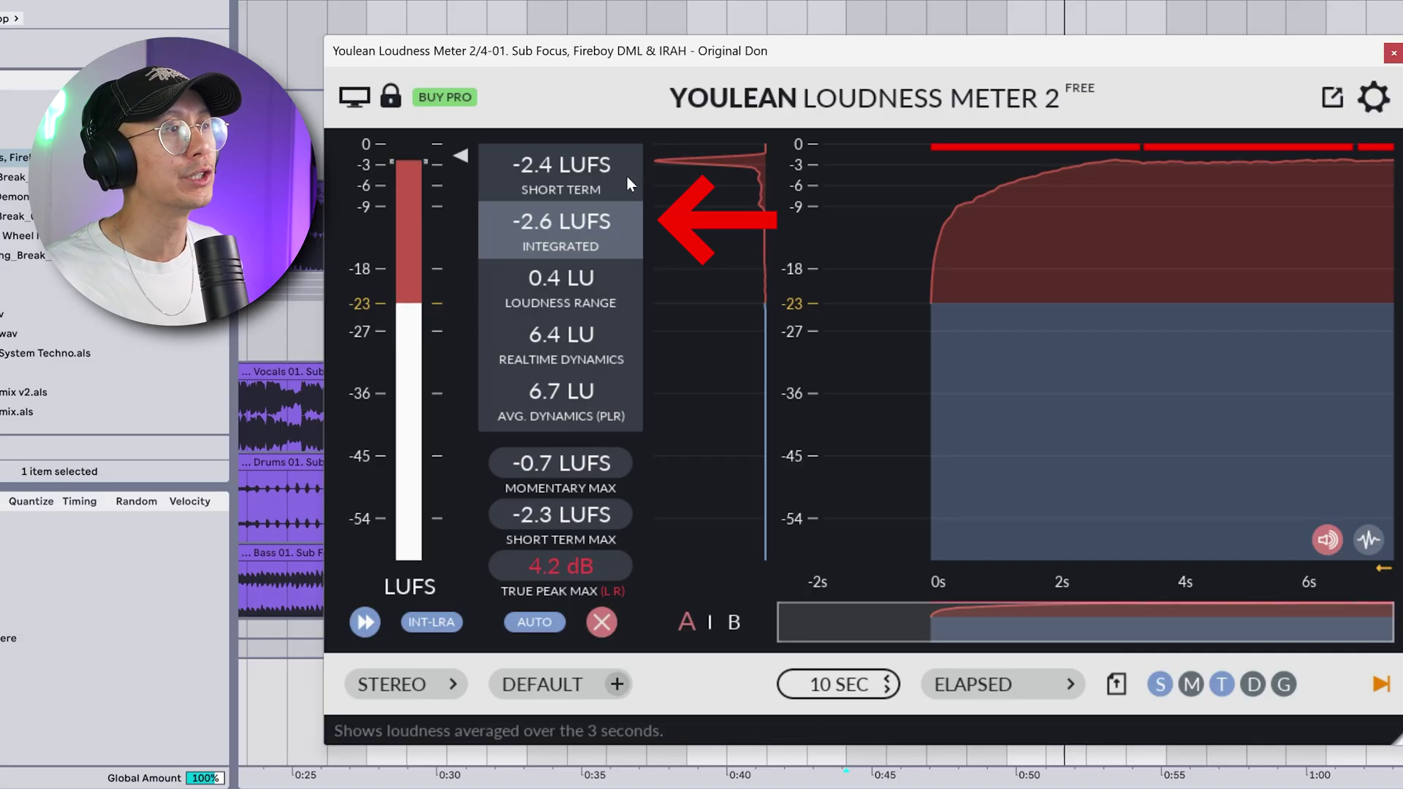
Open the Pro-C 2 compressor on the Main track and examine its ratio, threshold, attack and release settings
{"action": "mouse_move", "coordinate": [480, 232]}
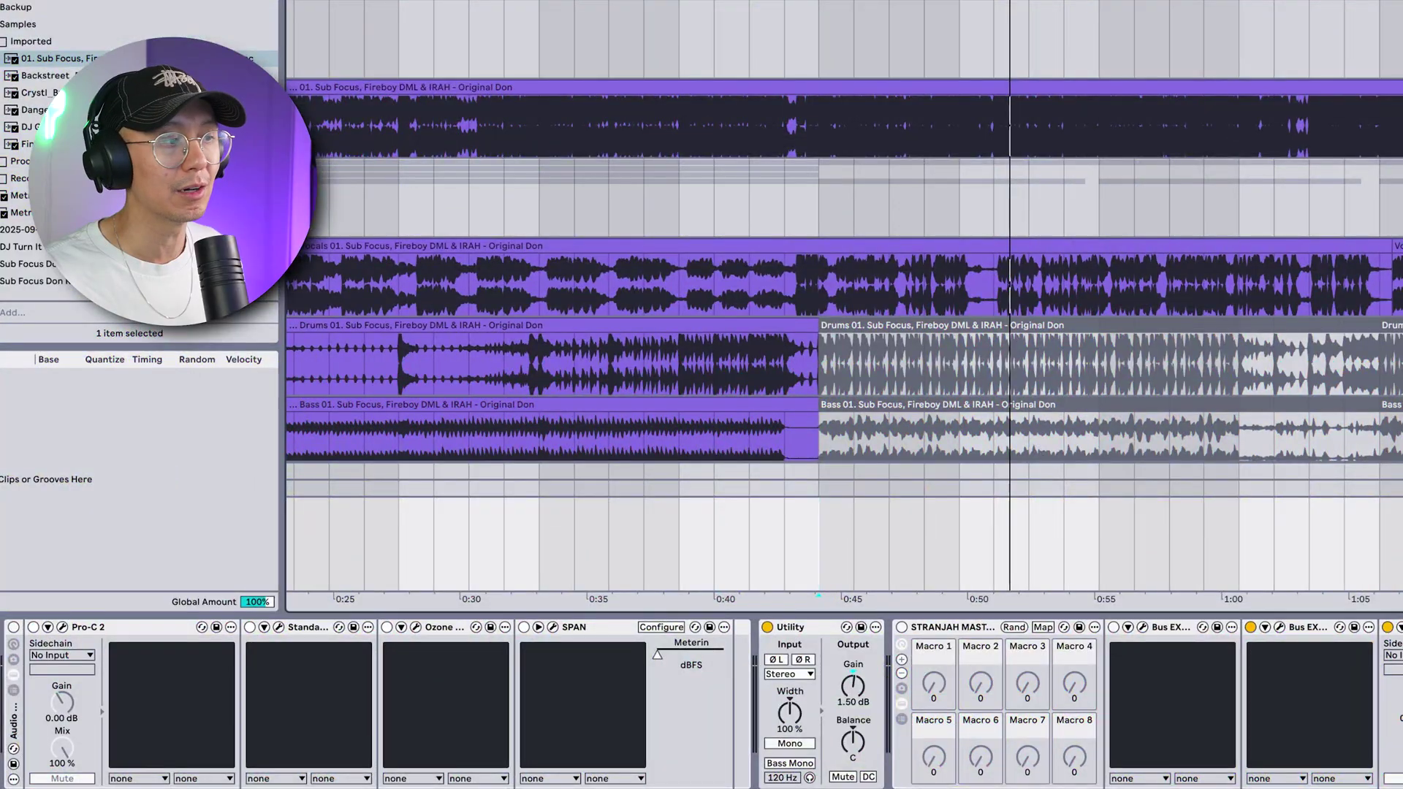
{"action": "scroll", "coordinate": [844, 256], "scroll_direction": "down", "scroll_amount": 3}
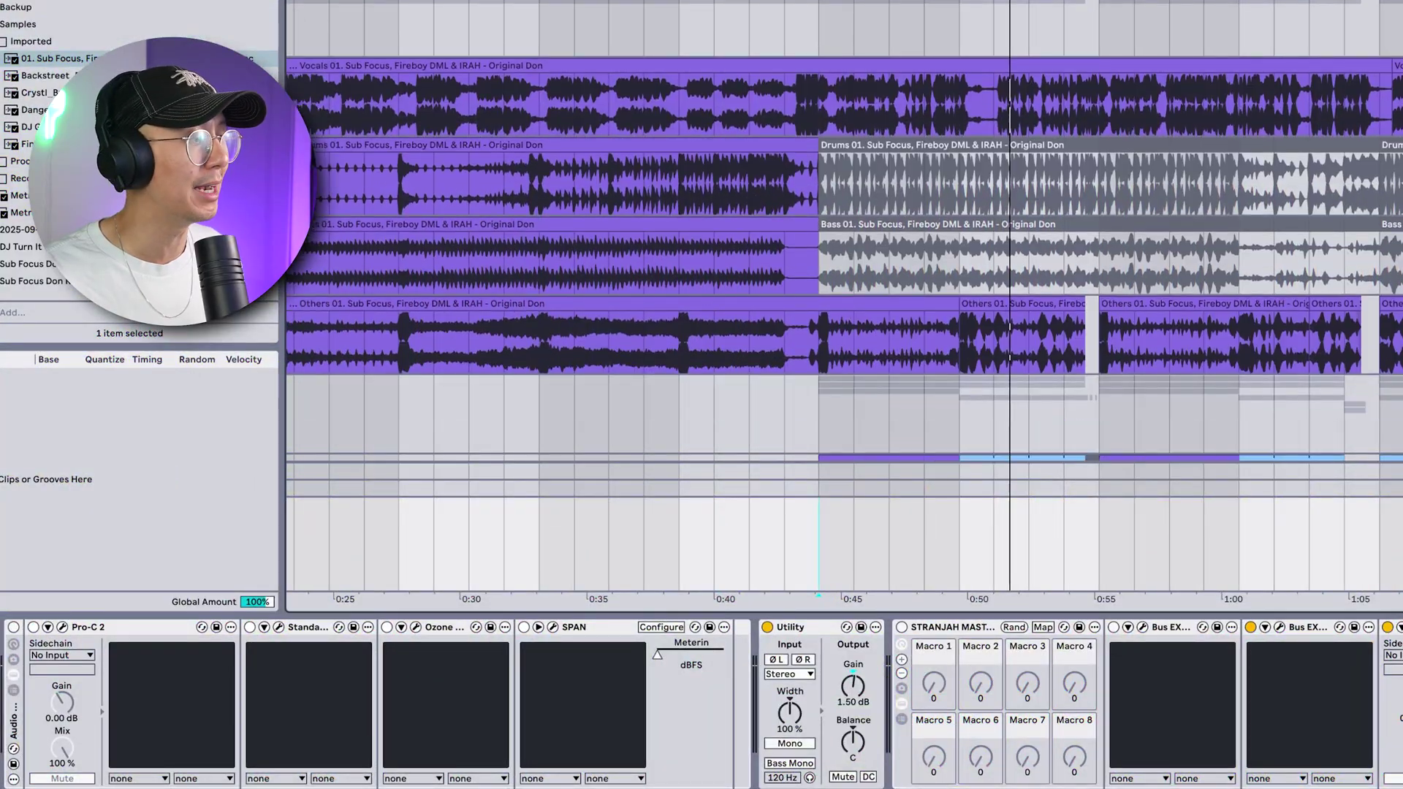
{"action": "left_click", "coordinate": [54, 622]}
{"action": "left_click", "coordinate": [62, 627]}
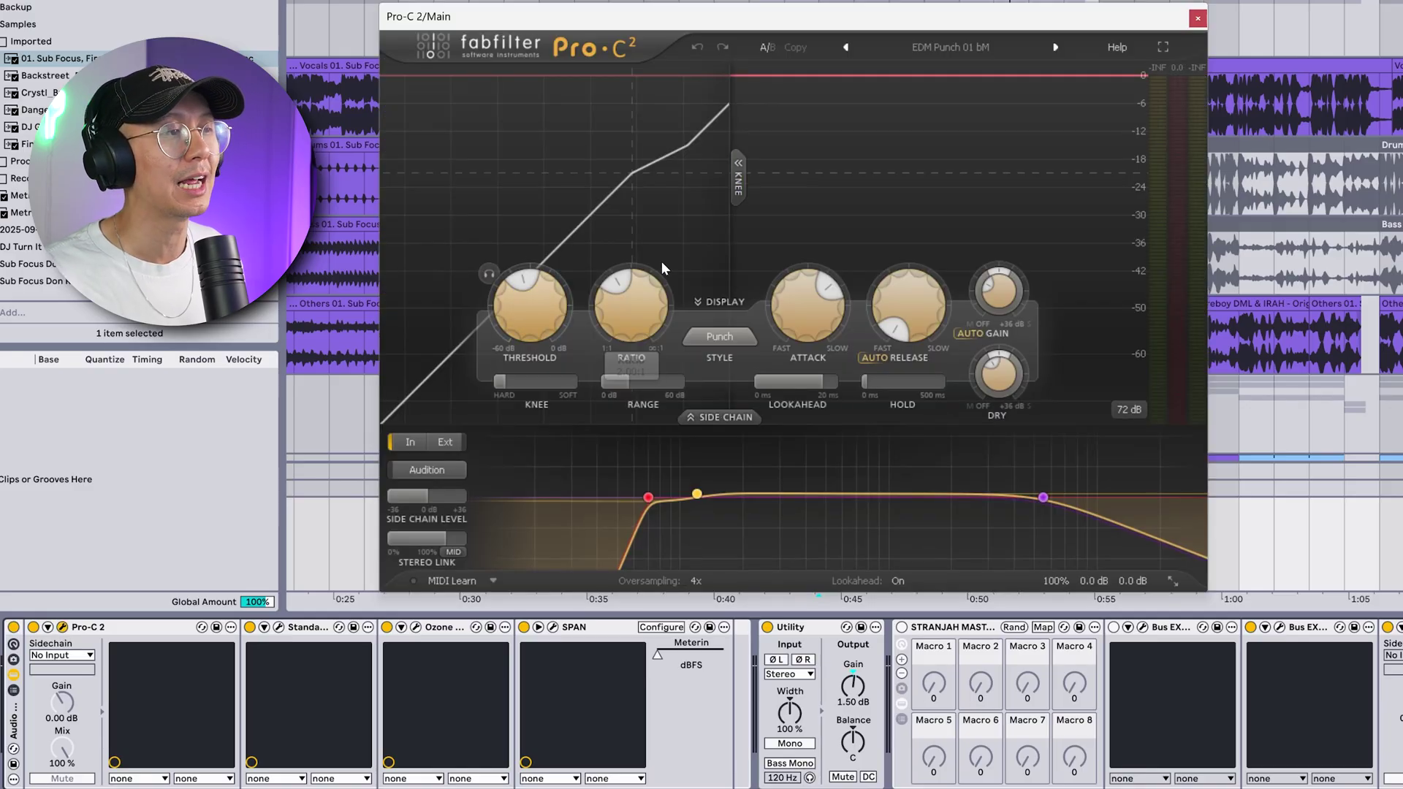
{"action": "mouse_move", "coordinate": [621, 304]}
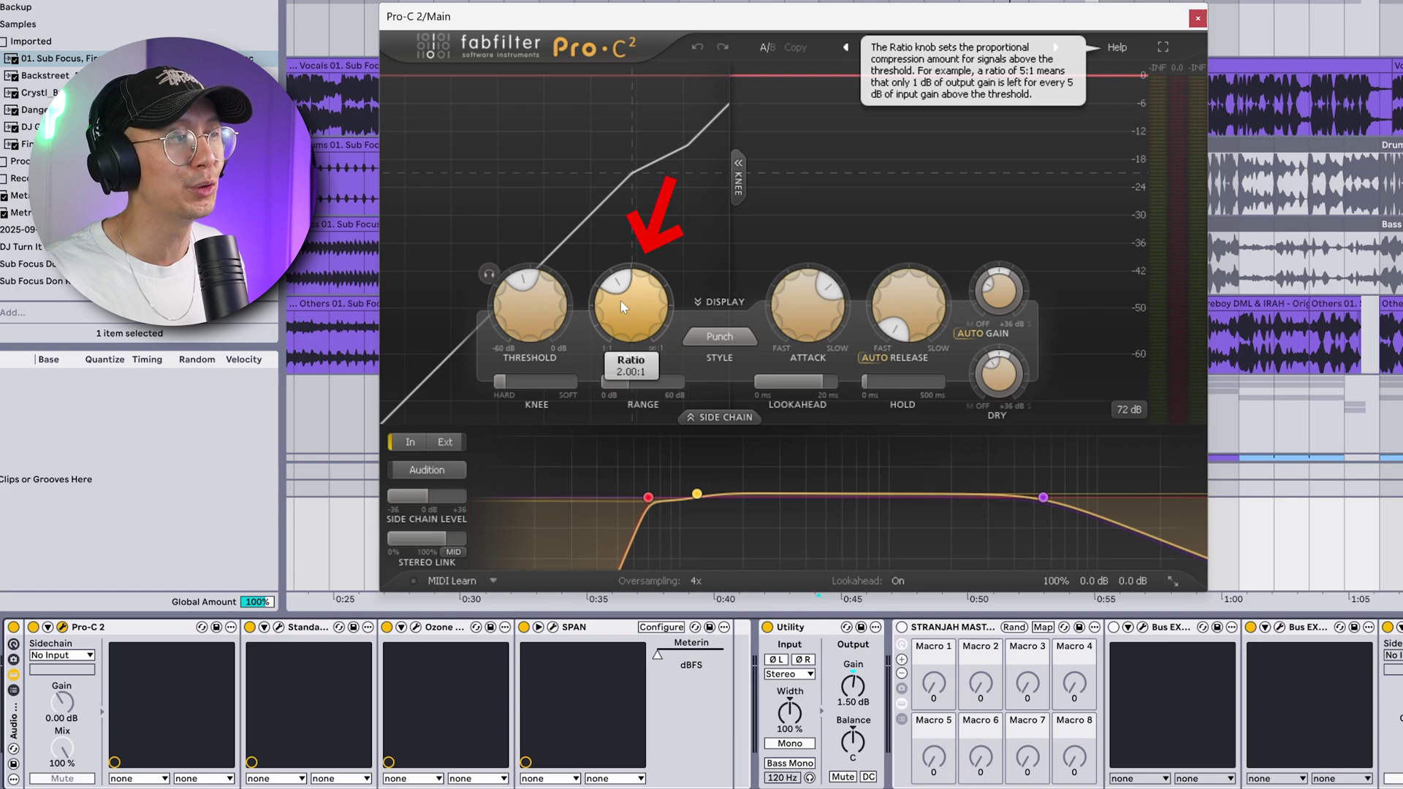
{"action": "mouse_move", "coordinate": [531, 307]}
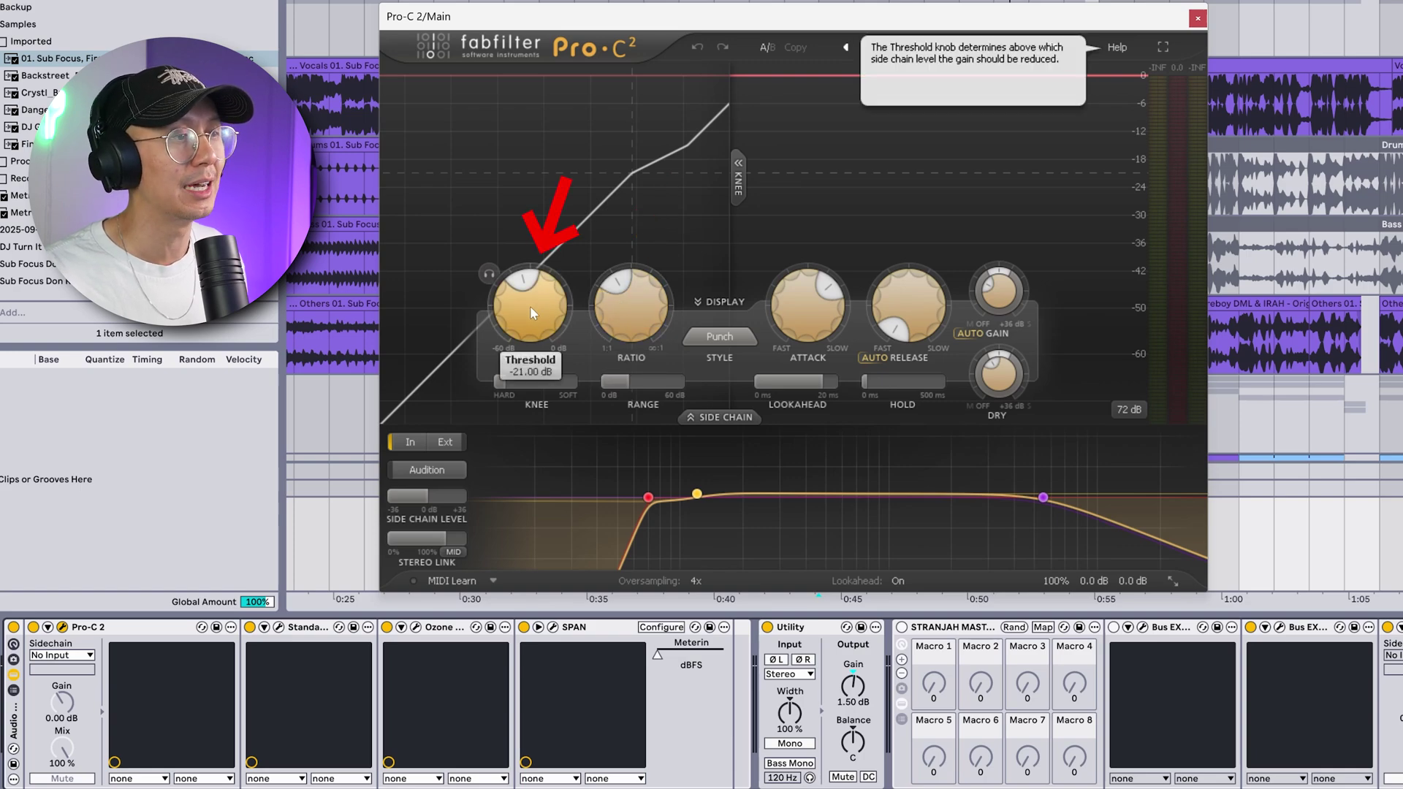
{"action": "mouse_move", "coordinate": [824, 304]}
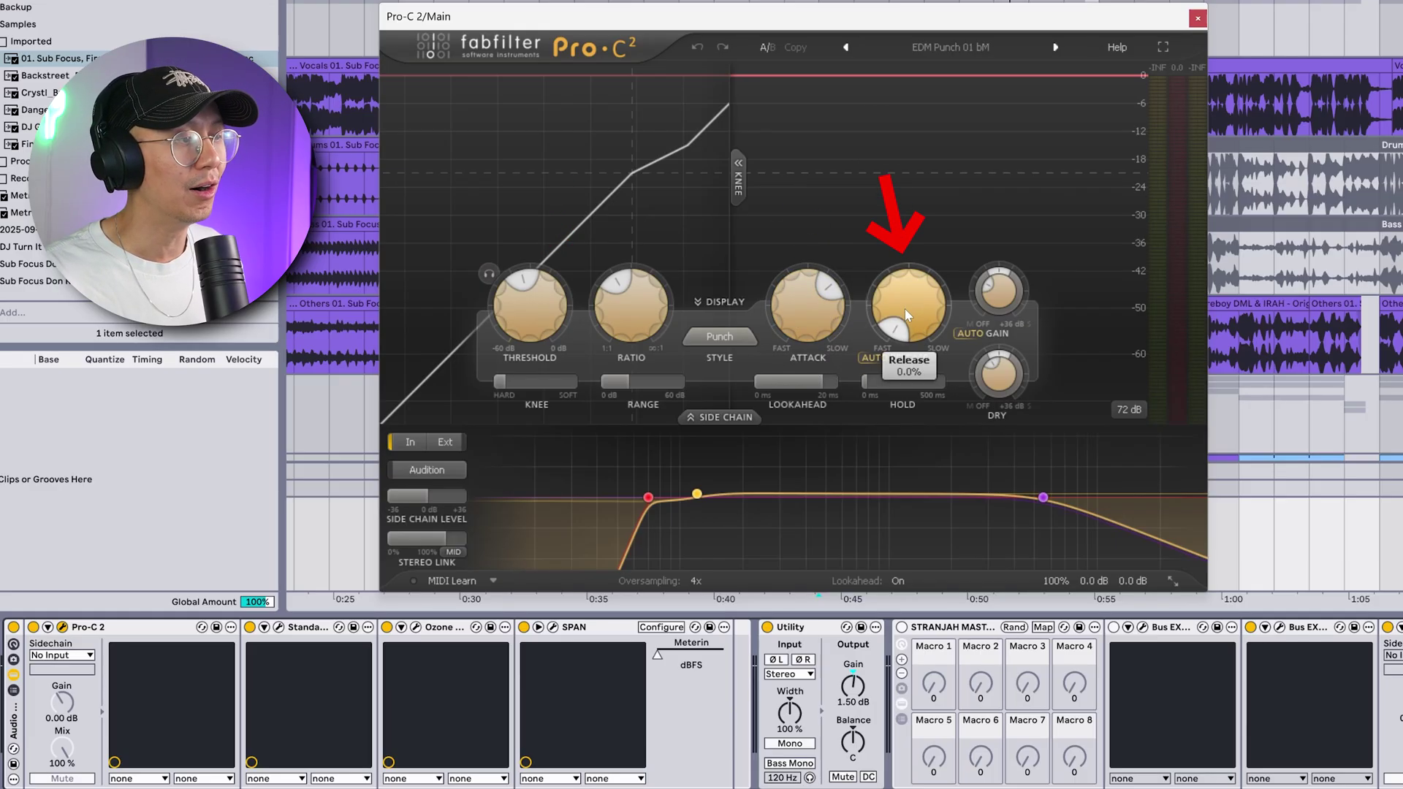
Load the EDM Punch 01 bM mastering preset in the Main track's Pro-C 2 compressor and close the plug-in window
{"action": "left_click", "coordinate": [947, 48]}
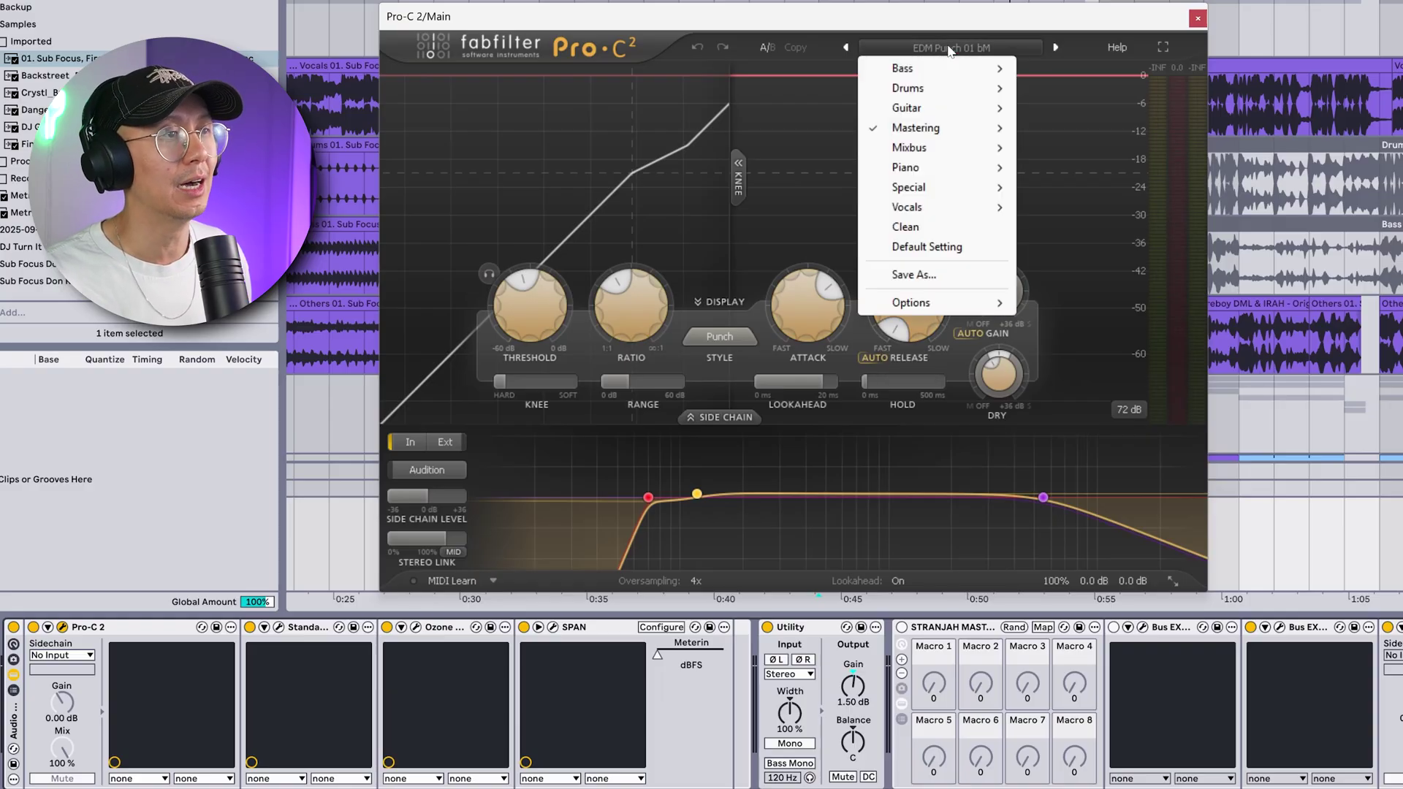
{"action": "mouse_move", "coordinate": [916, 127]}
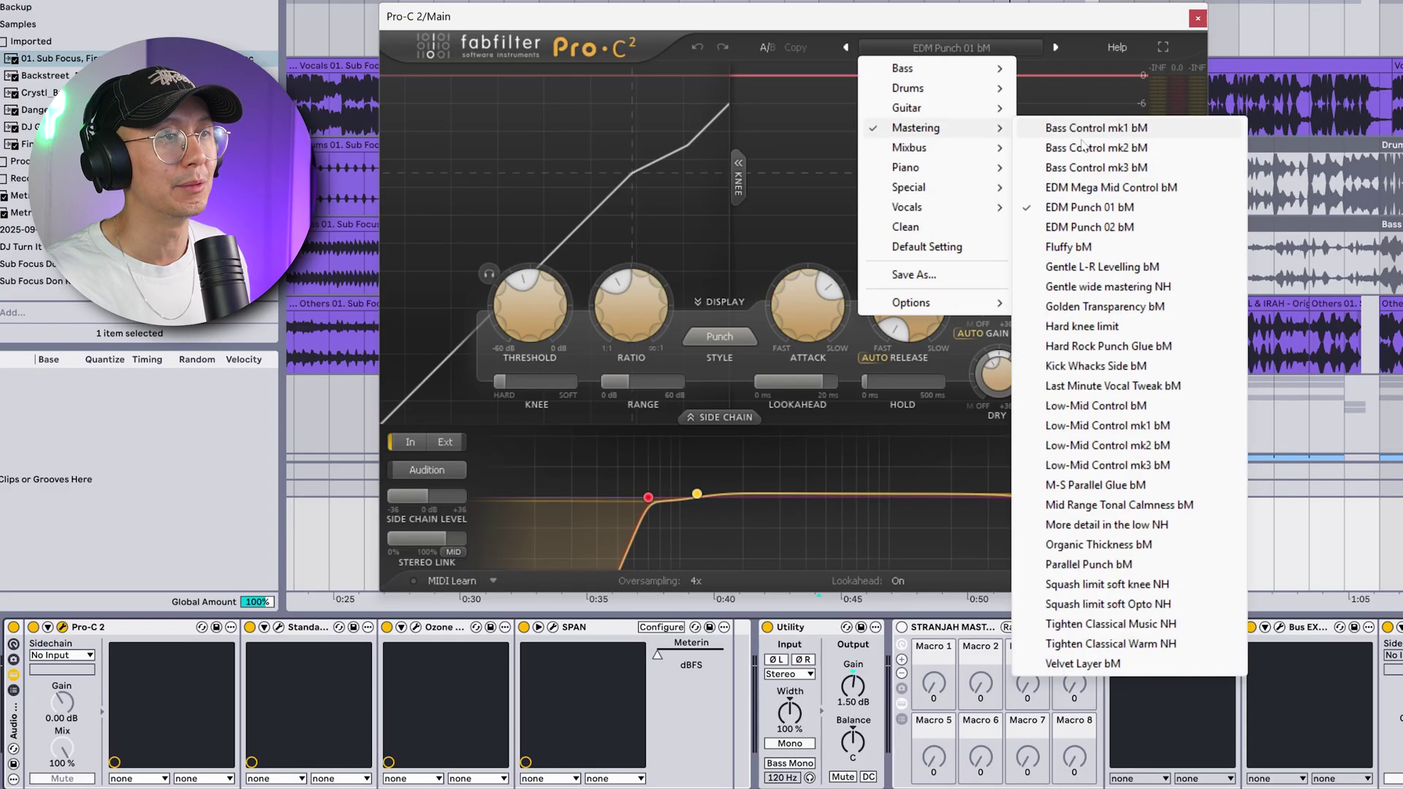
{"action": "left_click", "coordinate": [1111, 205]}
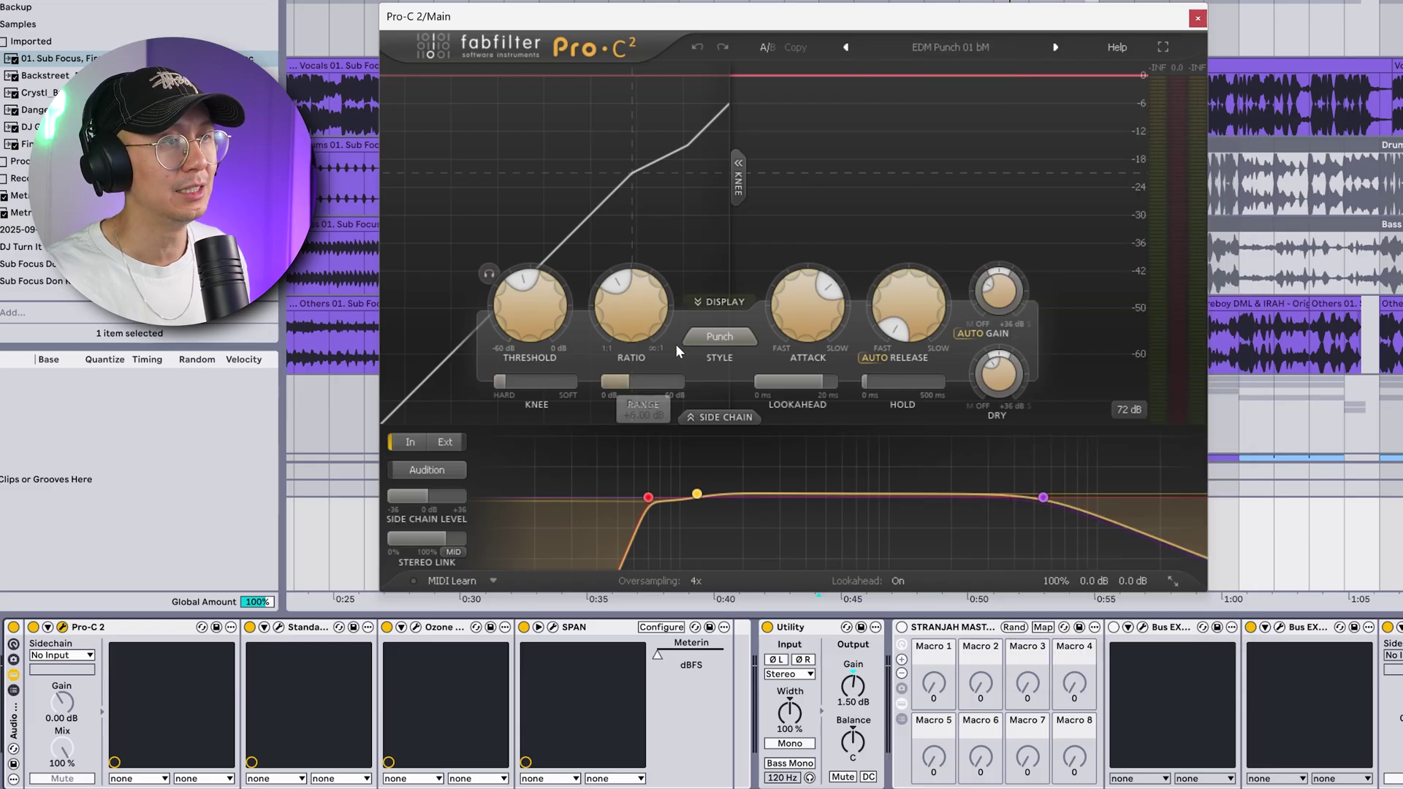
{"action": "left_click", "coordinate": [1197, 19]}
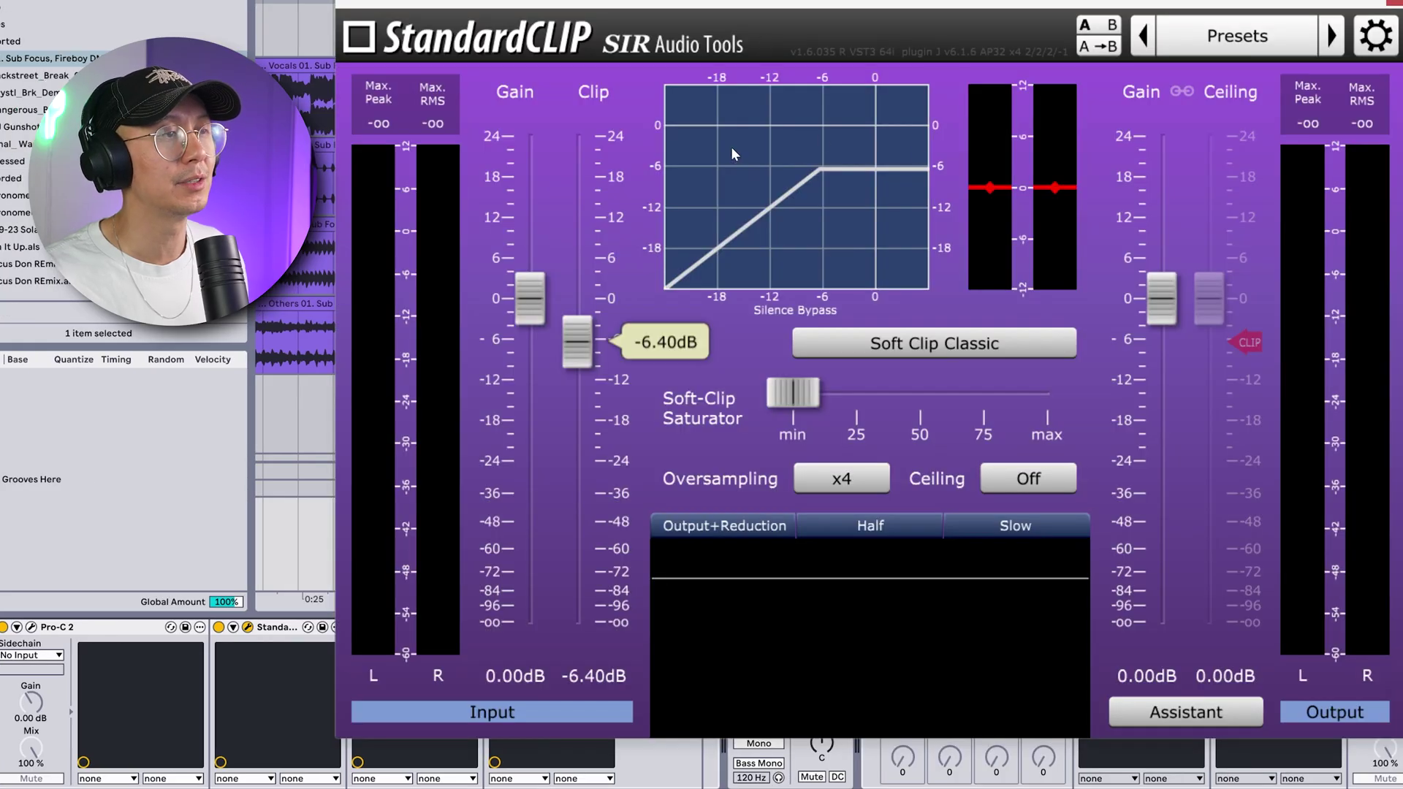
Examine the clip level in StandardCLIP and the gain in the Ozone 11 Maximizer on the Main track
{"action": "mouse_move", "coordinate": [613, 343]}
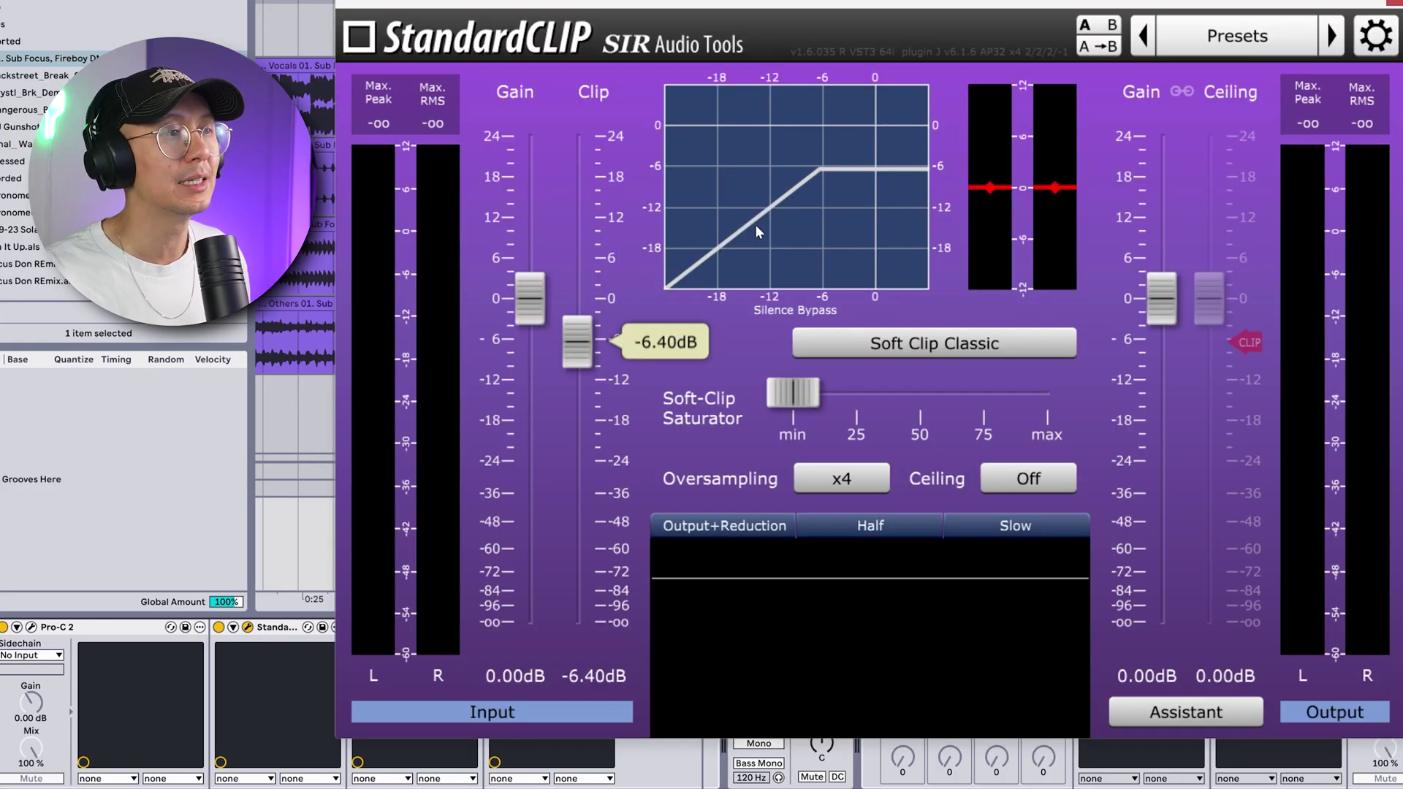
{"action": "left_click", "coordinate": [1397, 9]}
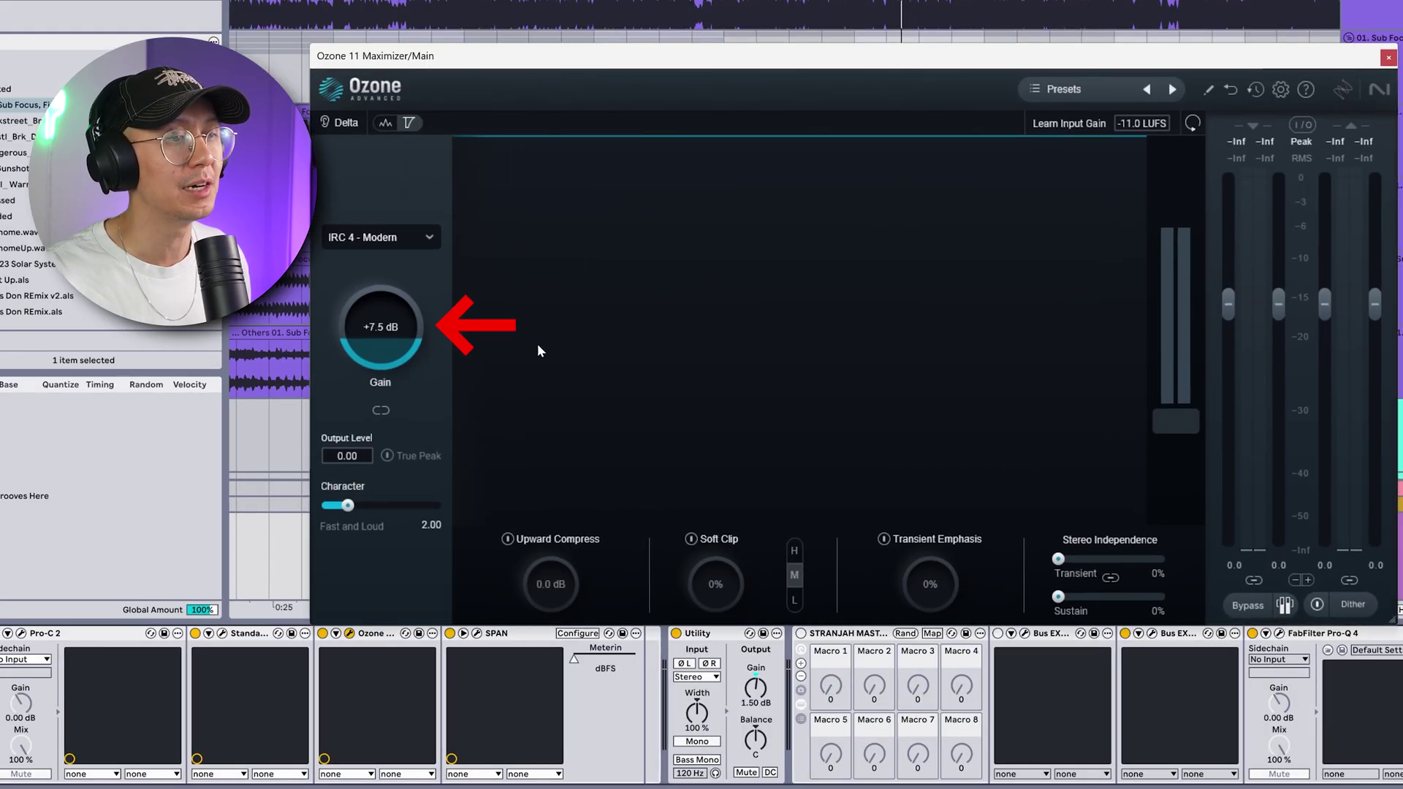
{"action": "left_click", "coordinate": [476, 635]}
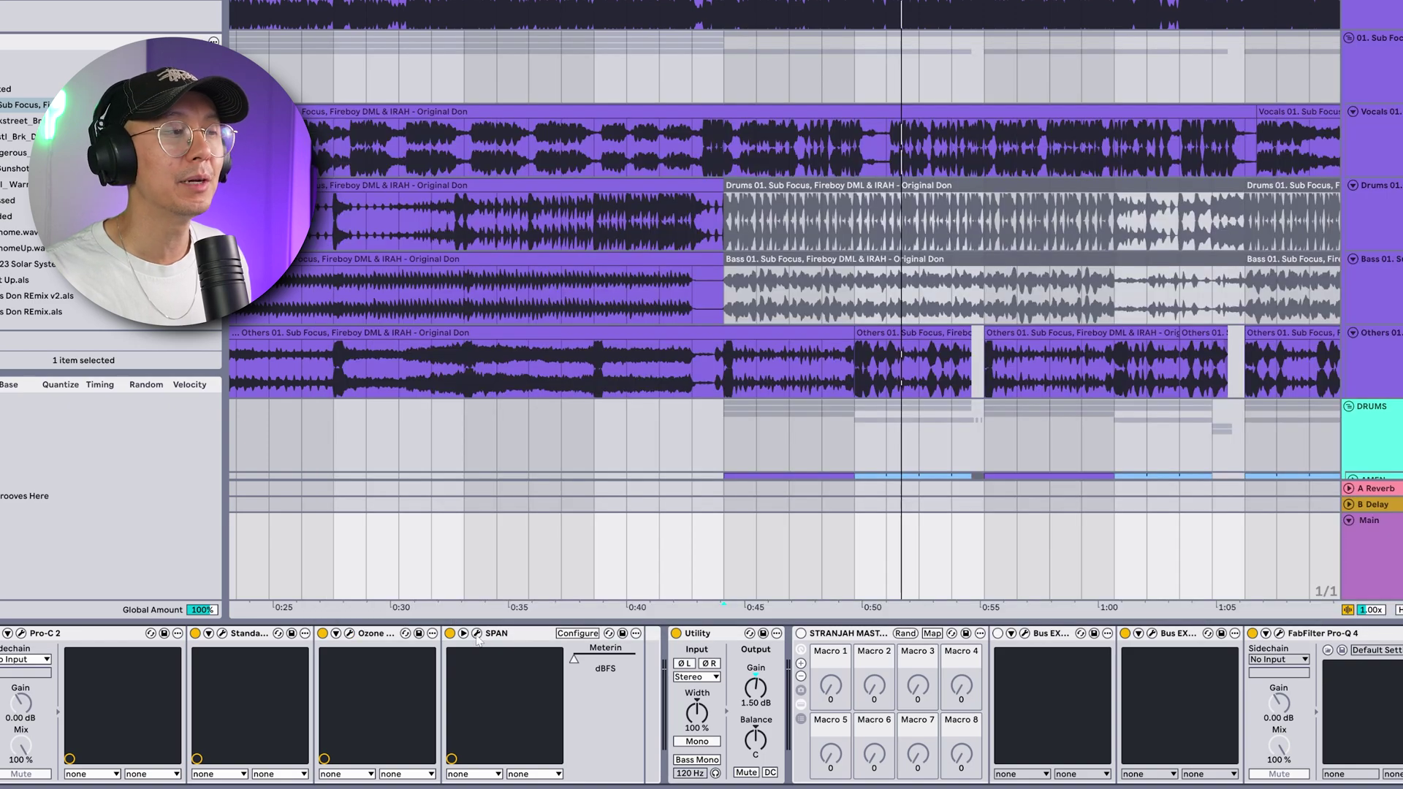
Open the SPAN analyzer on the Main track, play the arrangement to examine the low-end level, and close the analyzer
{"action": "left_click", "coordinate": [477, 635]}
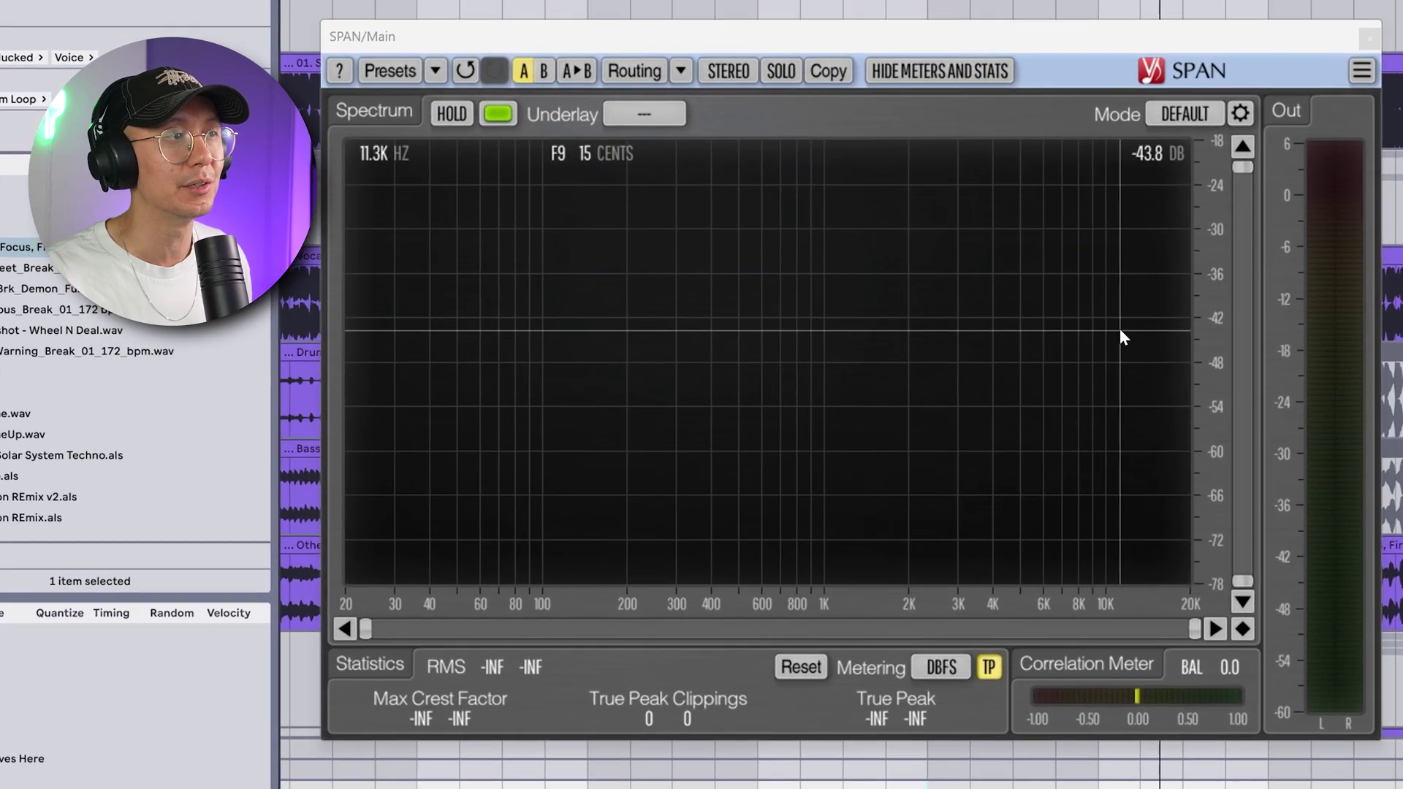
{"action": "key", "text": "space"}
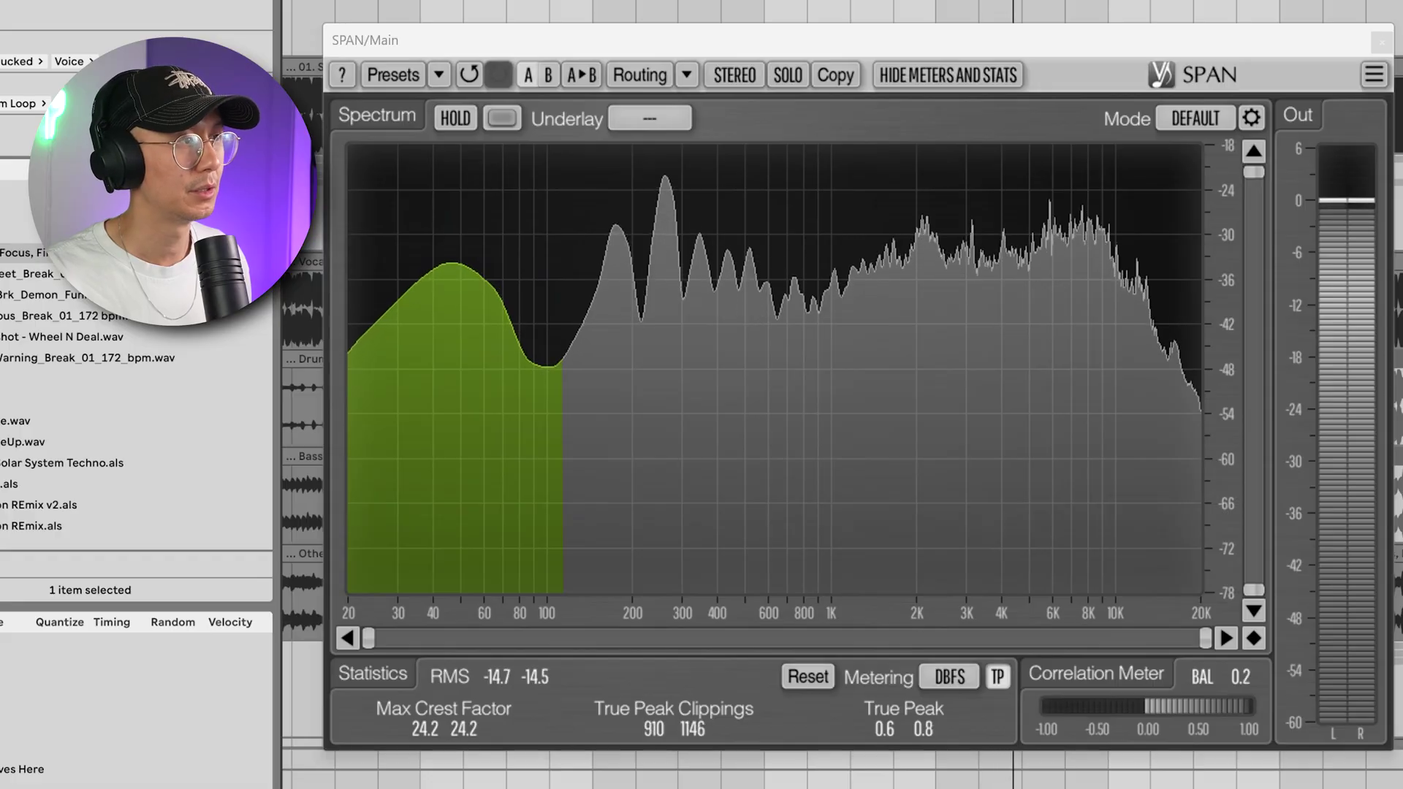
{"action": "mouse_move", "coordinate": [471, 284]}
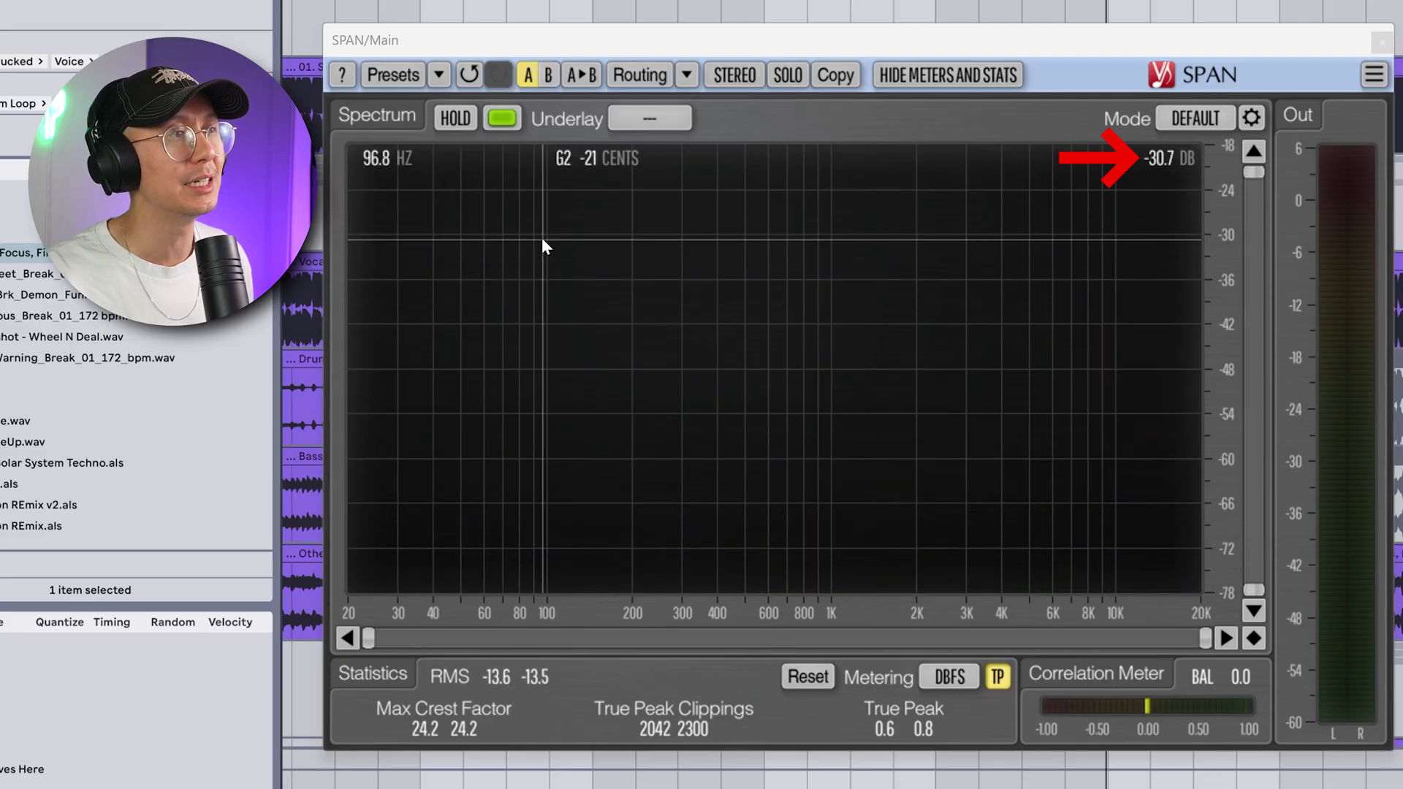
{"action": "left_click", "coordinate": [1383, 45]}
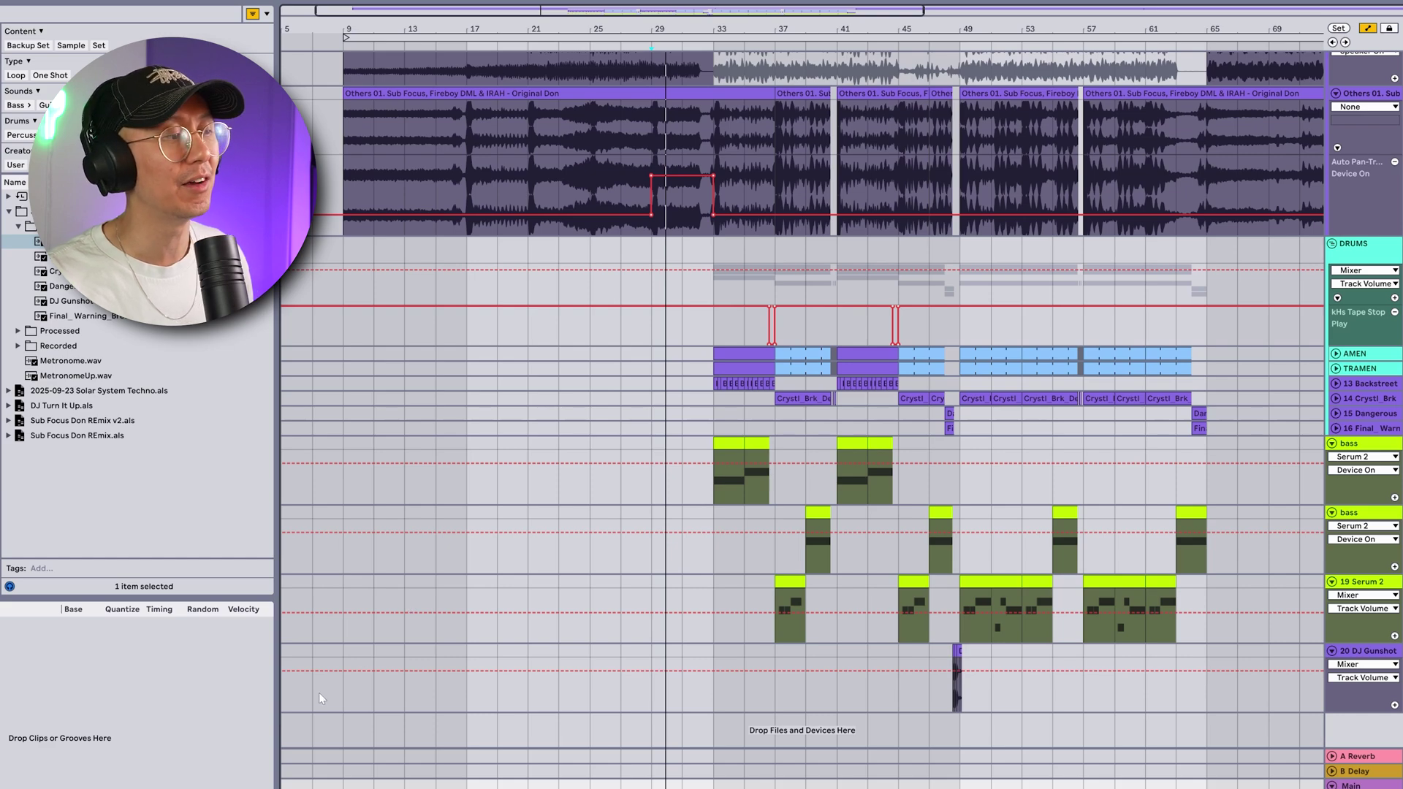
Examine the Auto Pan-Tremolo on the Others track, comparing its Panning mode with its Tremolo mode and returning to Tremolo
{"action": "left_click", "coordinate": [344, 748]}
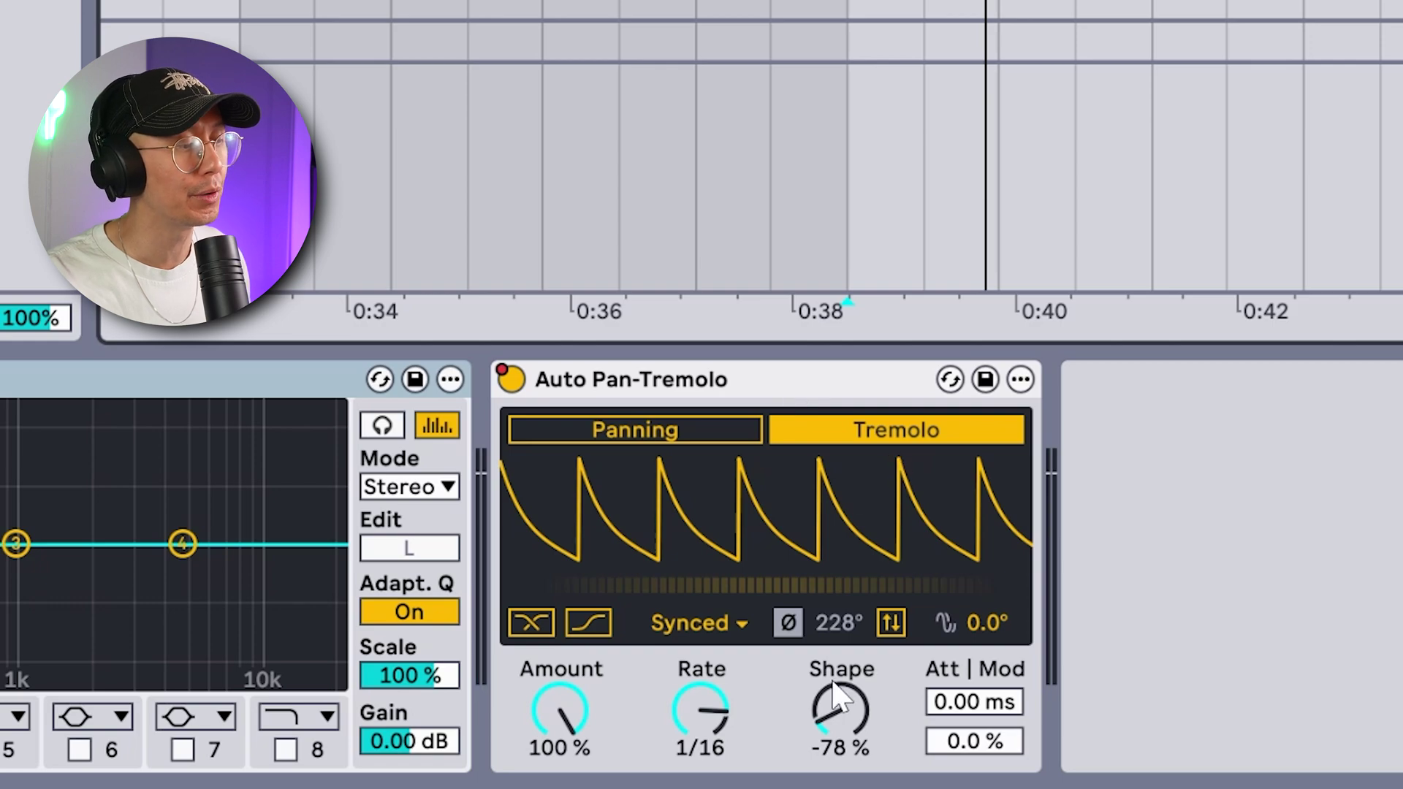
{"action": "mouse_move", "coordinate": [840, 745]}
{"action": "left_mouse_down"}
{"action": "mouse_move", "coordinate": [841, 761]}
{"action": "mouse_move", "coordinate": [841, 702]}
{"action": "mouse_move", "coordinate": [840, 785]}
{"action": "mouse_move", "coordinate": [840, 769]}
{"action": "left_mouse_up"}
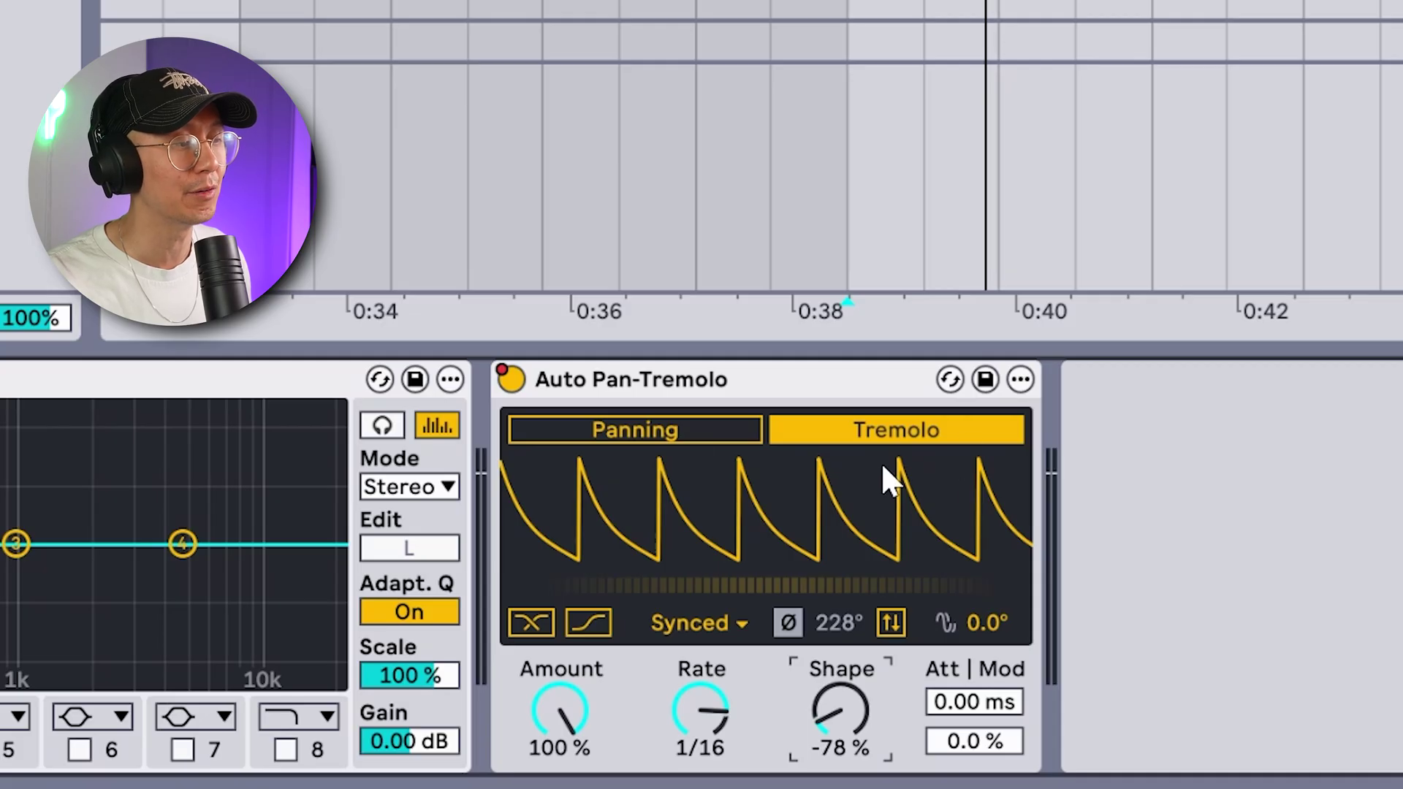
{"action": "left_click", "coordinate": [698, 434]}
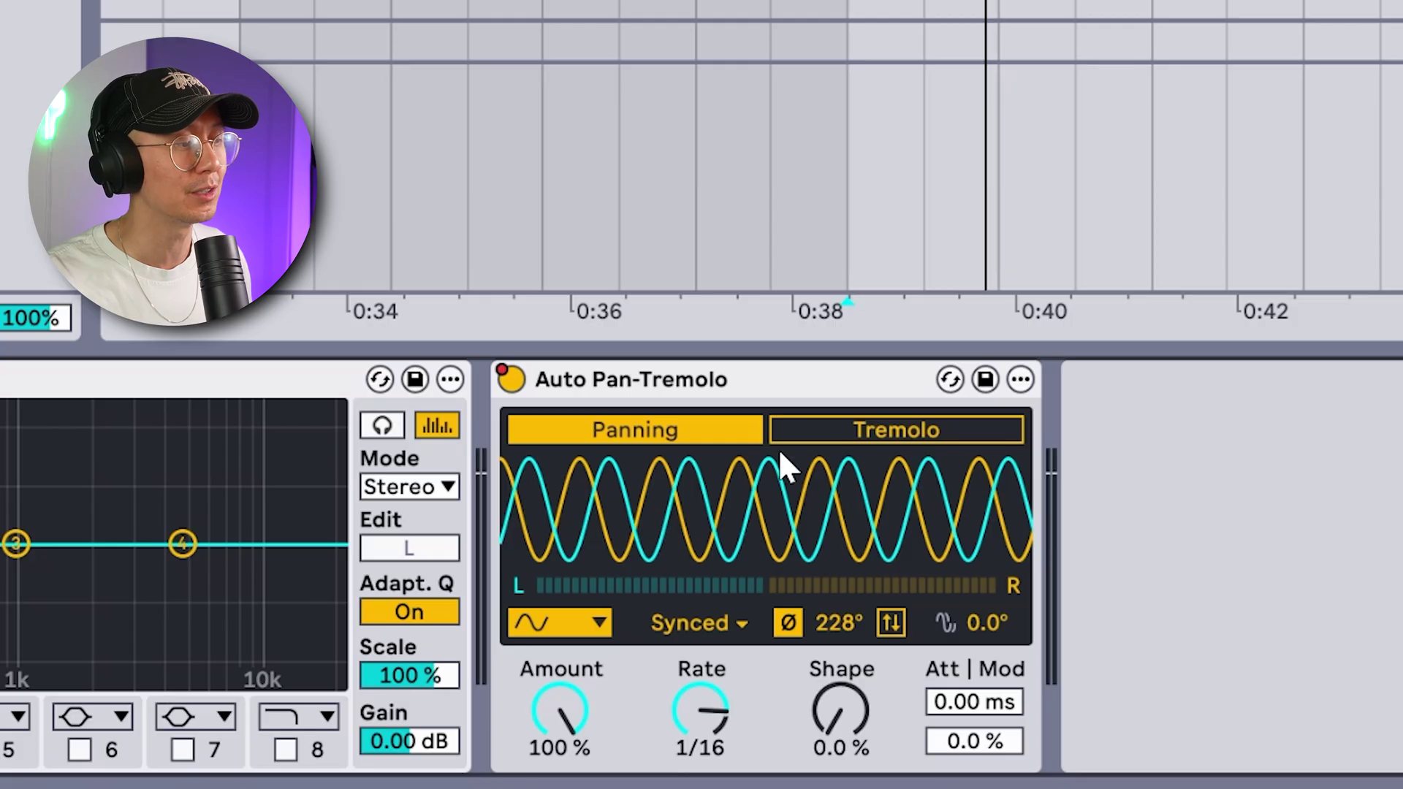
{"action": "left_click", "coordinate": [883, 434]}
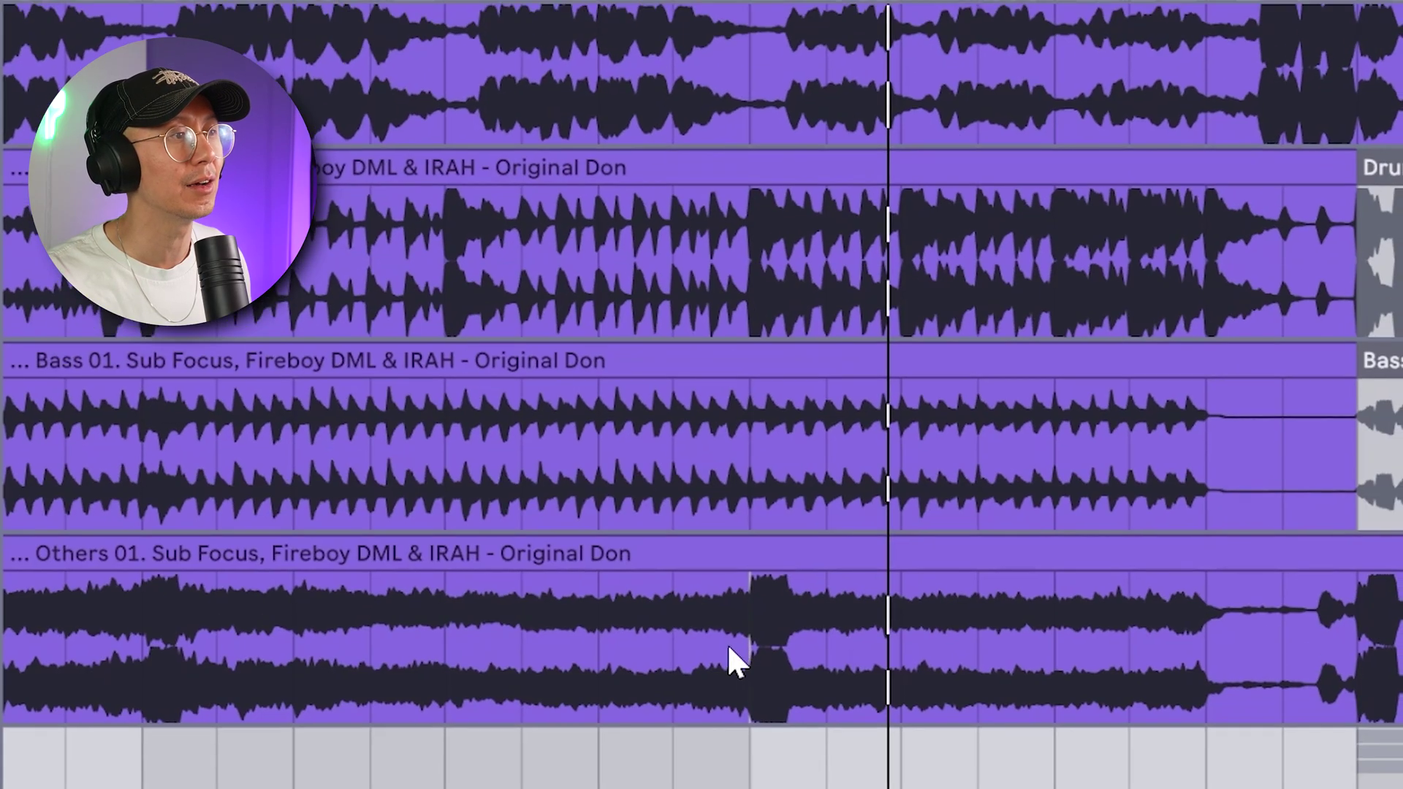
Play the build-up from bar 29 to hear the tremolo on the Others track, and play the arrangement from its start
{"action": "left_click", "coordinate": [730, 647]}
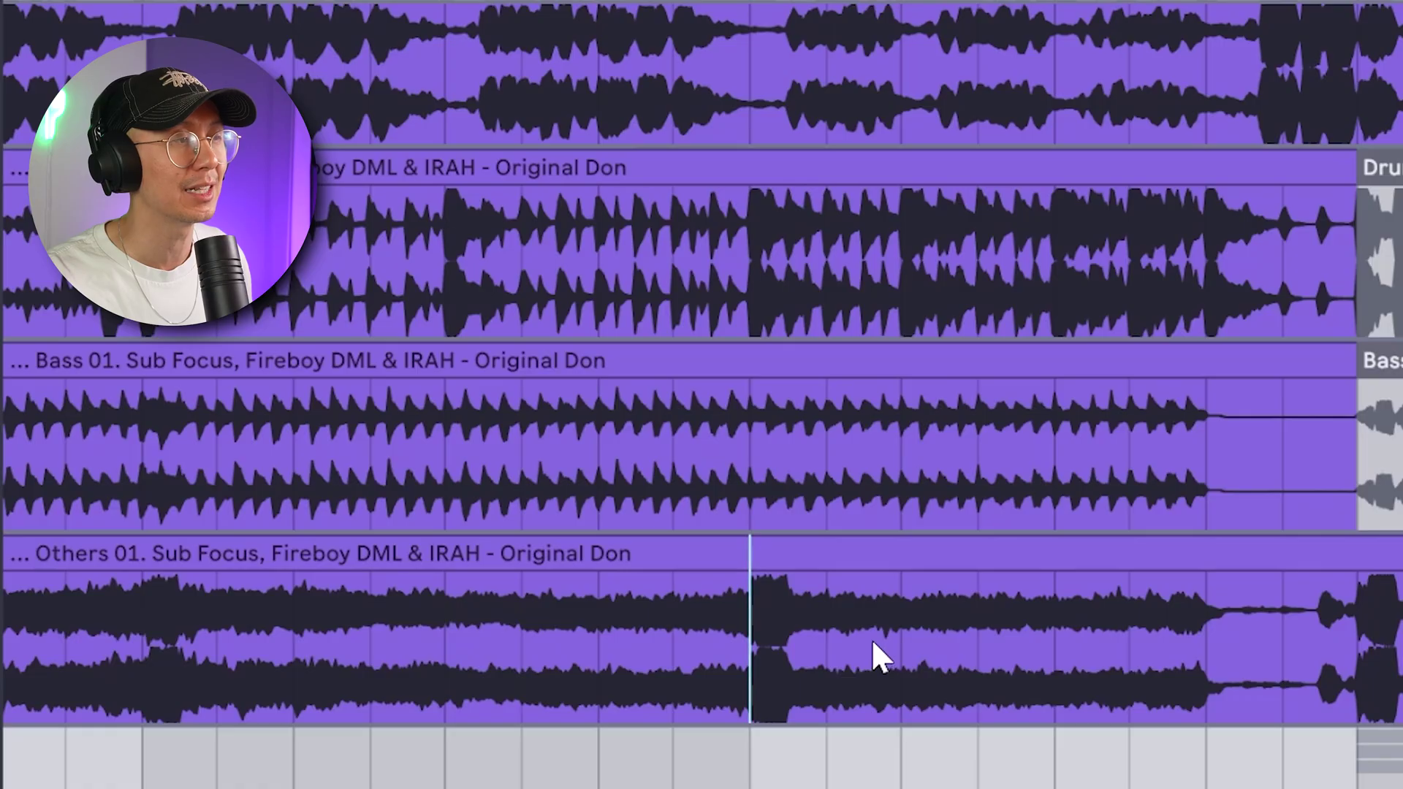
{"action": "key", "text": "space"}
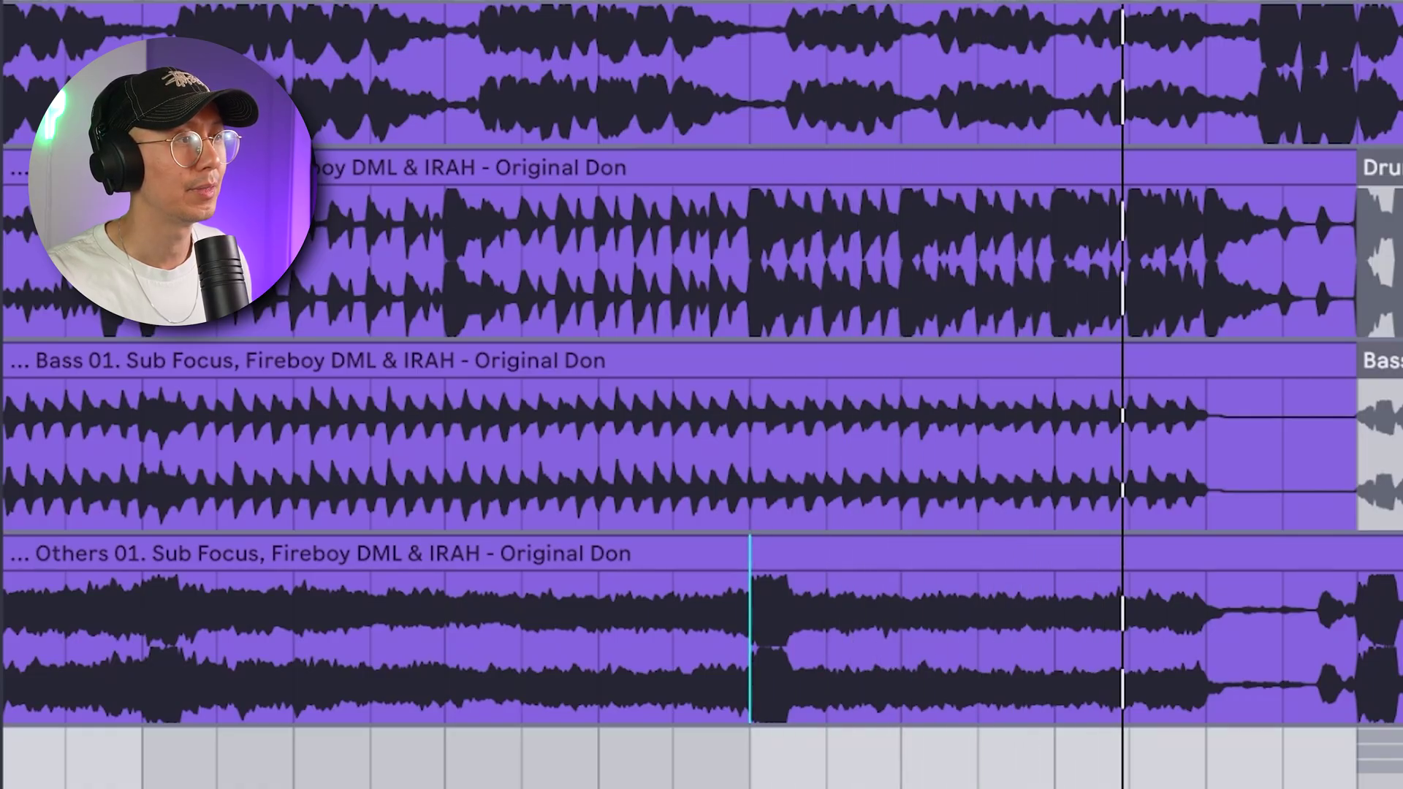
{"action": "key", "text": "space"}
{"action": "key", "text": "space"}
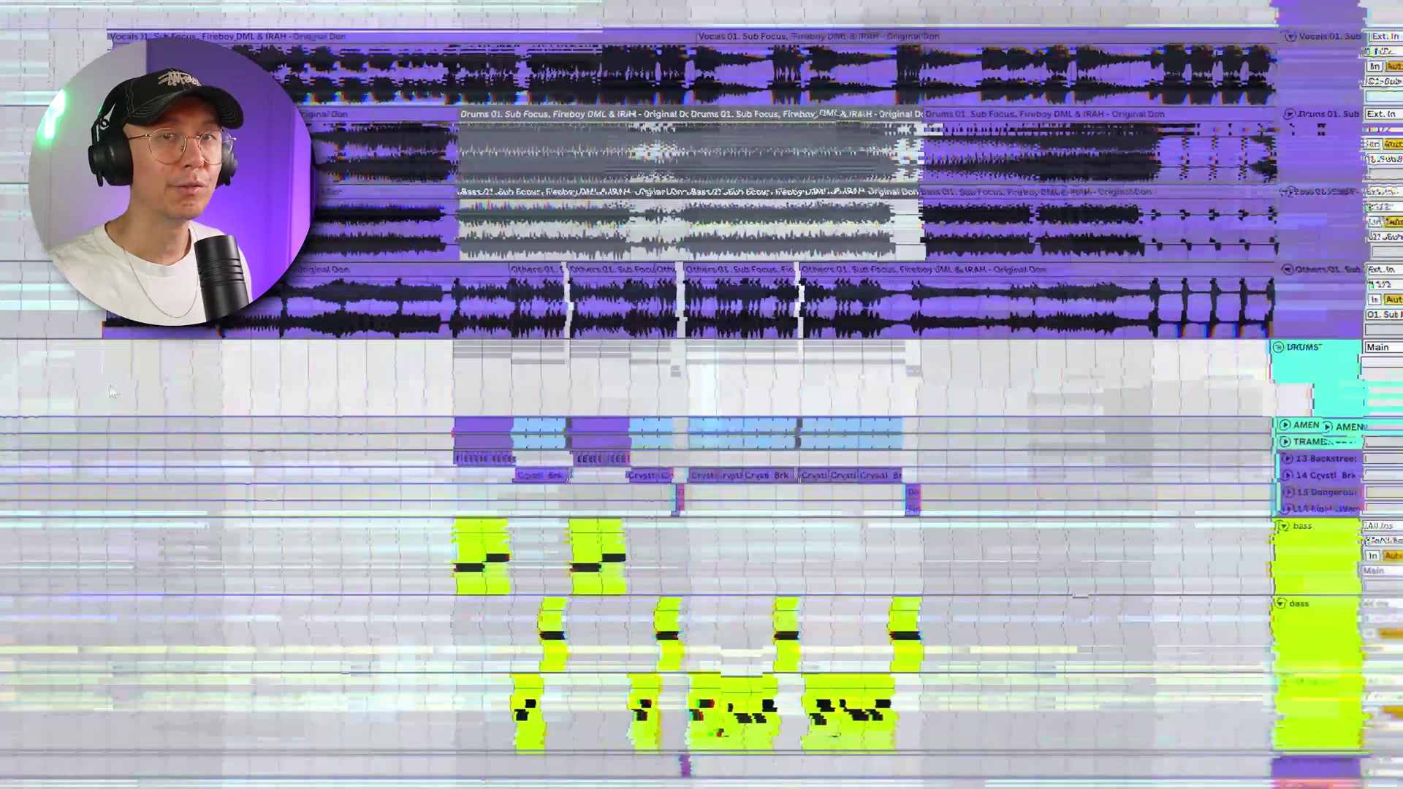
{"action": "key", "text": "space"}
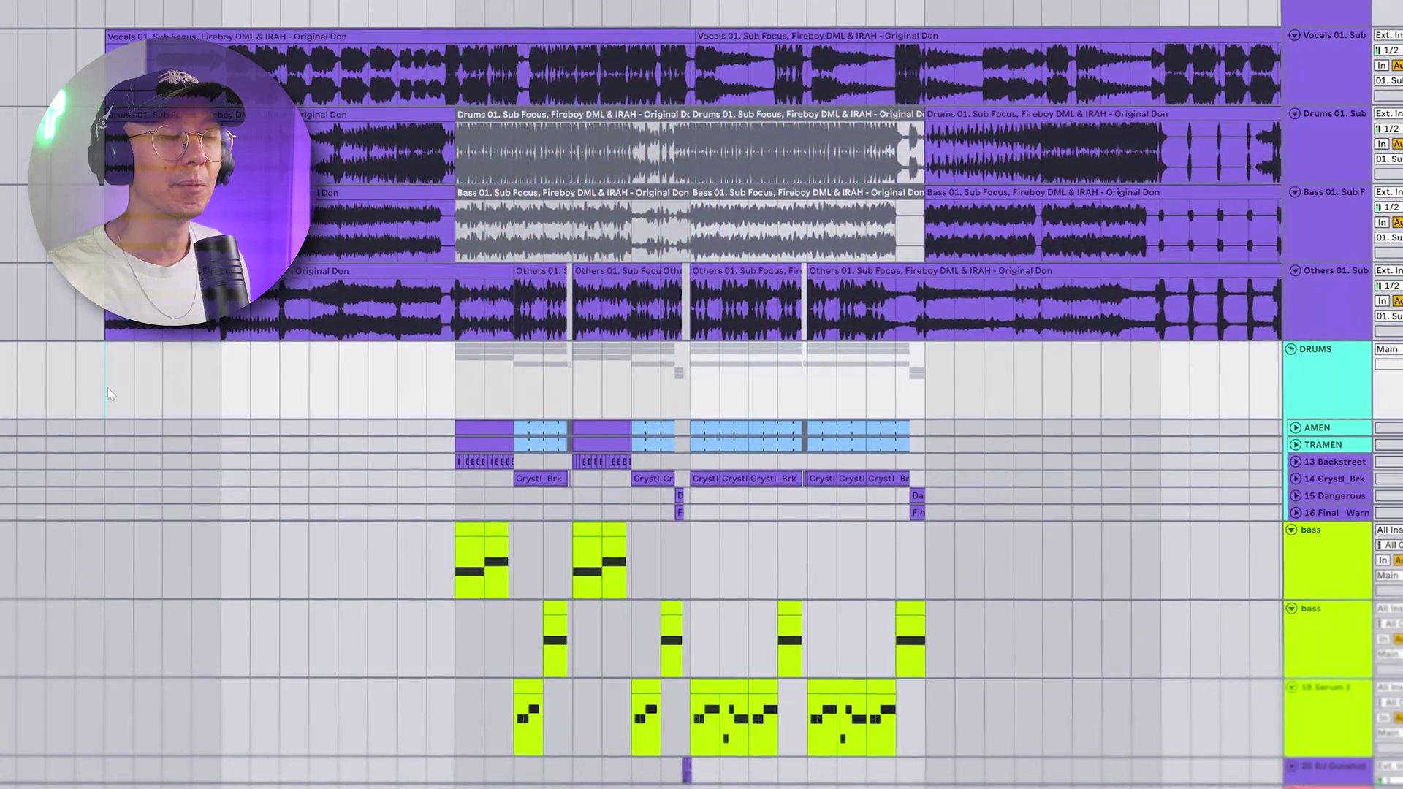